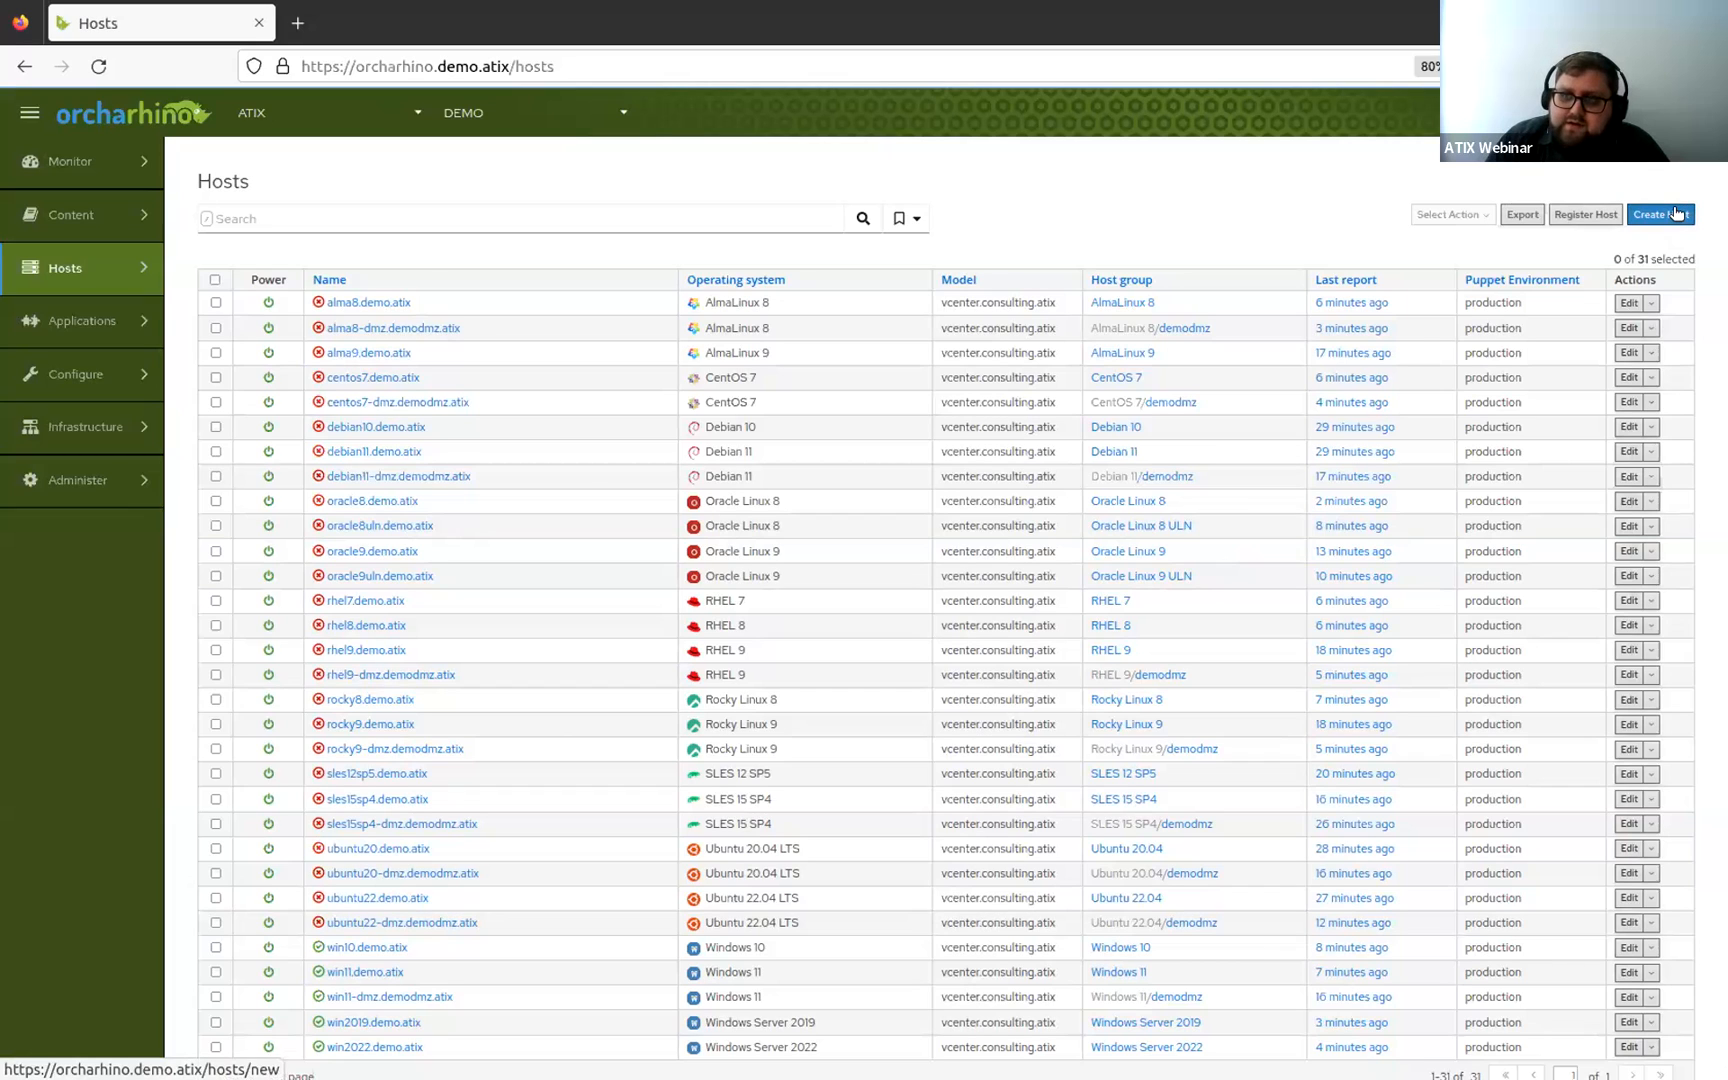
# Start creating a new host and assign it the Rocky Linux 9 host group.
pyautogui.click(1676, 213)
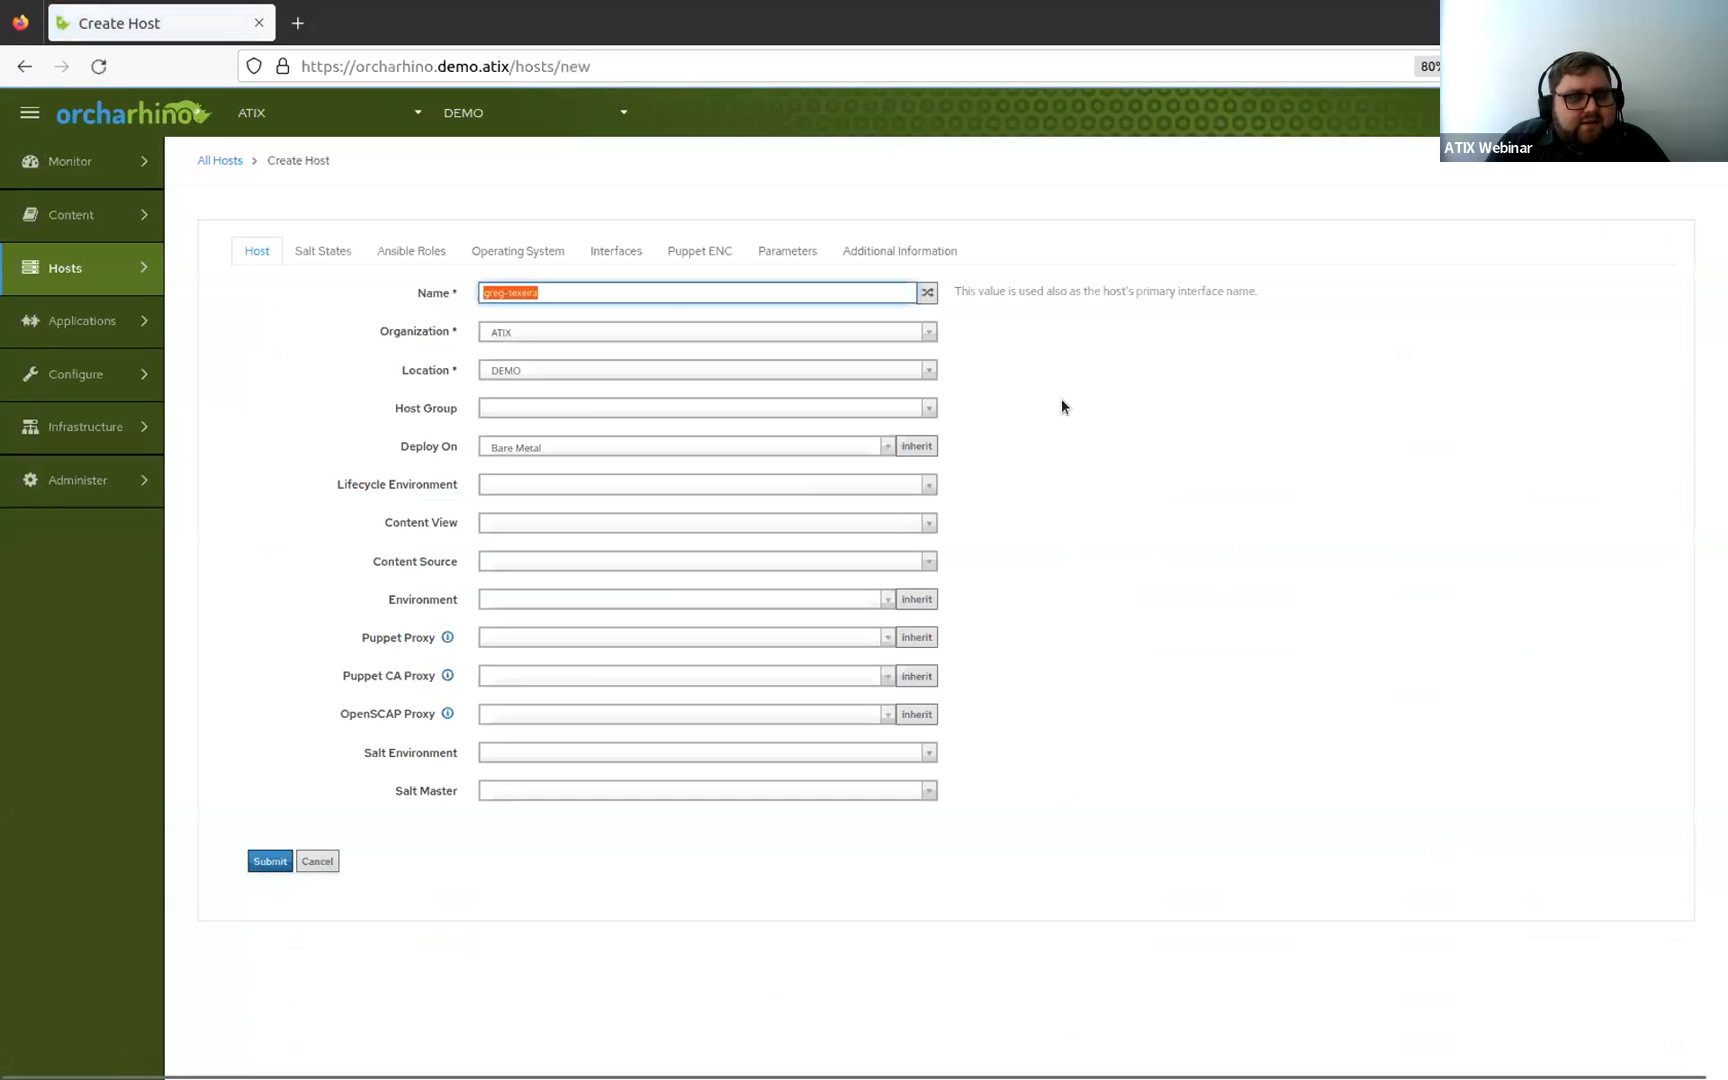
pyautogui.click(601, 291)
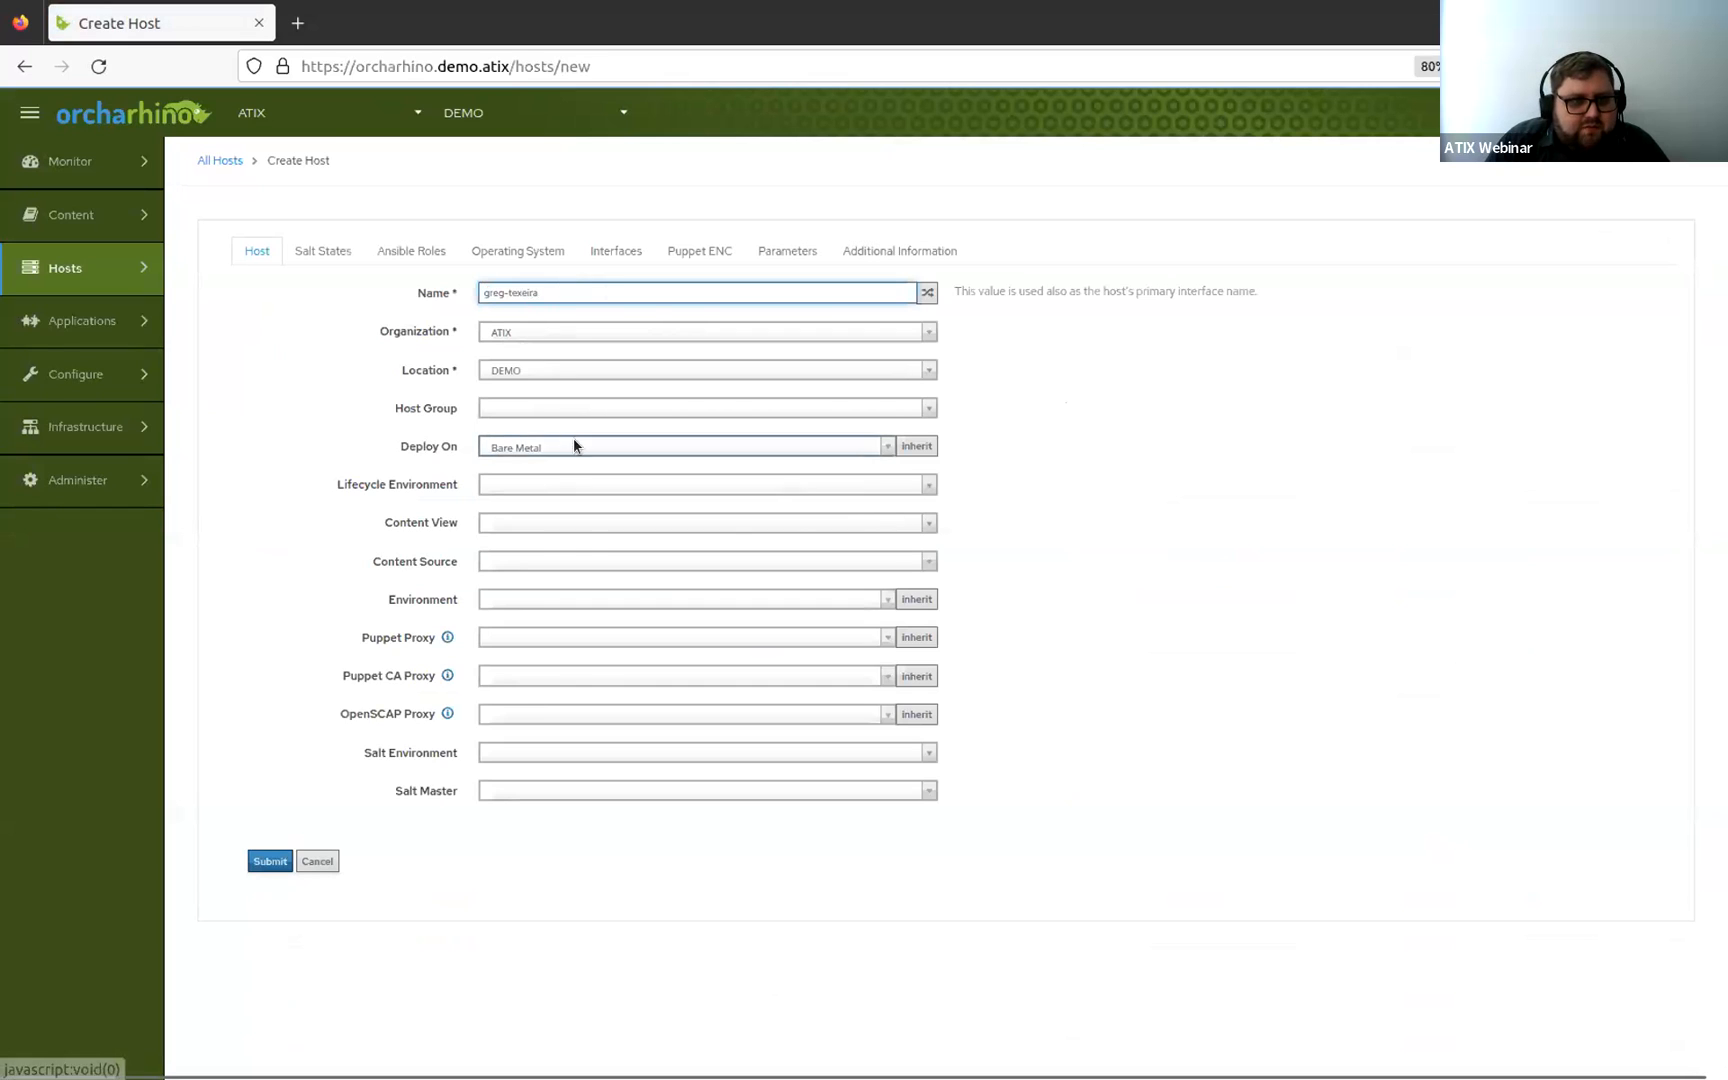
pyautogui.click(585, 405)
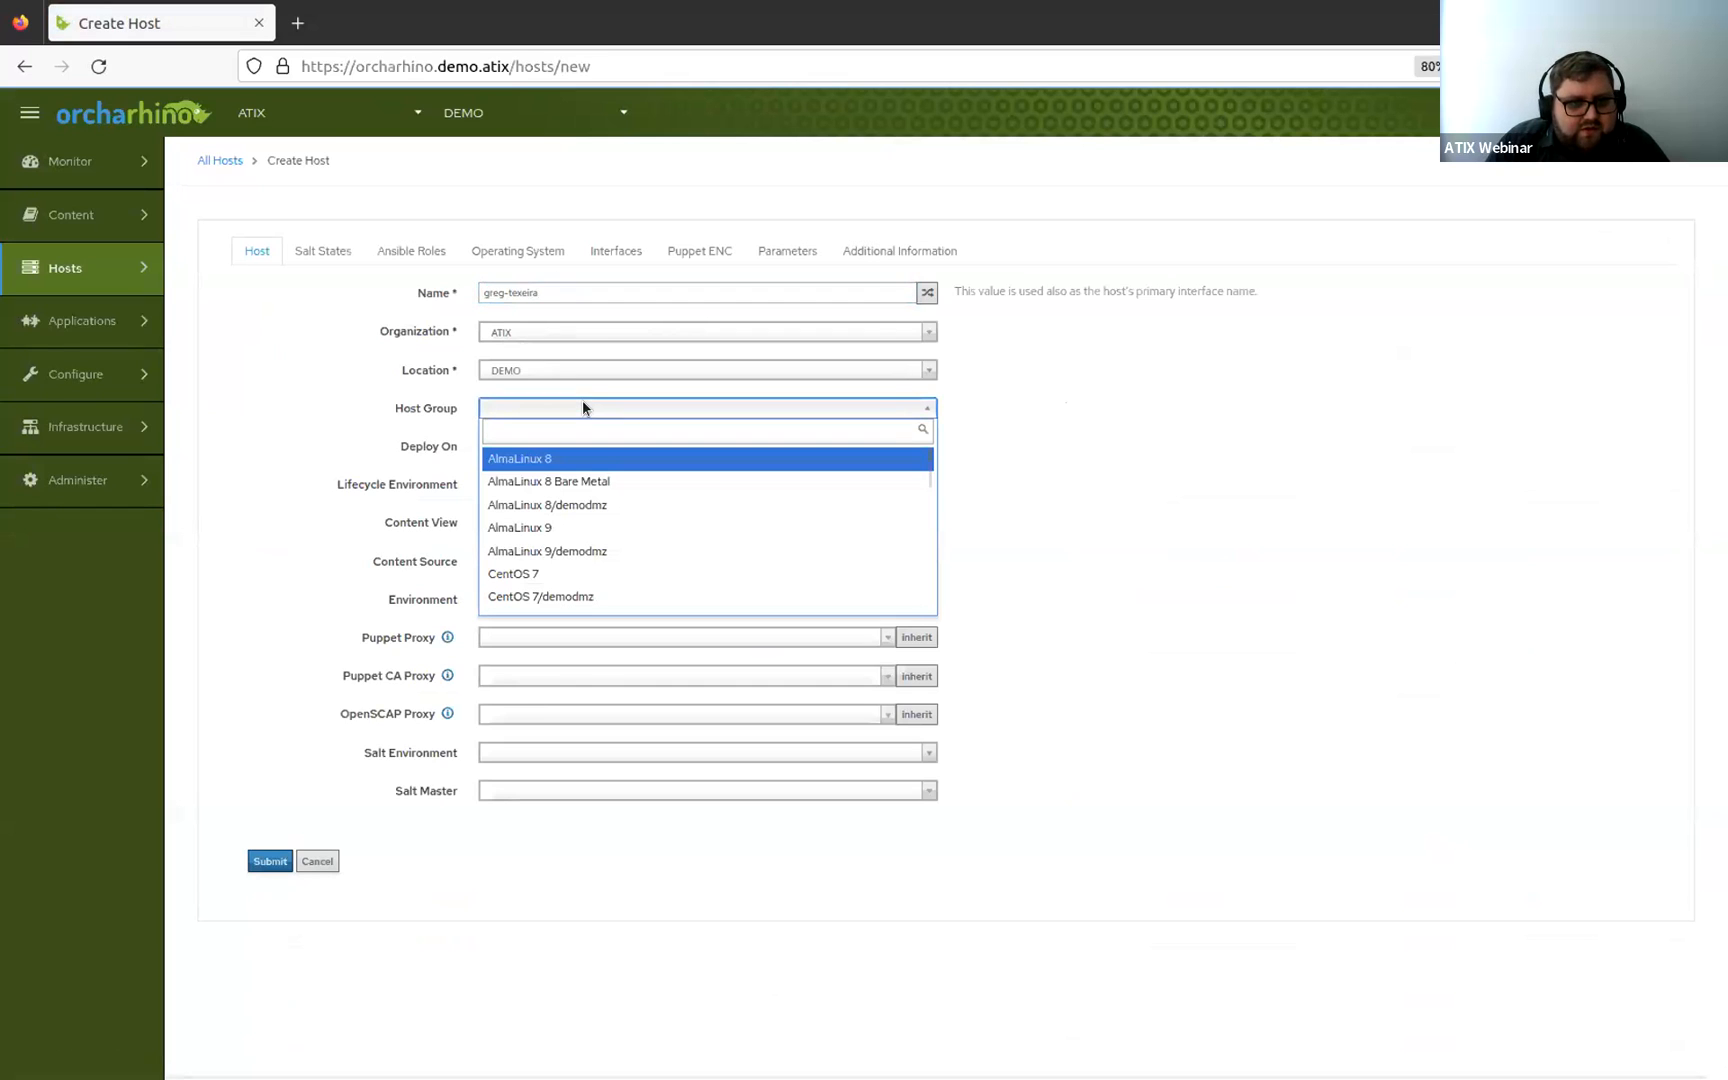
pyautogui.scroll(-6, 636, 525)
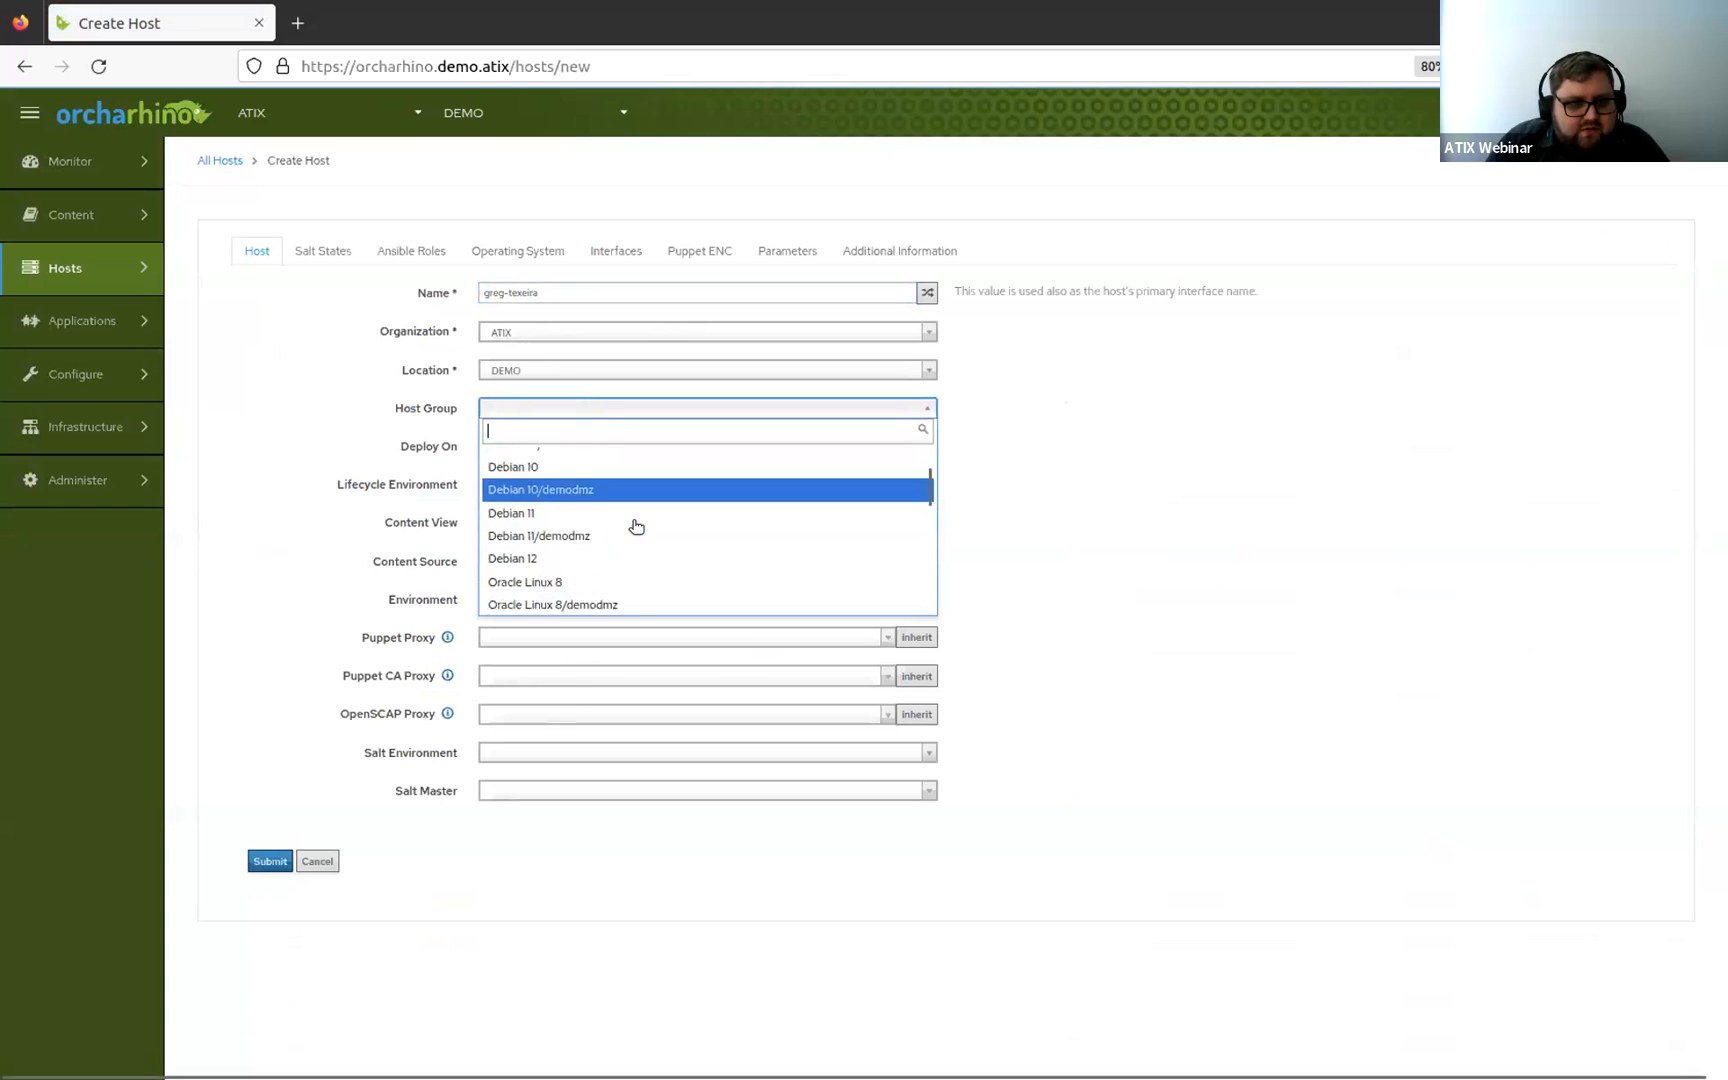
pyautogui.scroll(-5, 636, 525)
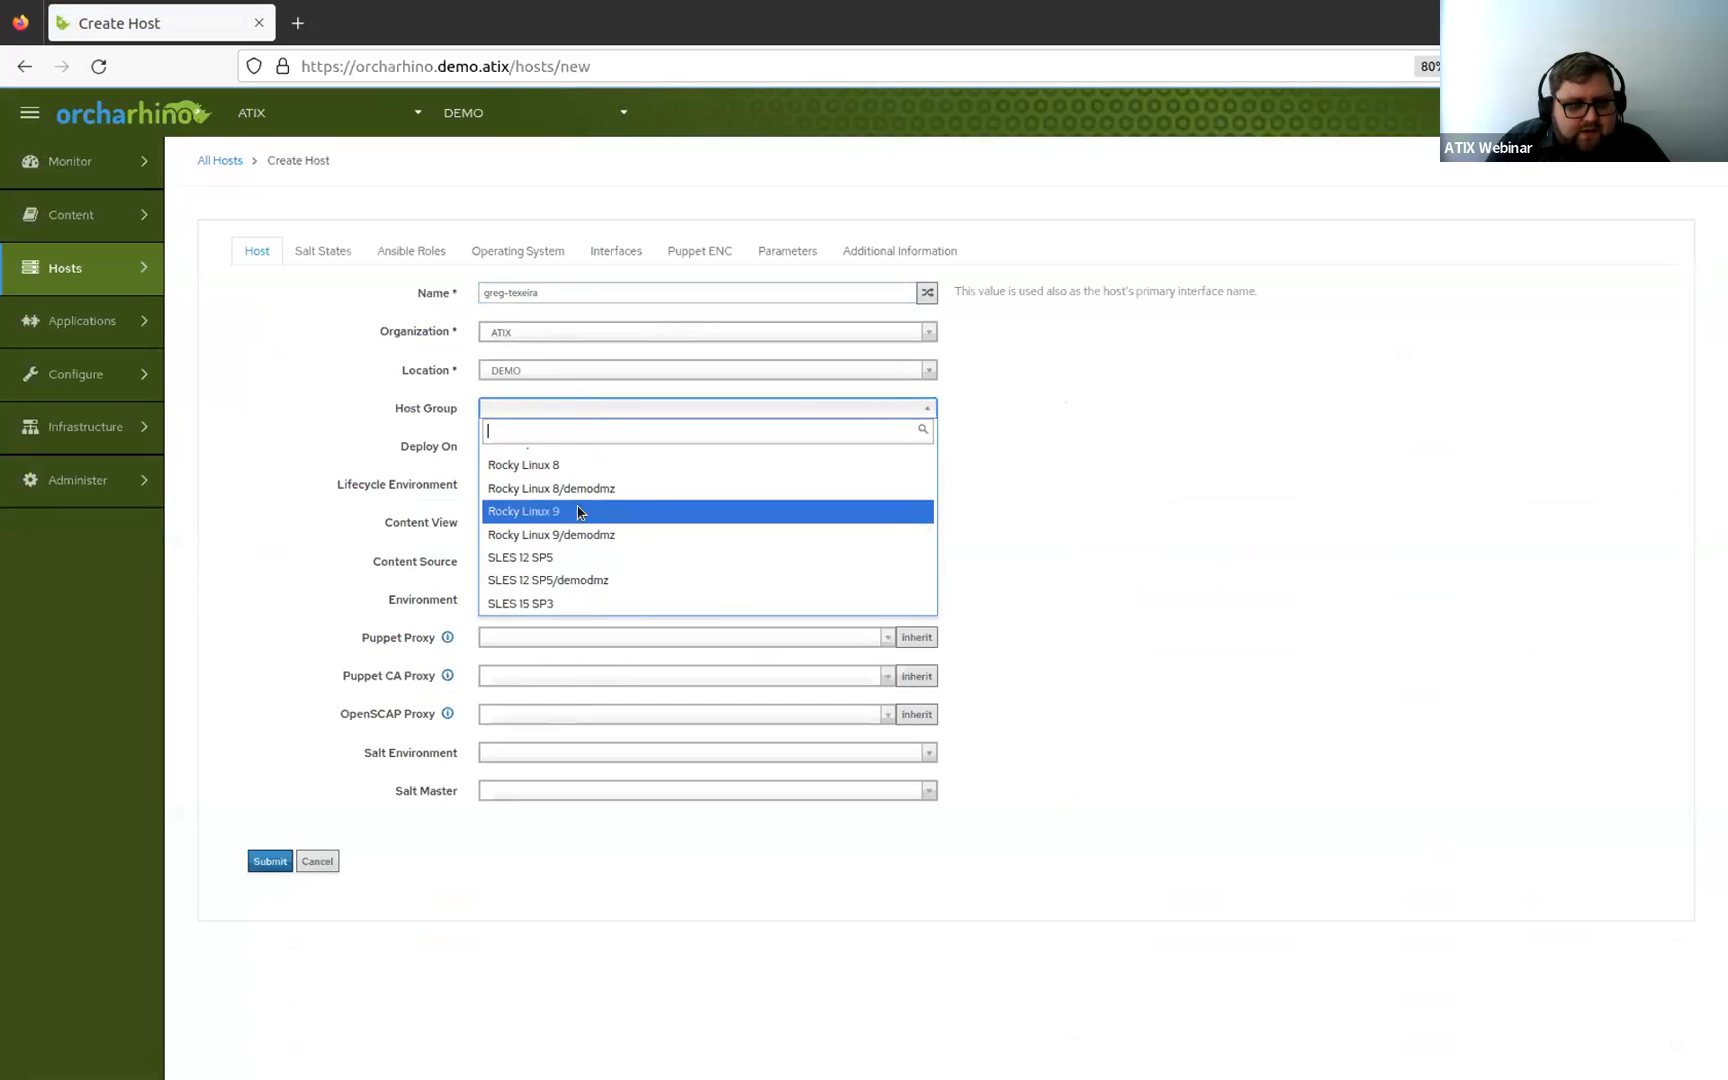
pyautogui.click(578, 512)
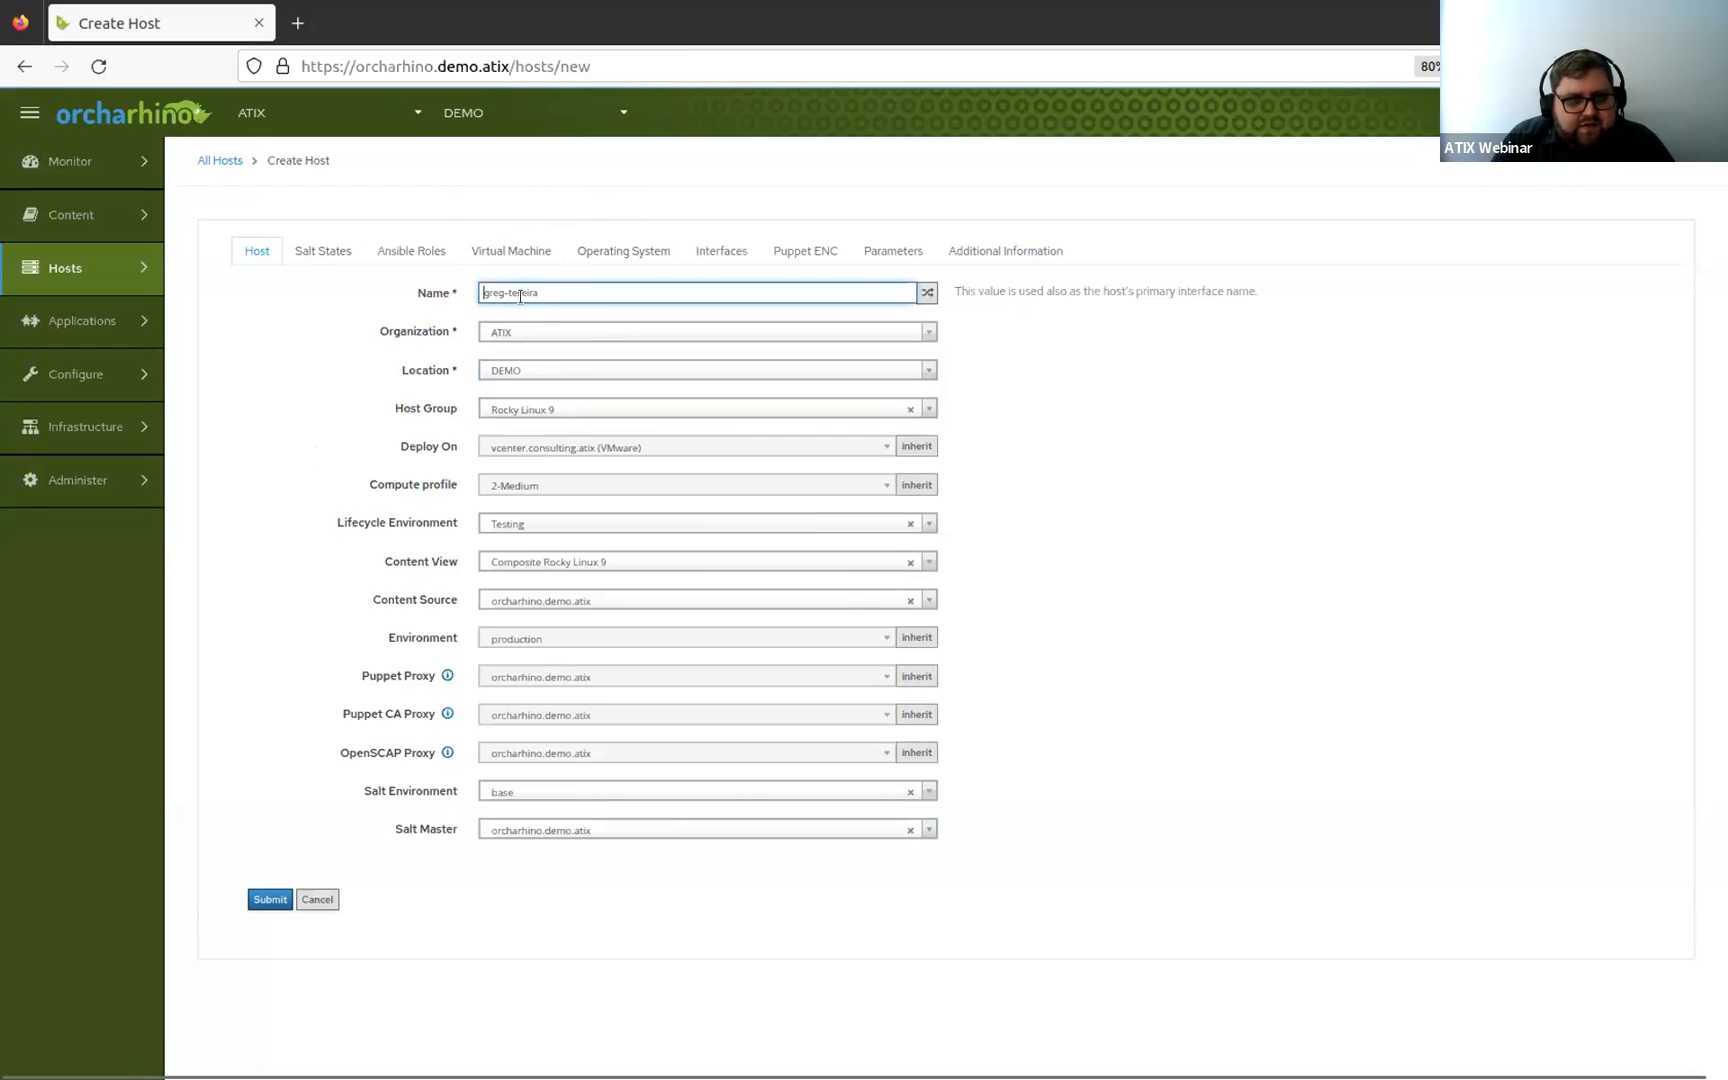
# Check the host's Operating System settings and submit the new host.
pyautogui.click(618, 255)
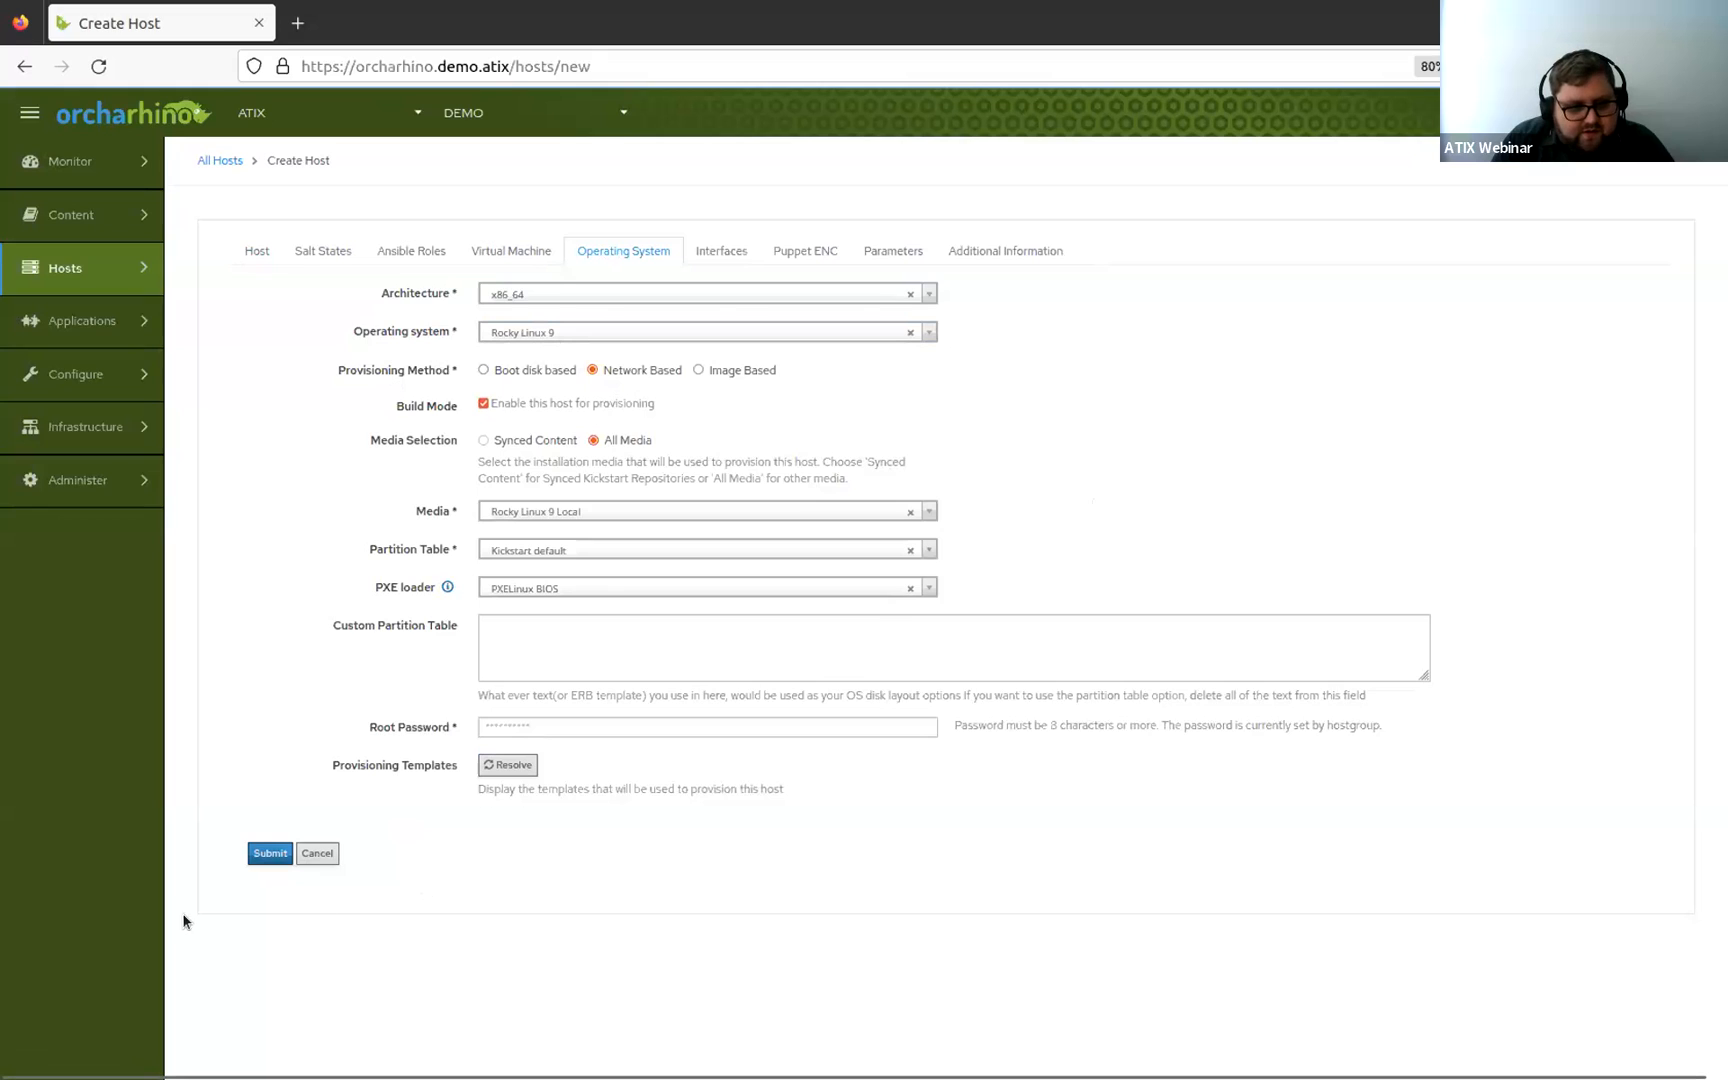
pyautogui.click(260, 855)
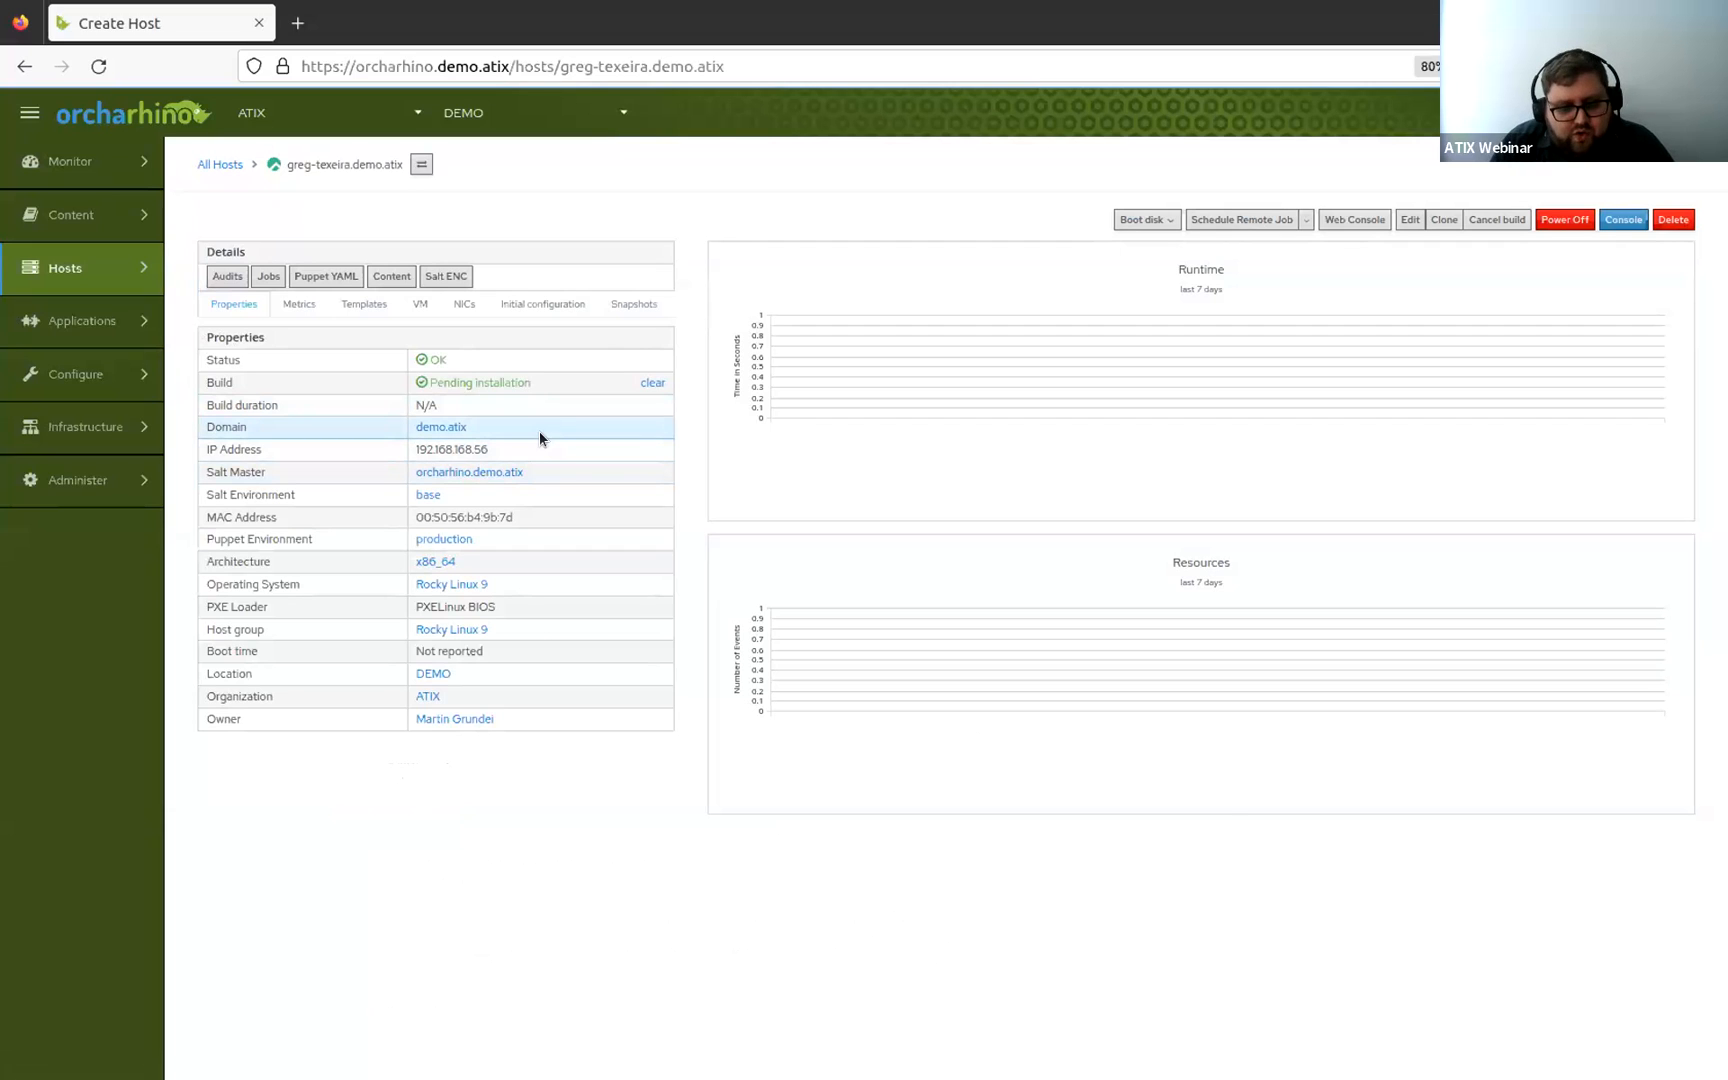
# Open the host's console and launch the VMRC remote console, allowing the vmrc link to open.
pyautogui.click(1624, 222)
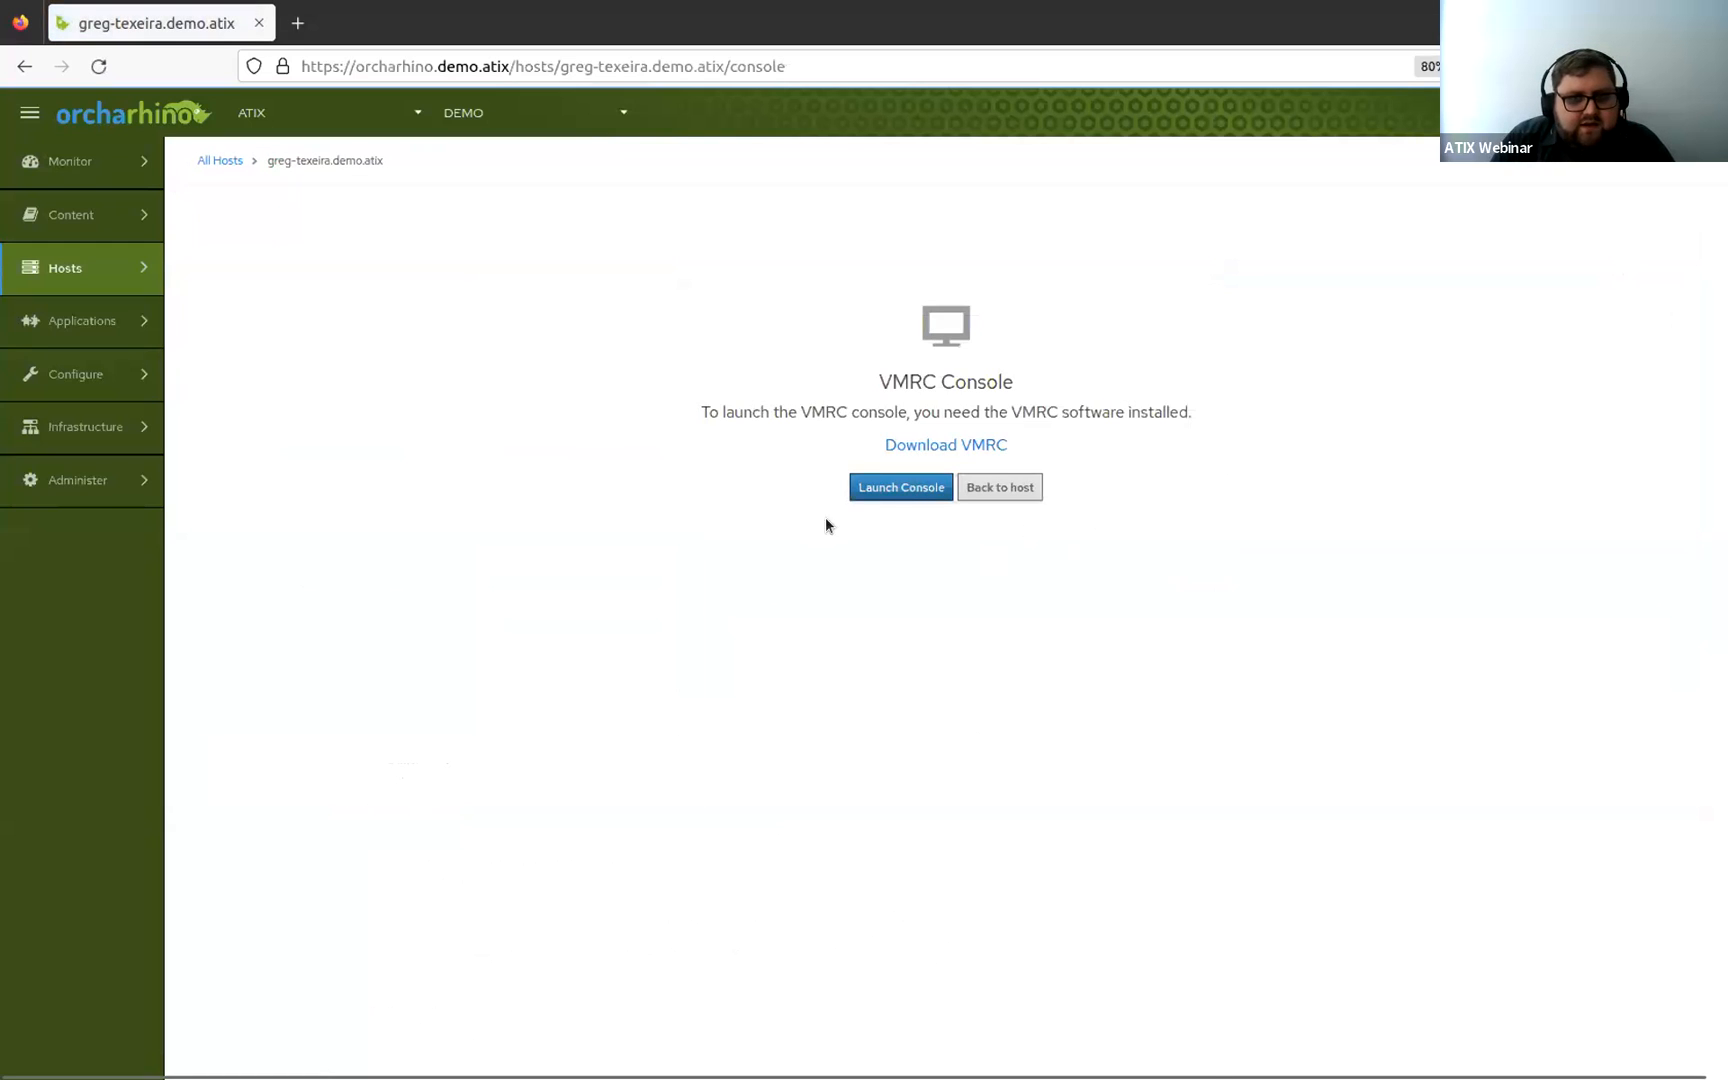
pyautogui.click(885, 487)
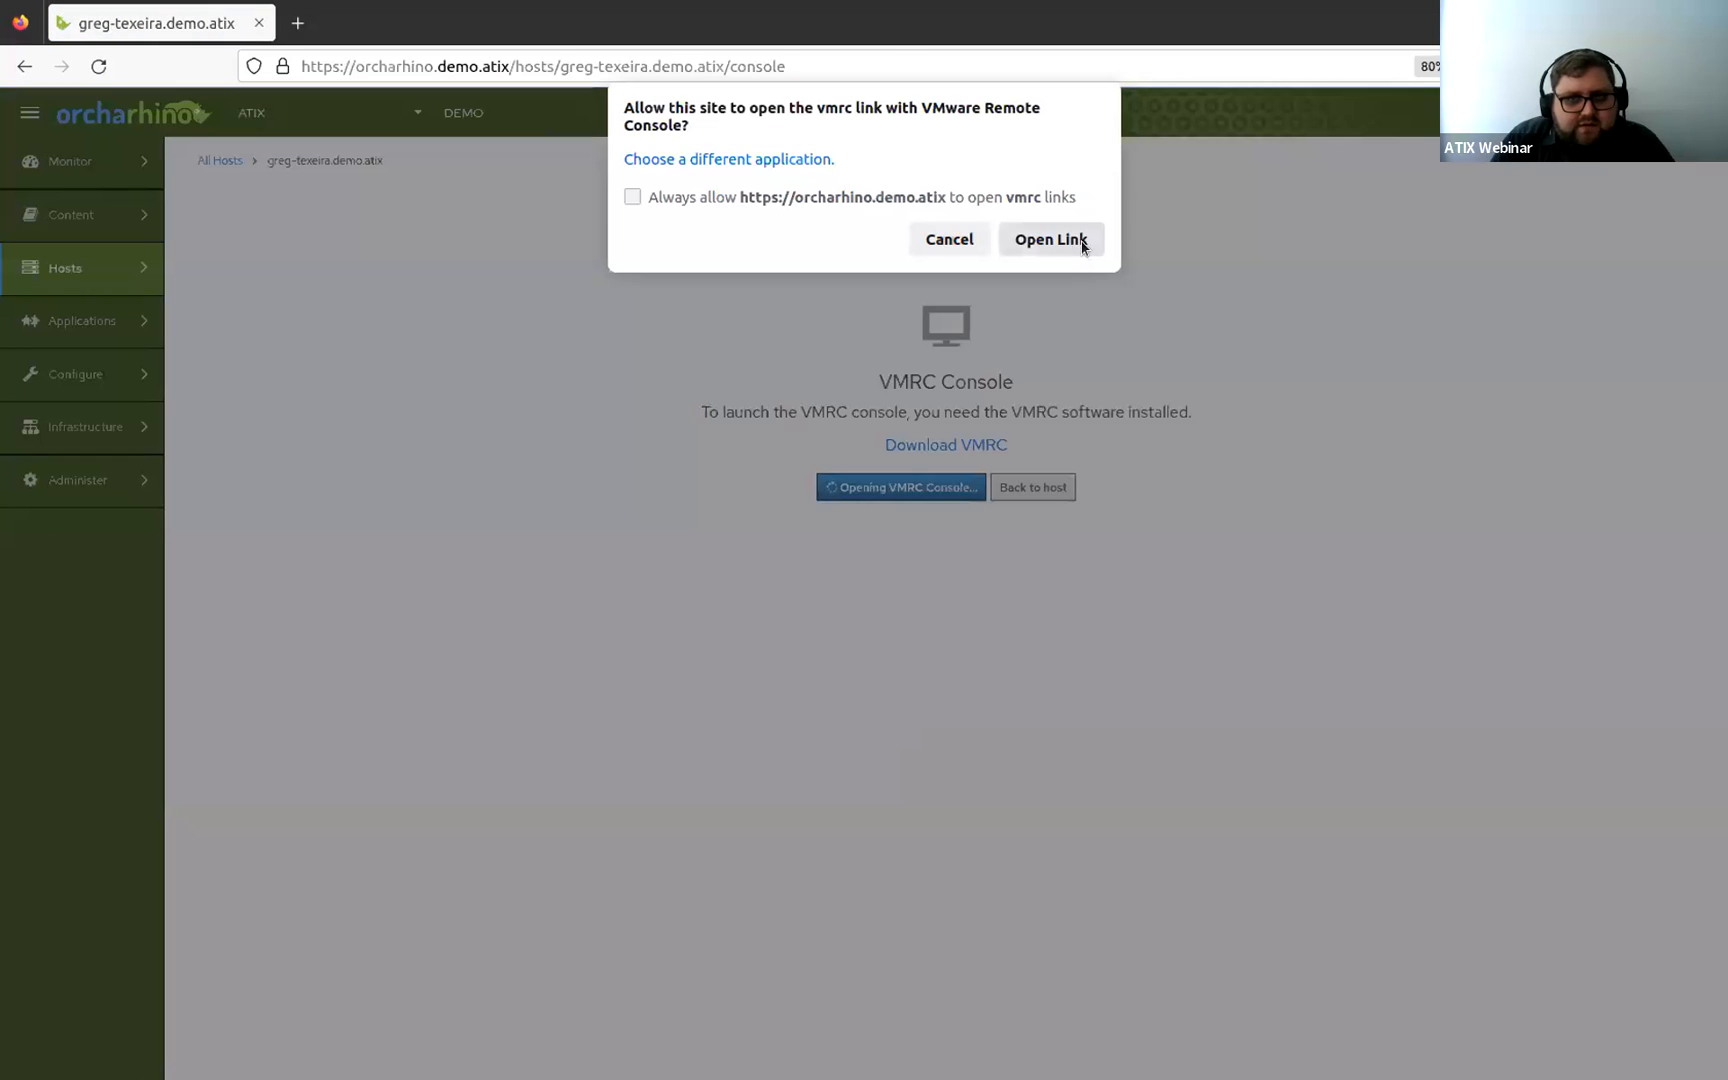
pyautogui.click(1084, 239)
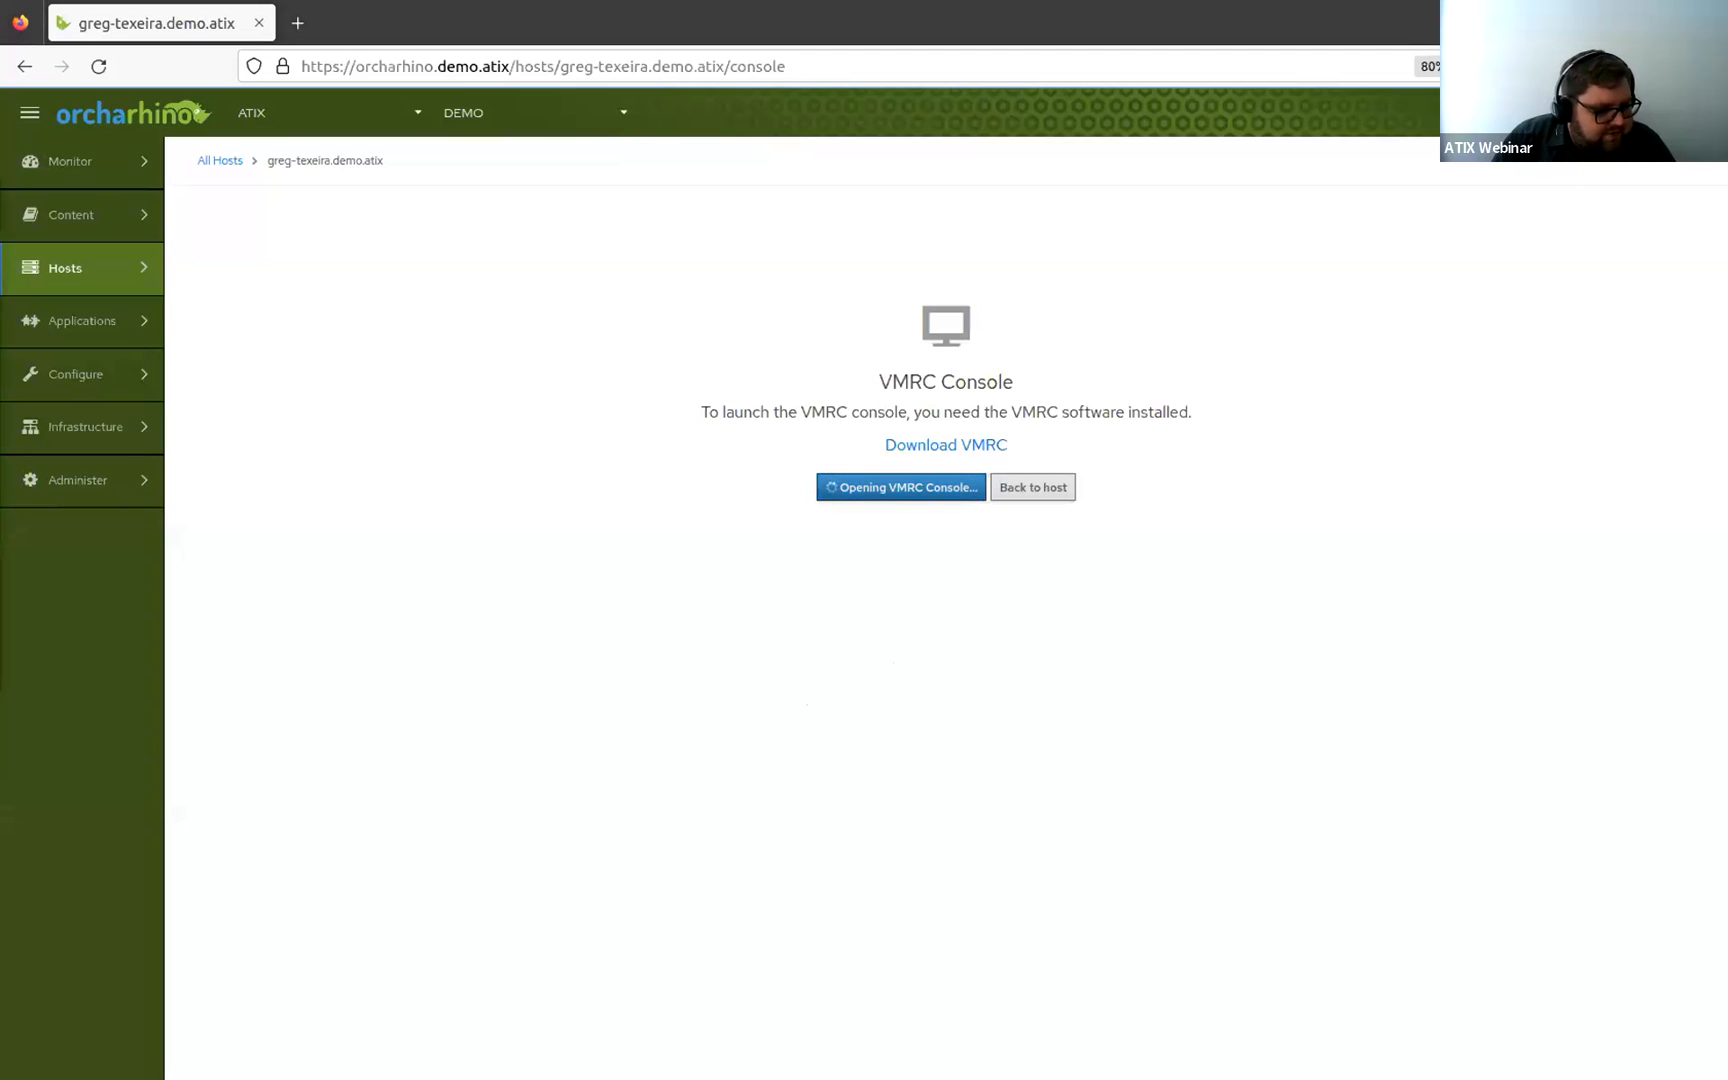
# Move the remote console window aside and go back to the host's page.
pyautogui.moveTo(73, 243); pyautogui.dragTo(595, 162)
pyautogui.moveTo(955, 679); pyautogui.dragTo(1162, 701)
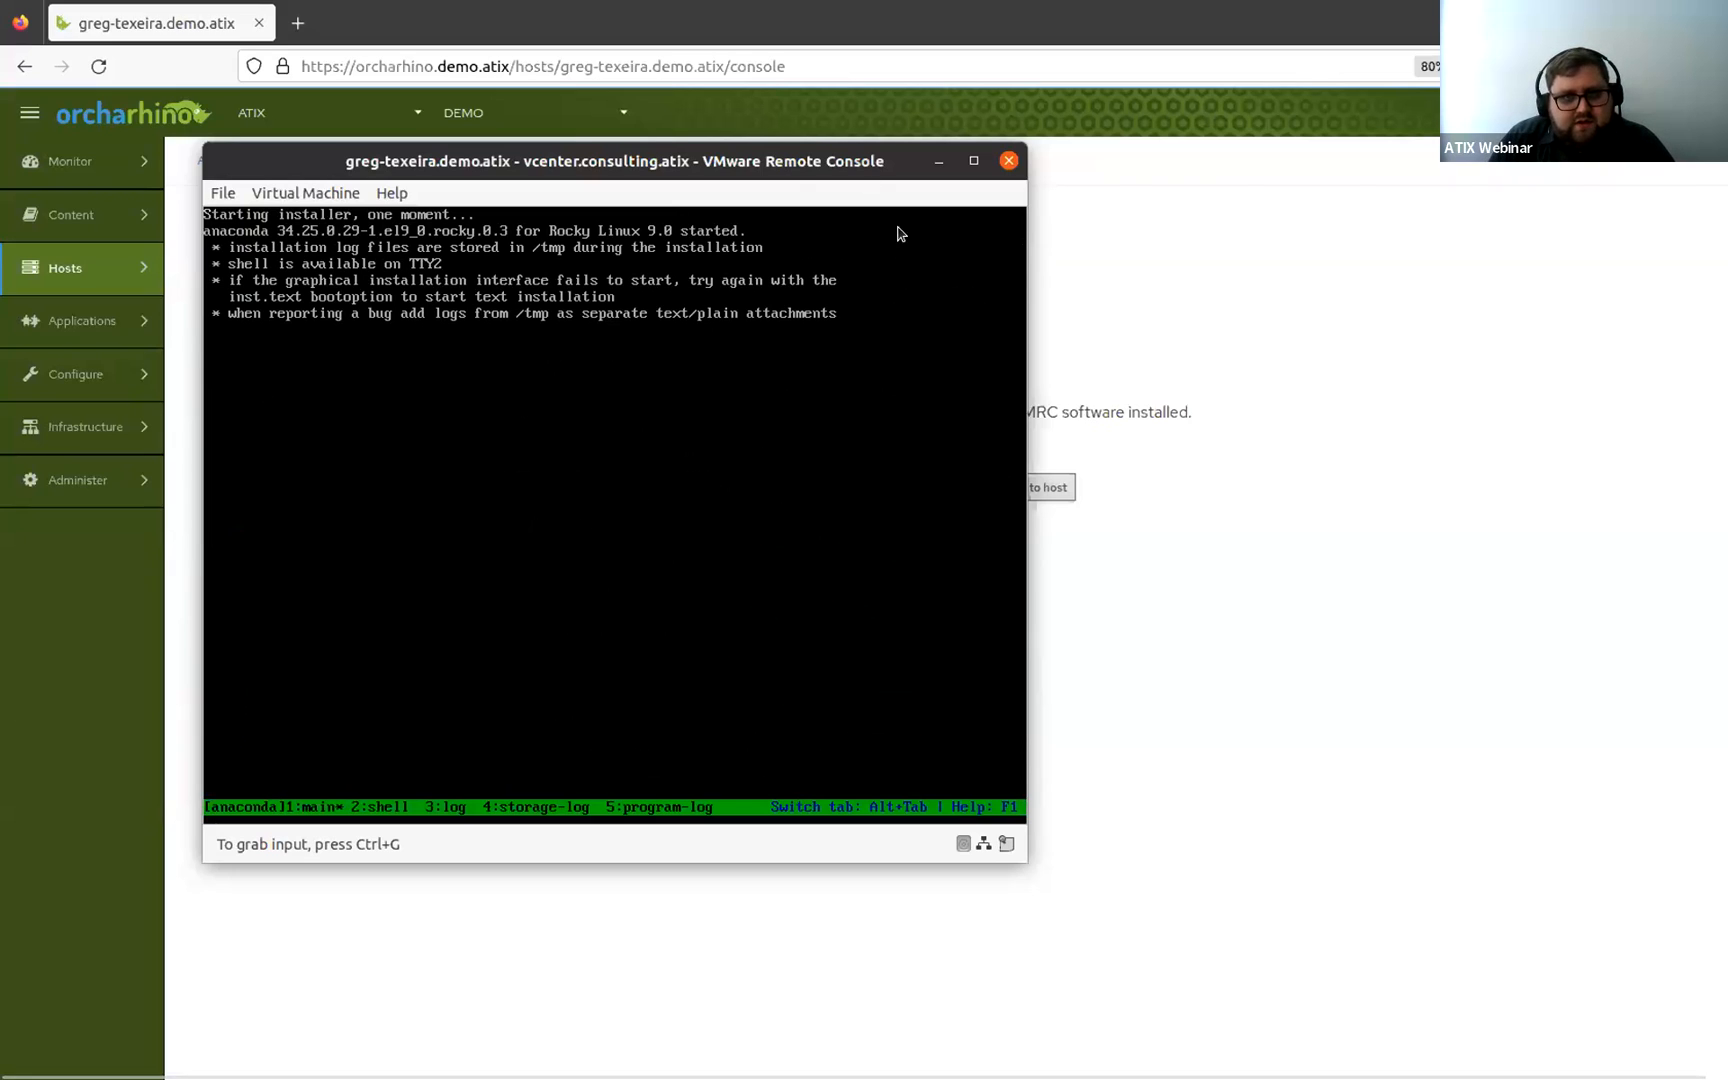
pyautogui.moveTo(790, 162); pyautogui.dragTo(2, 608)
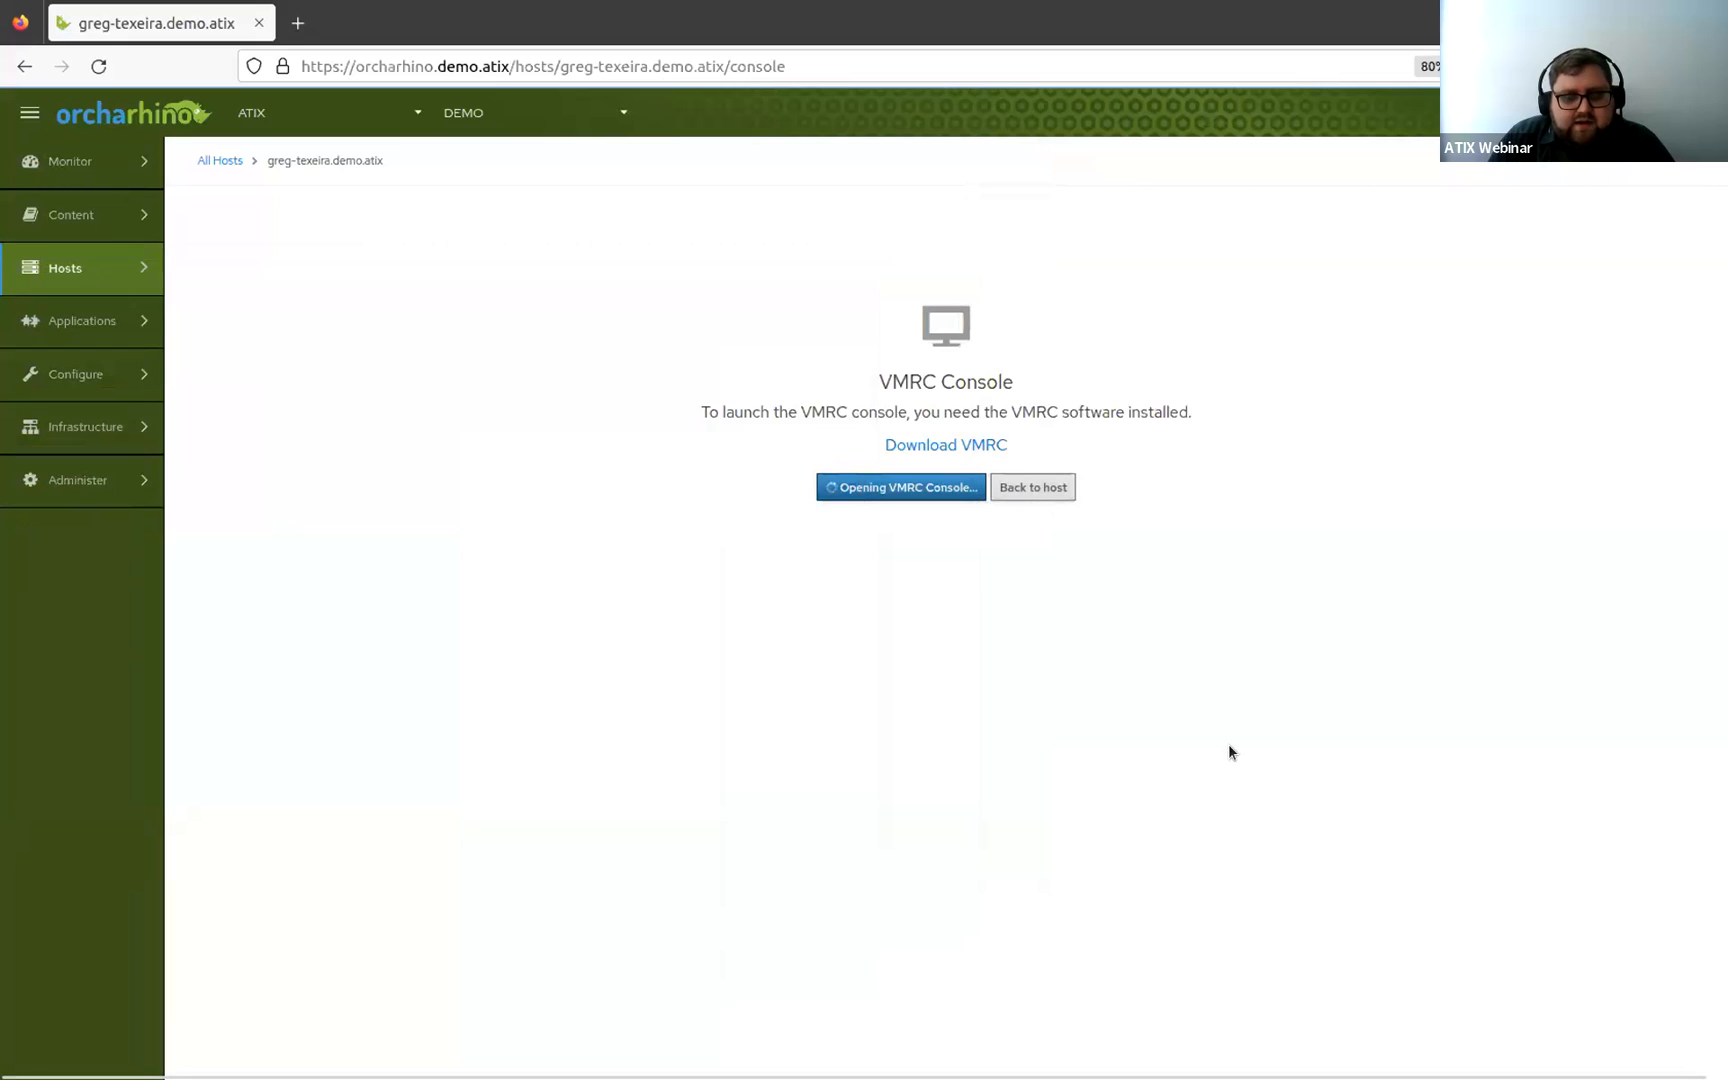
pyautogui.click(1027, 492)
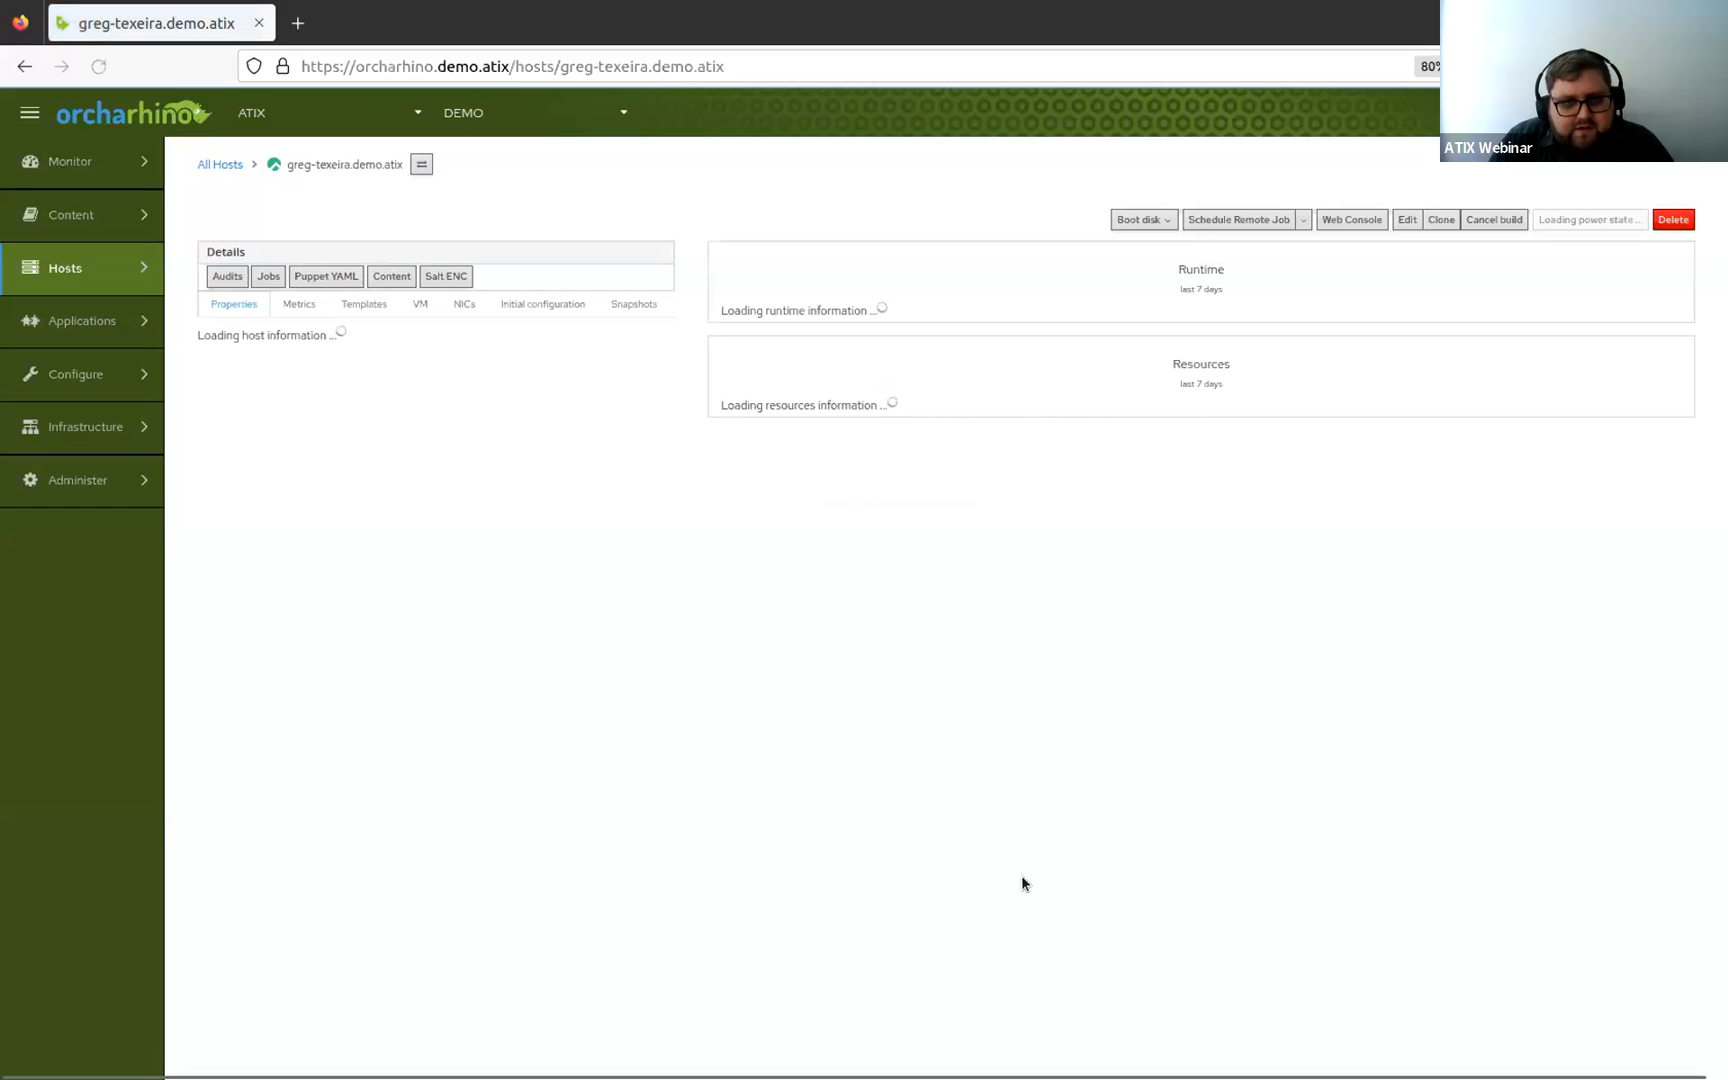
# Open the All Hosts list in a new browser tab and switch to it.
pyautogui.moveTo(110, 280)
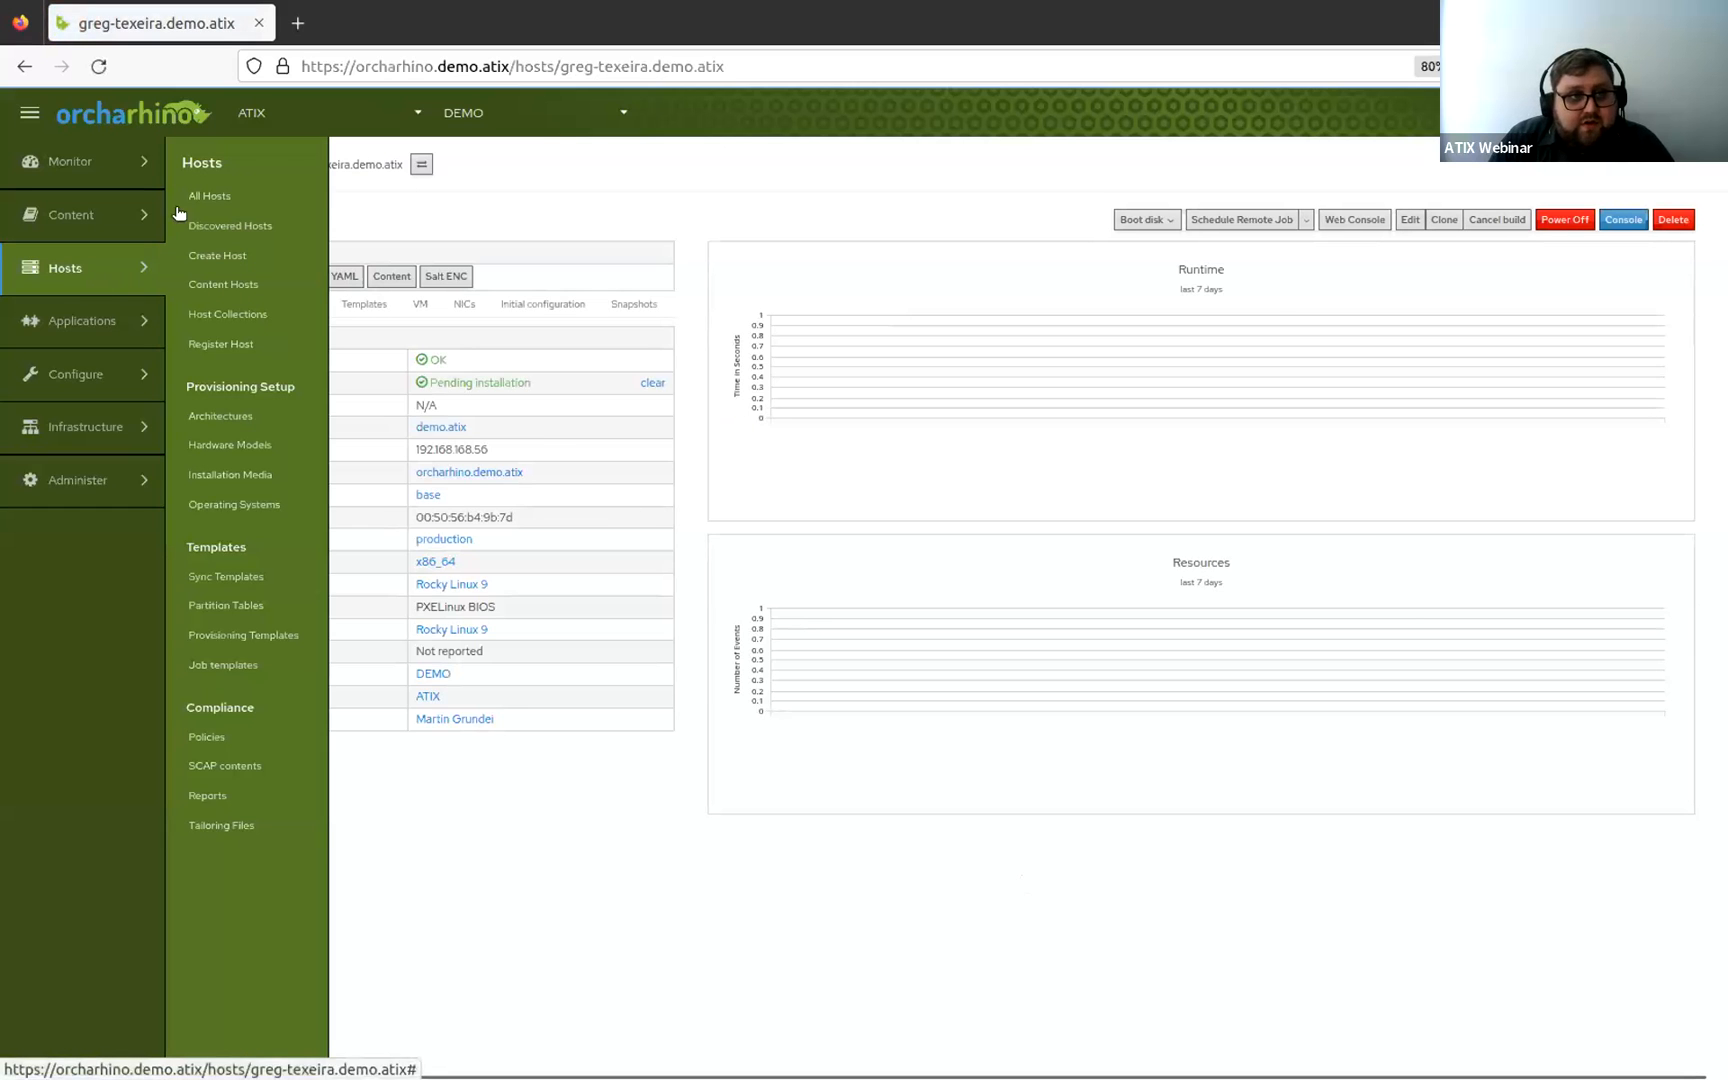
pyautogui.middleClick(211, 196)
pyautogui.click(382, 20)
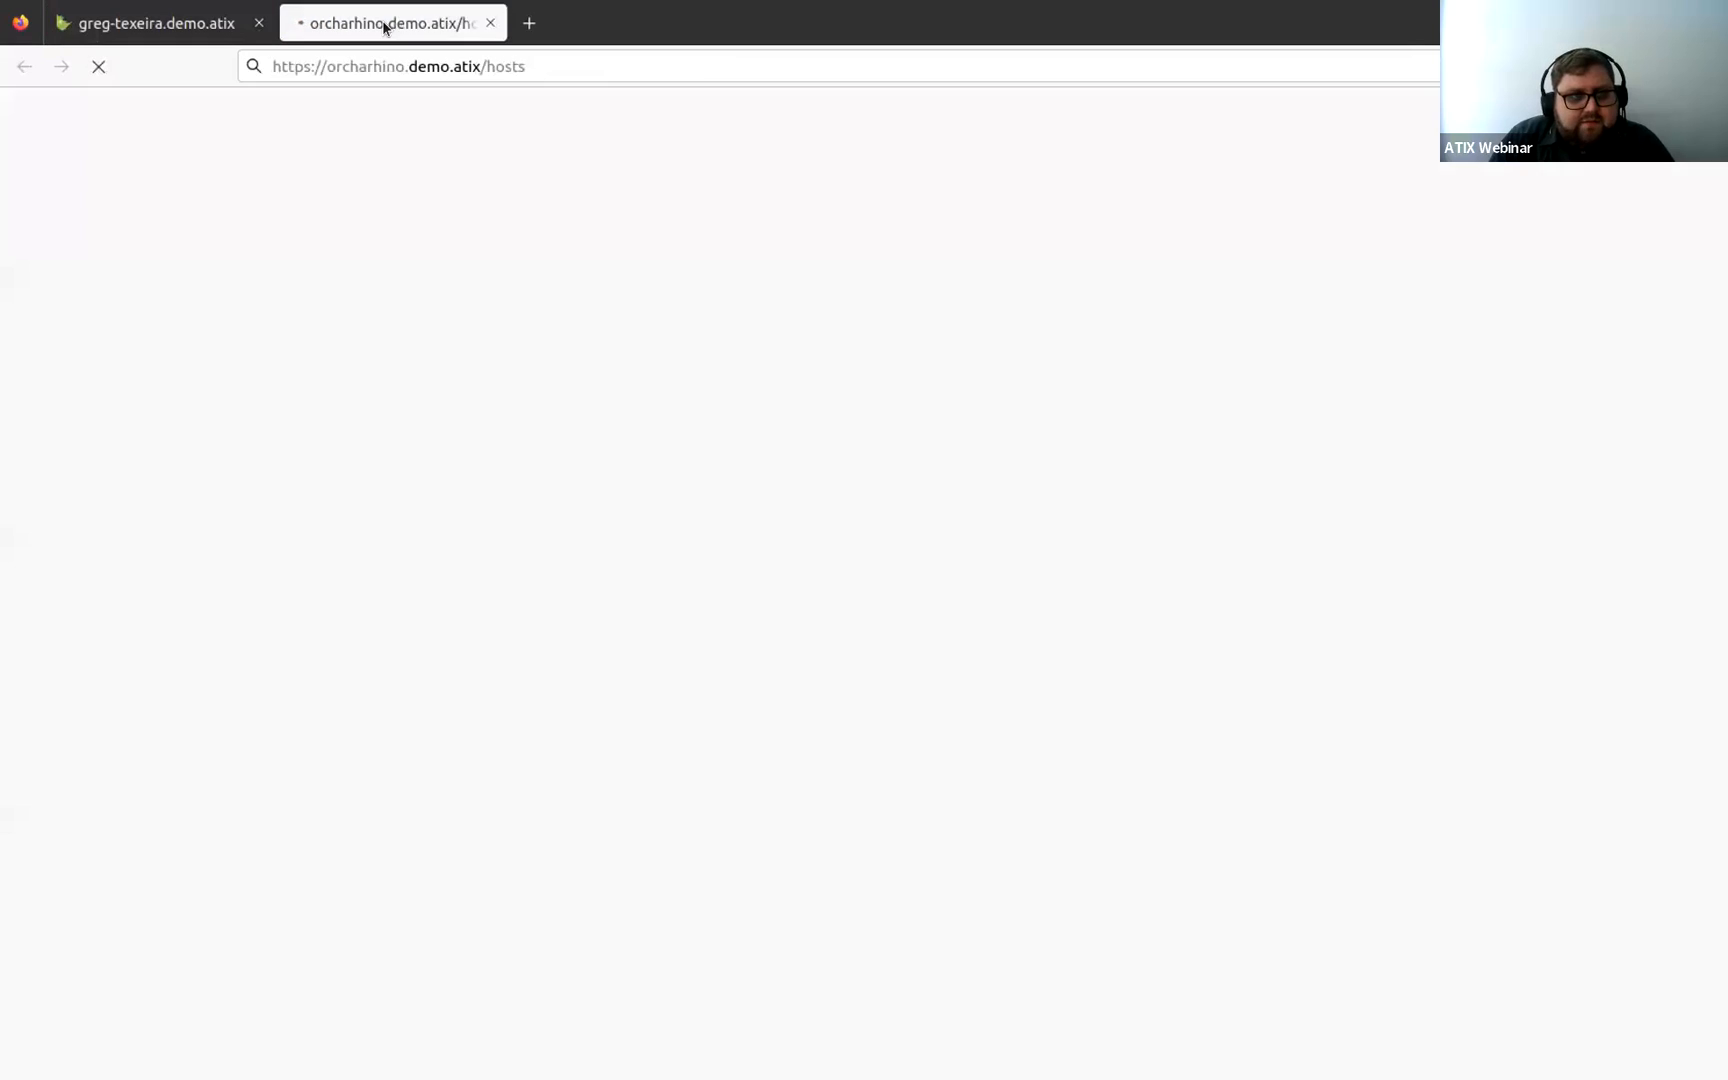
pyautogui.click(155, 20)
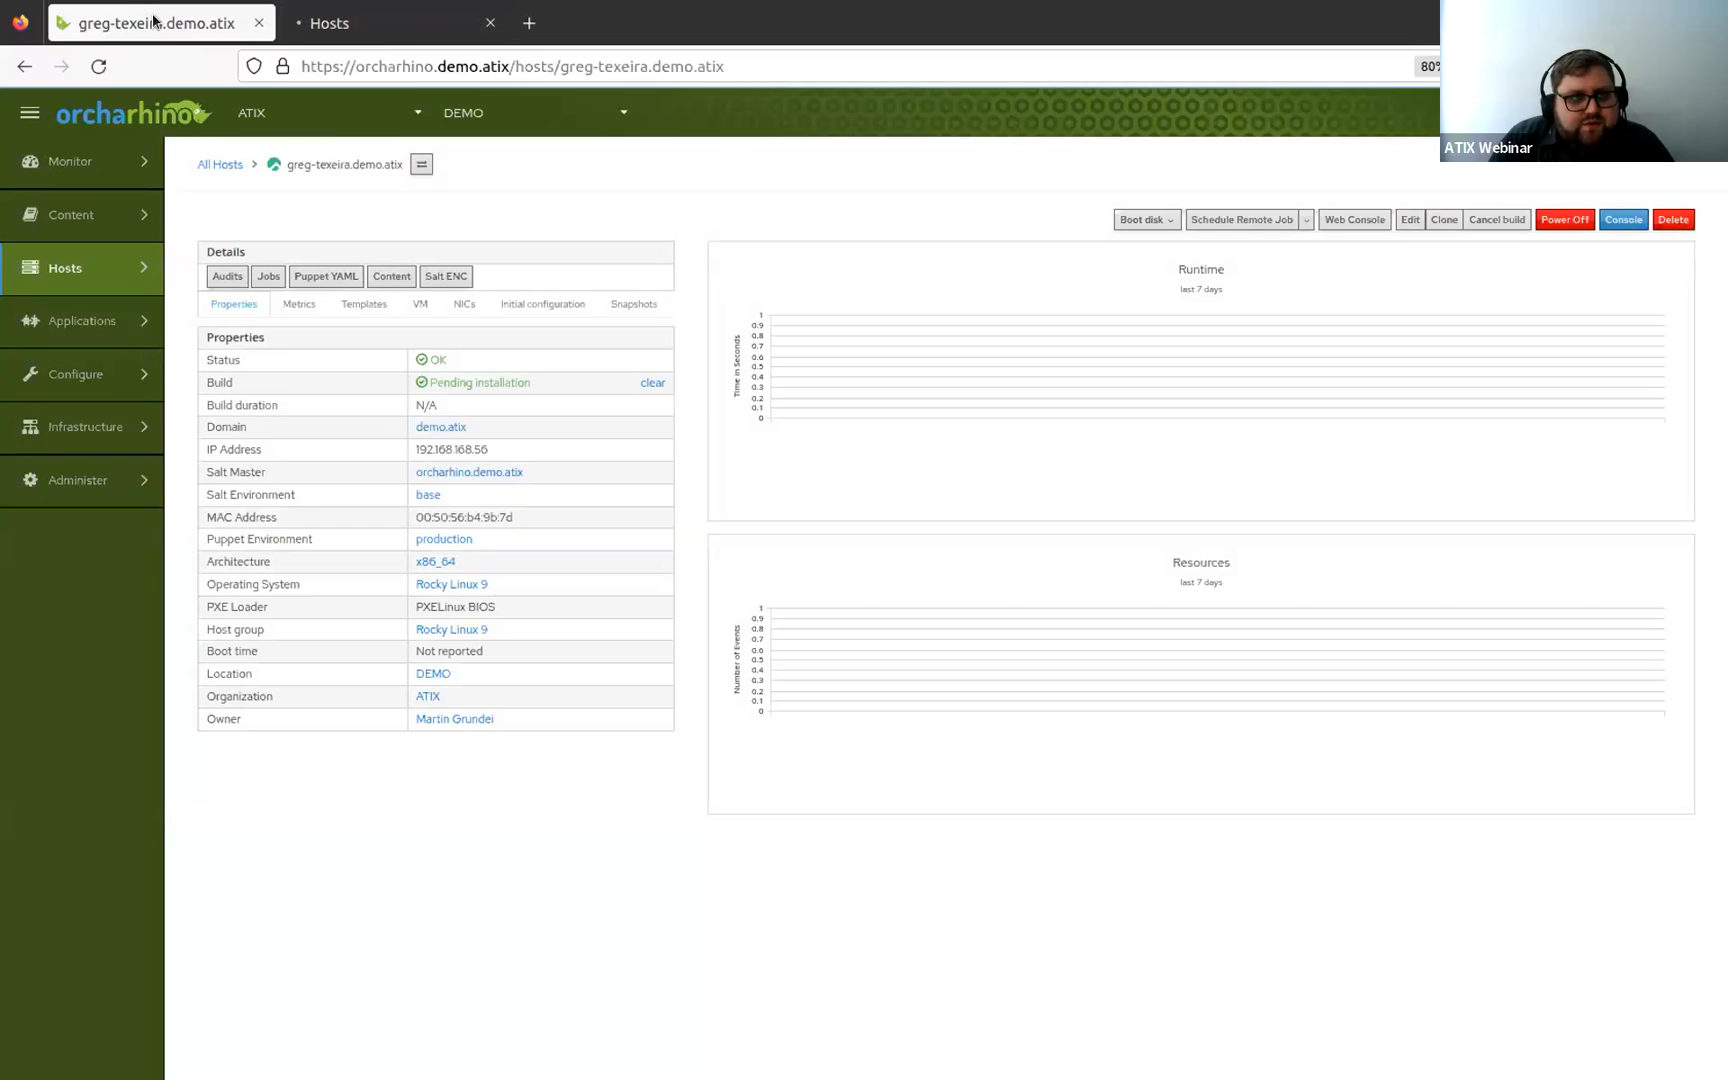
pyautogui.click(354, 30)
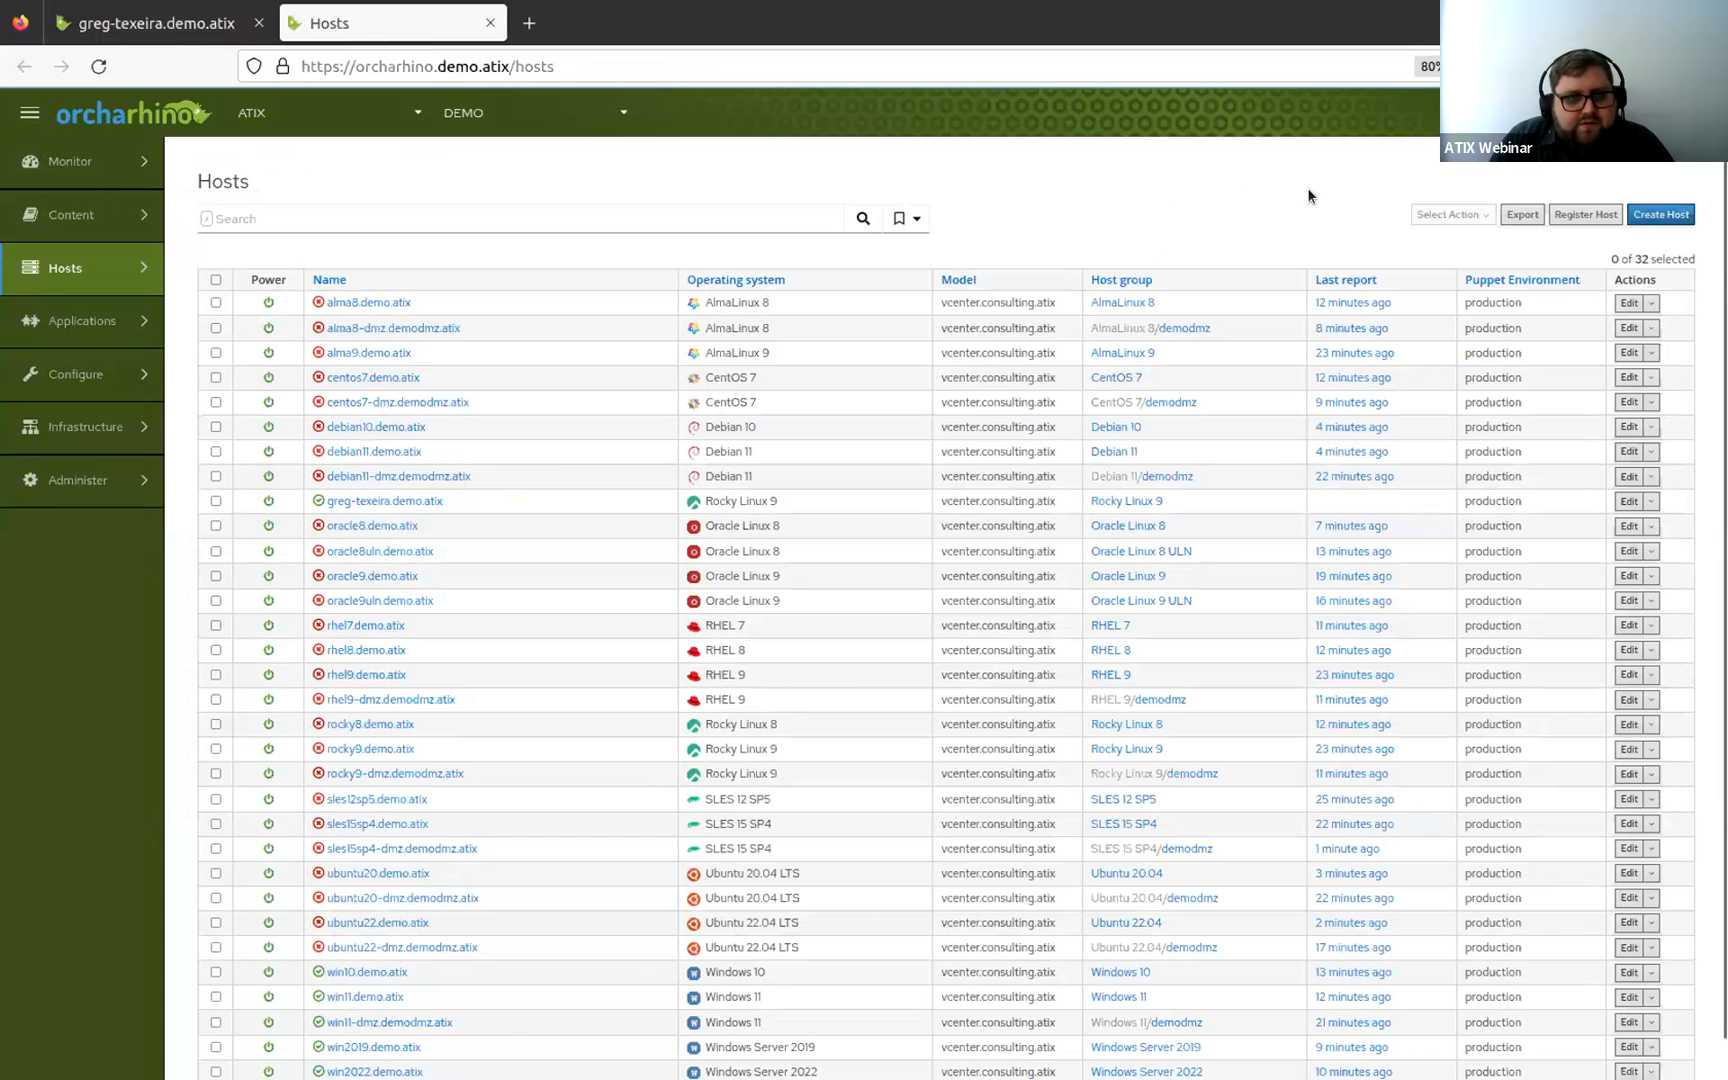
# Start creating a second host and assign it the Rocky Linux 9 host group.
pyautogui.click(1664, 216)
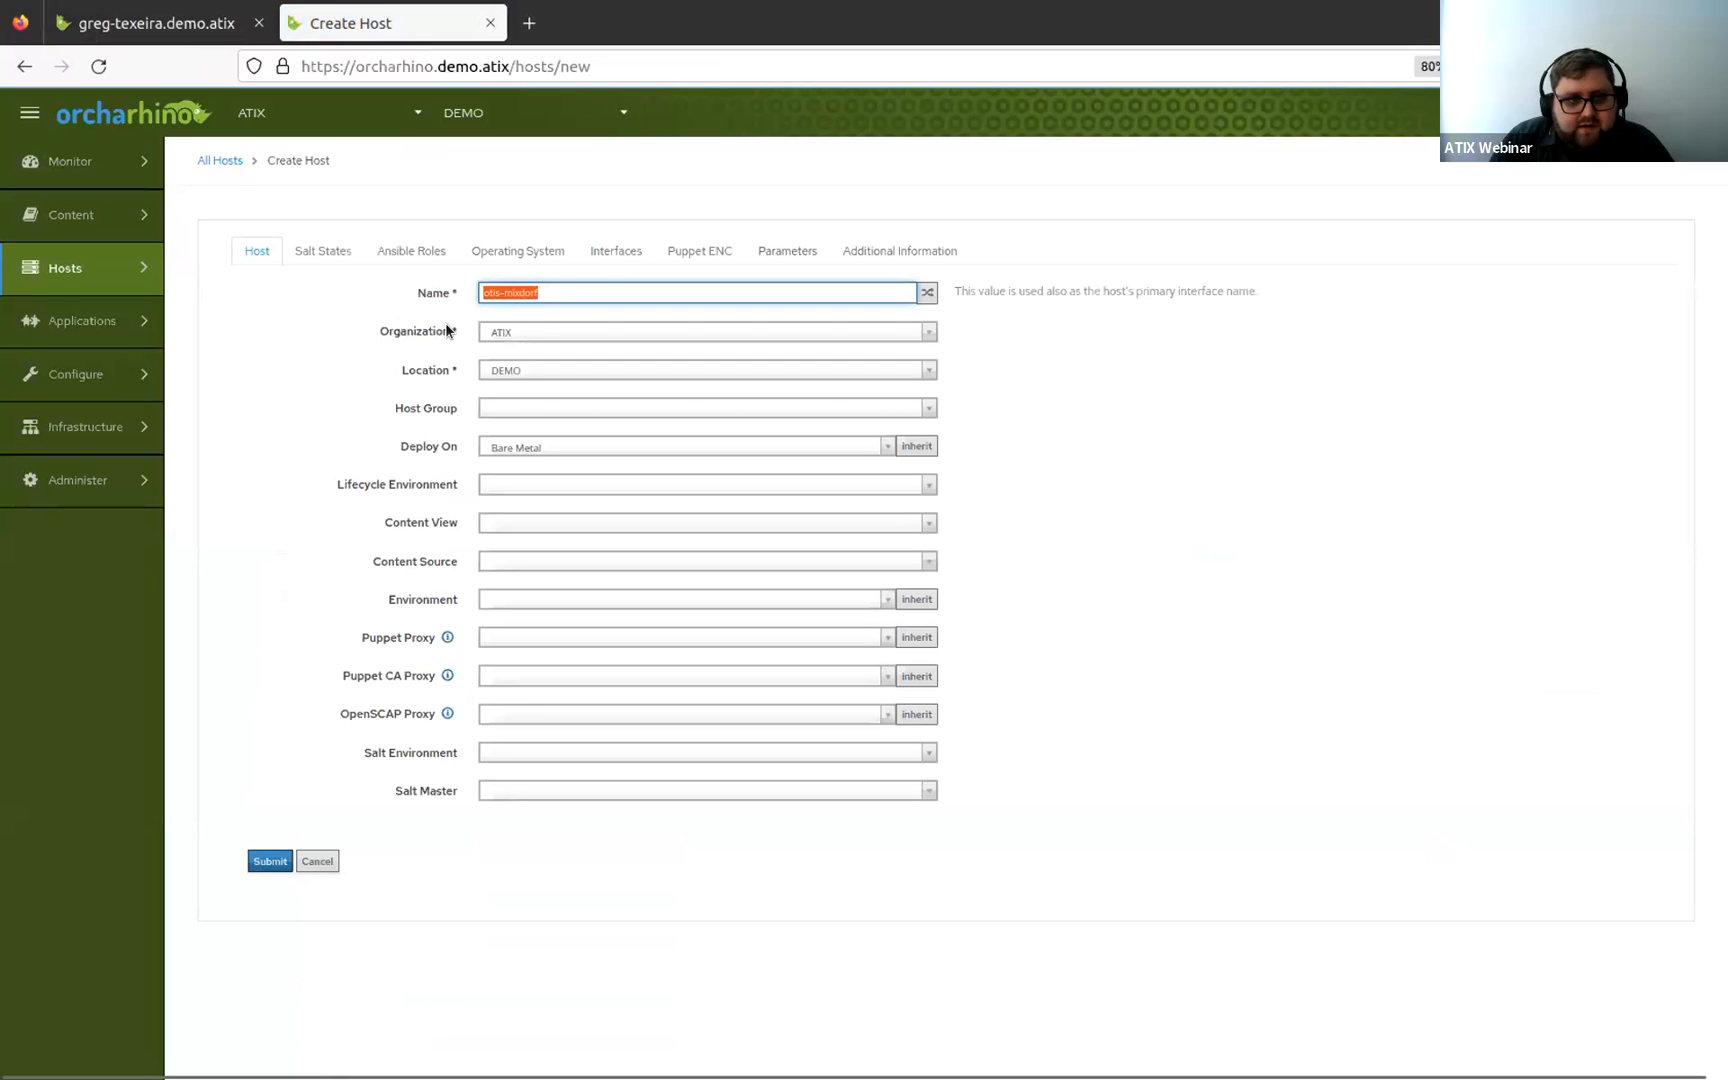
pyautogui.click(505, 405)
pyautogui.scroll(-3, 634, 571)
pyautogui.scroll(-10, 634, 571)
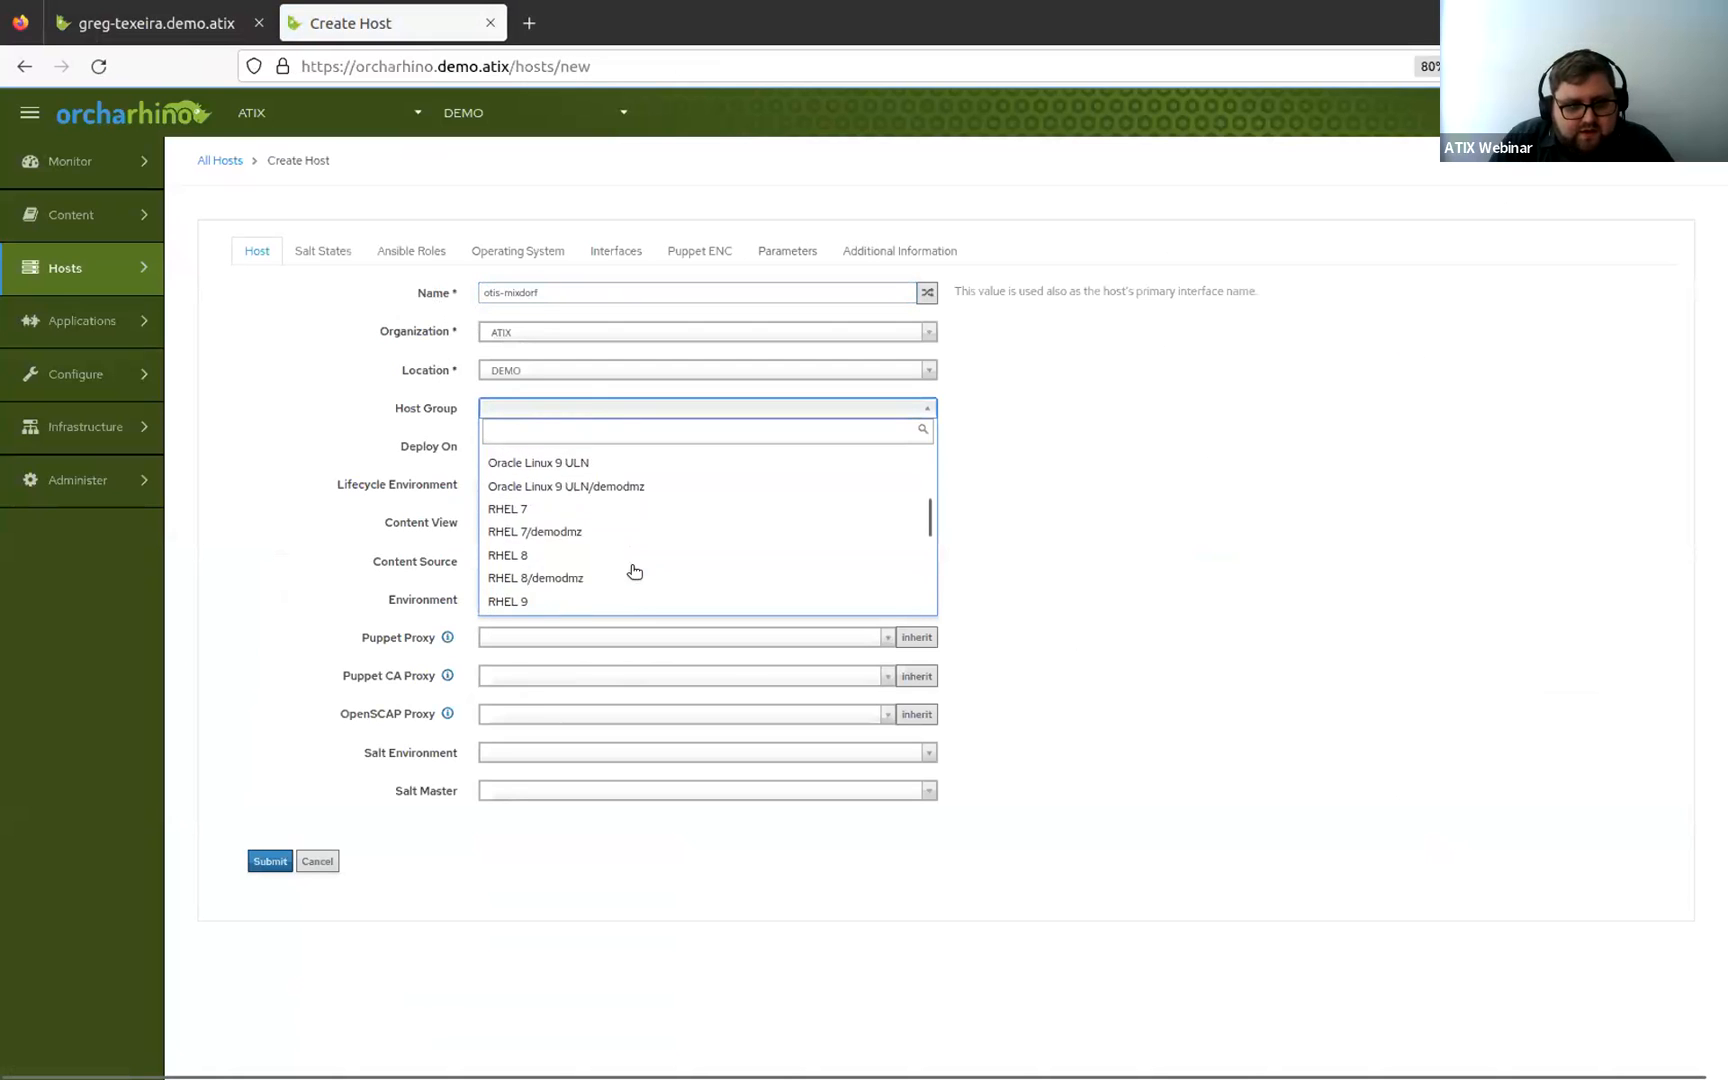
pyautogui.scroll(8, 634, 571)
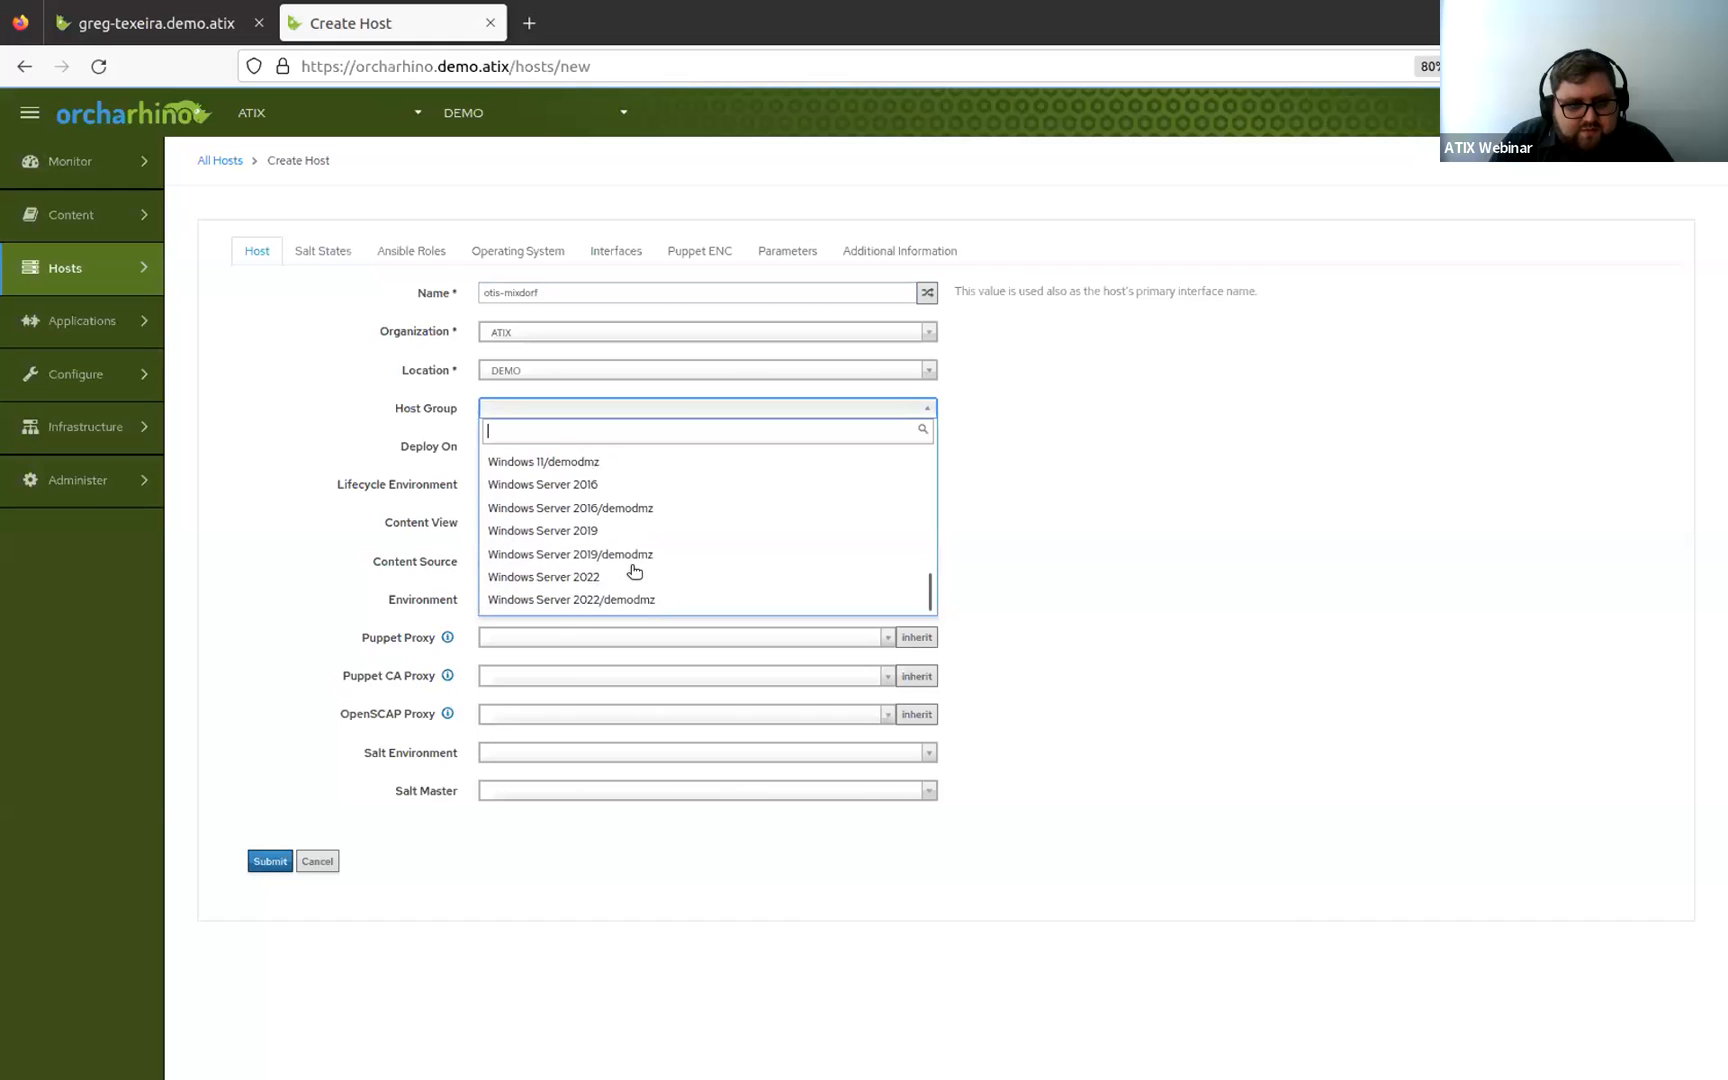
pyautogui.scroll(2, 633, 568)
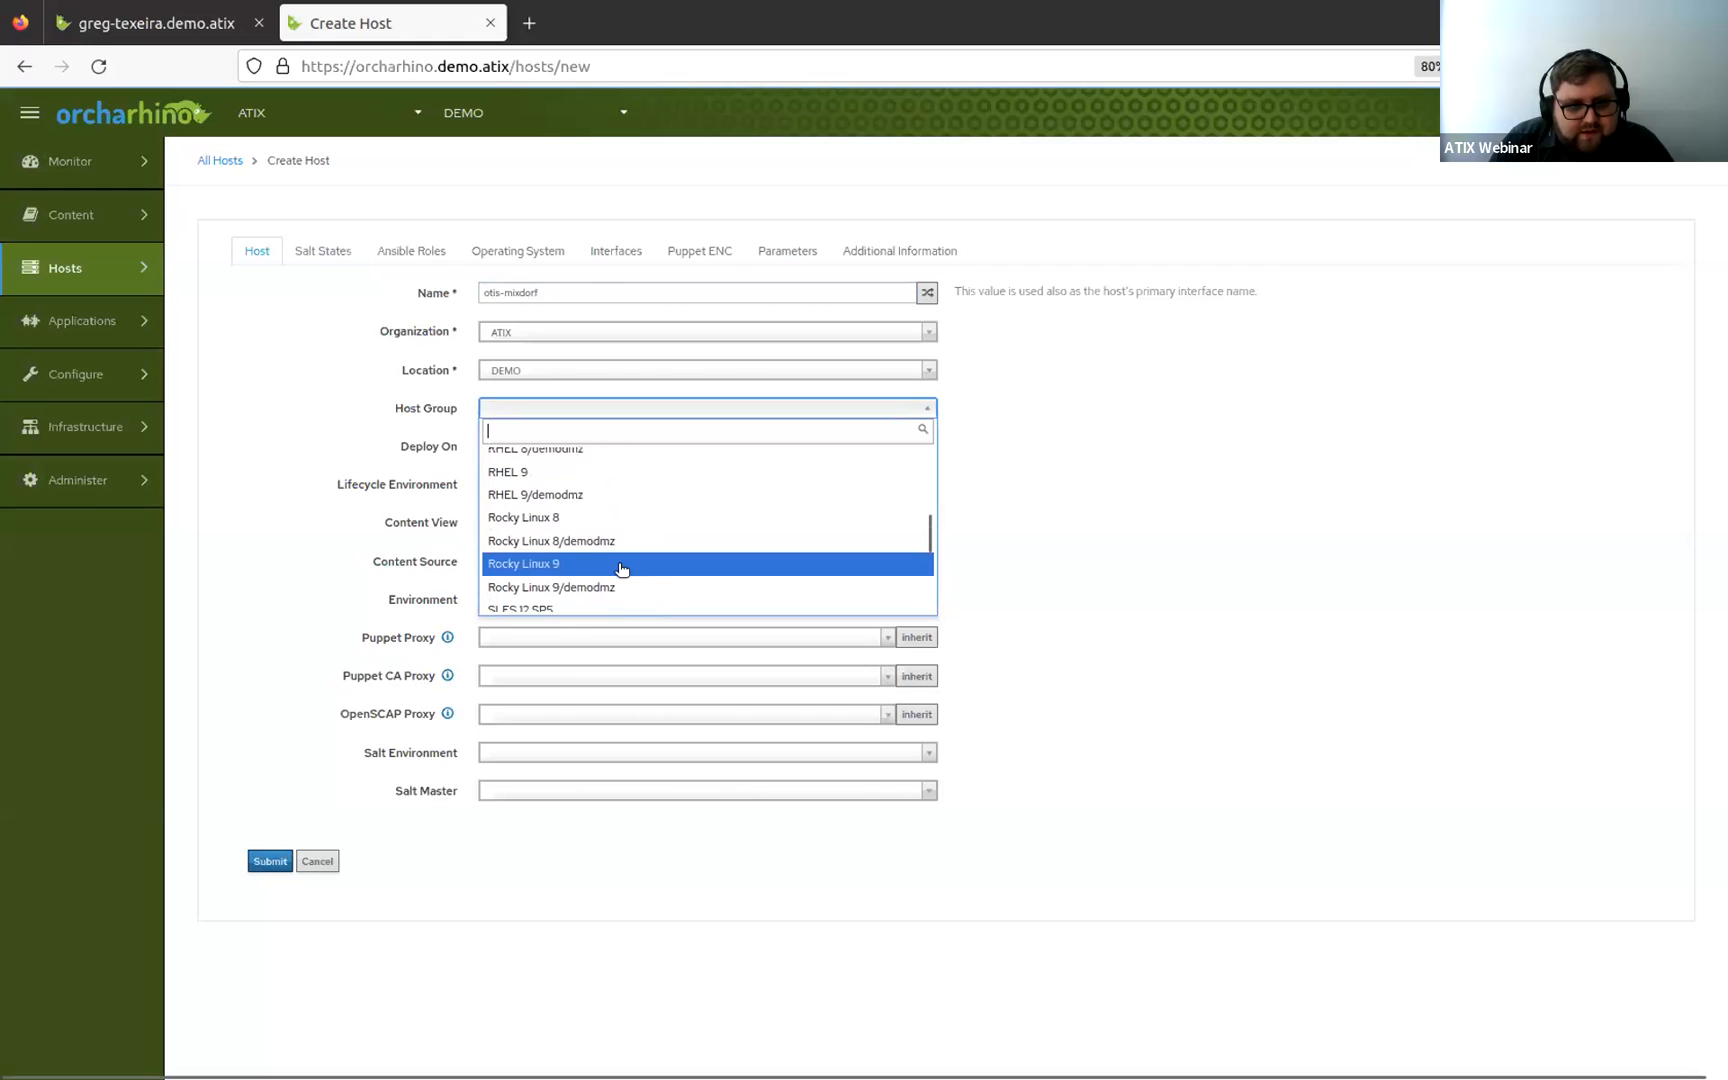
pyautogui.click(610, 566)
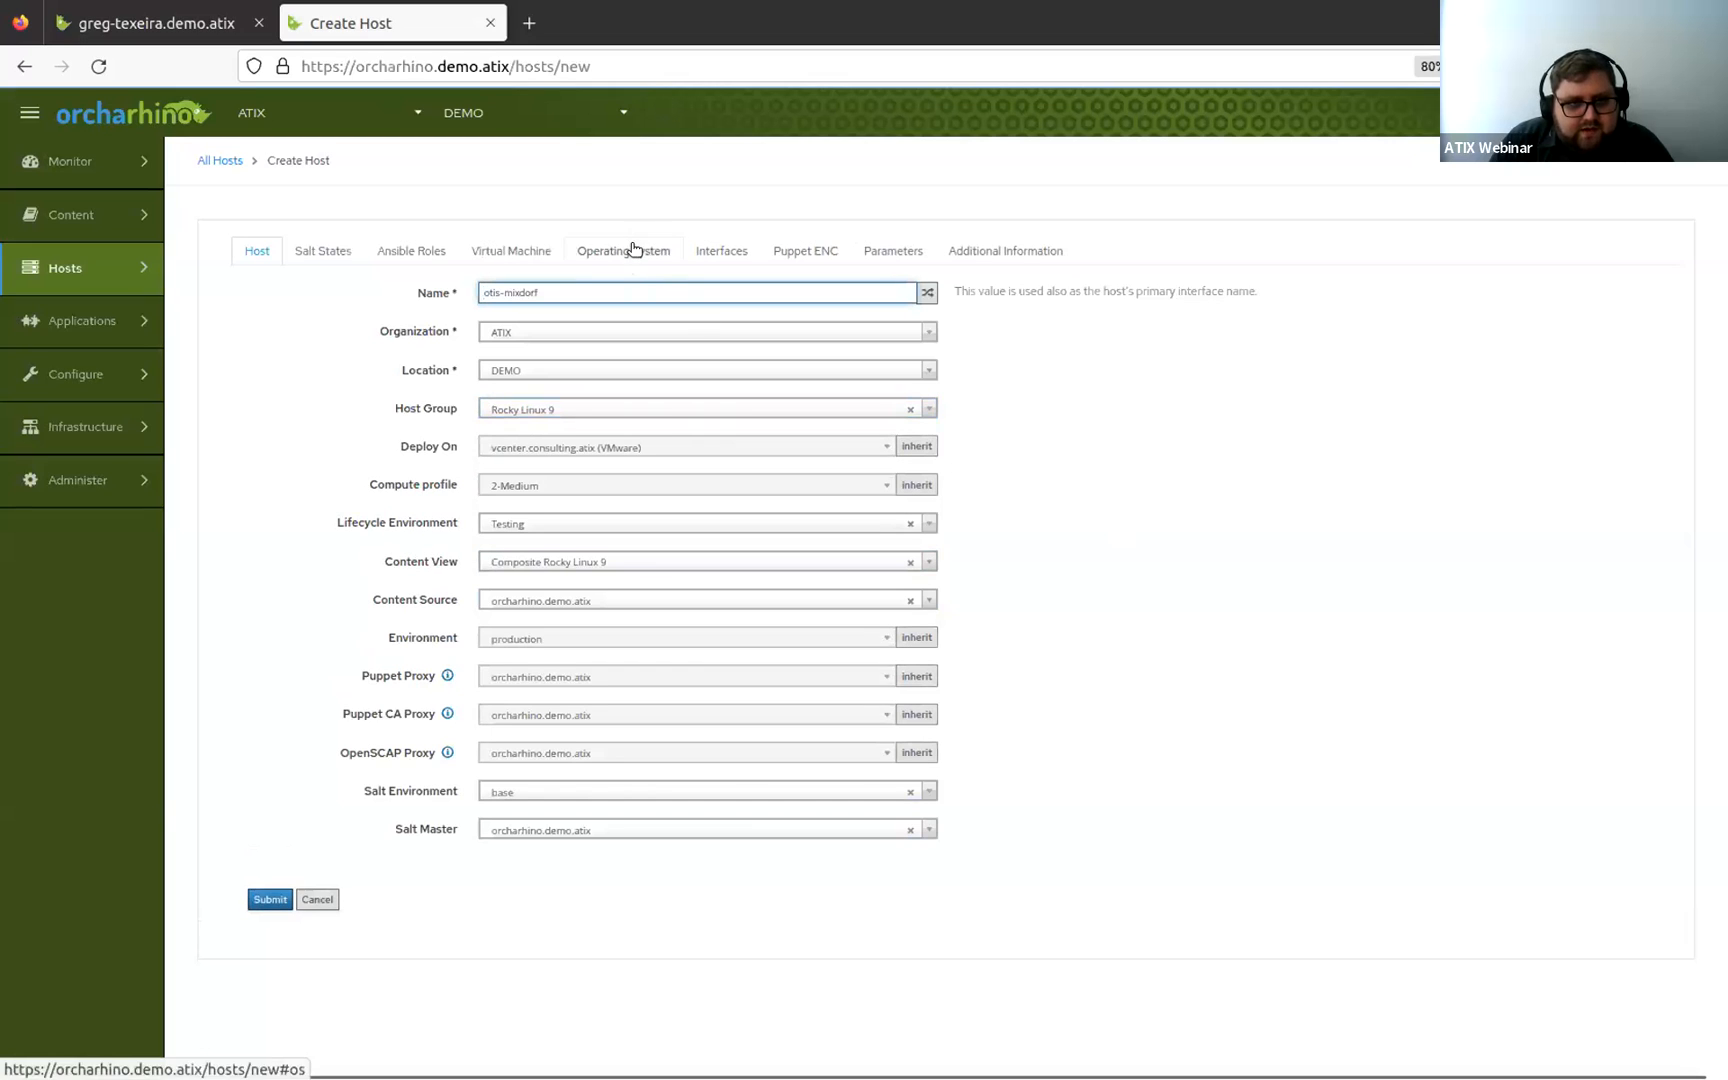
# Set the provisioning method to Boot disk based on the Operating System tab and submit the host.
pyautogui.click(633, 249)
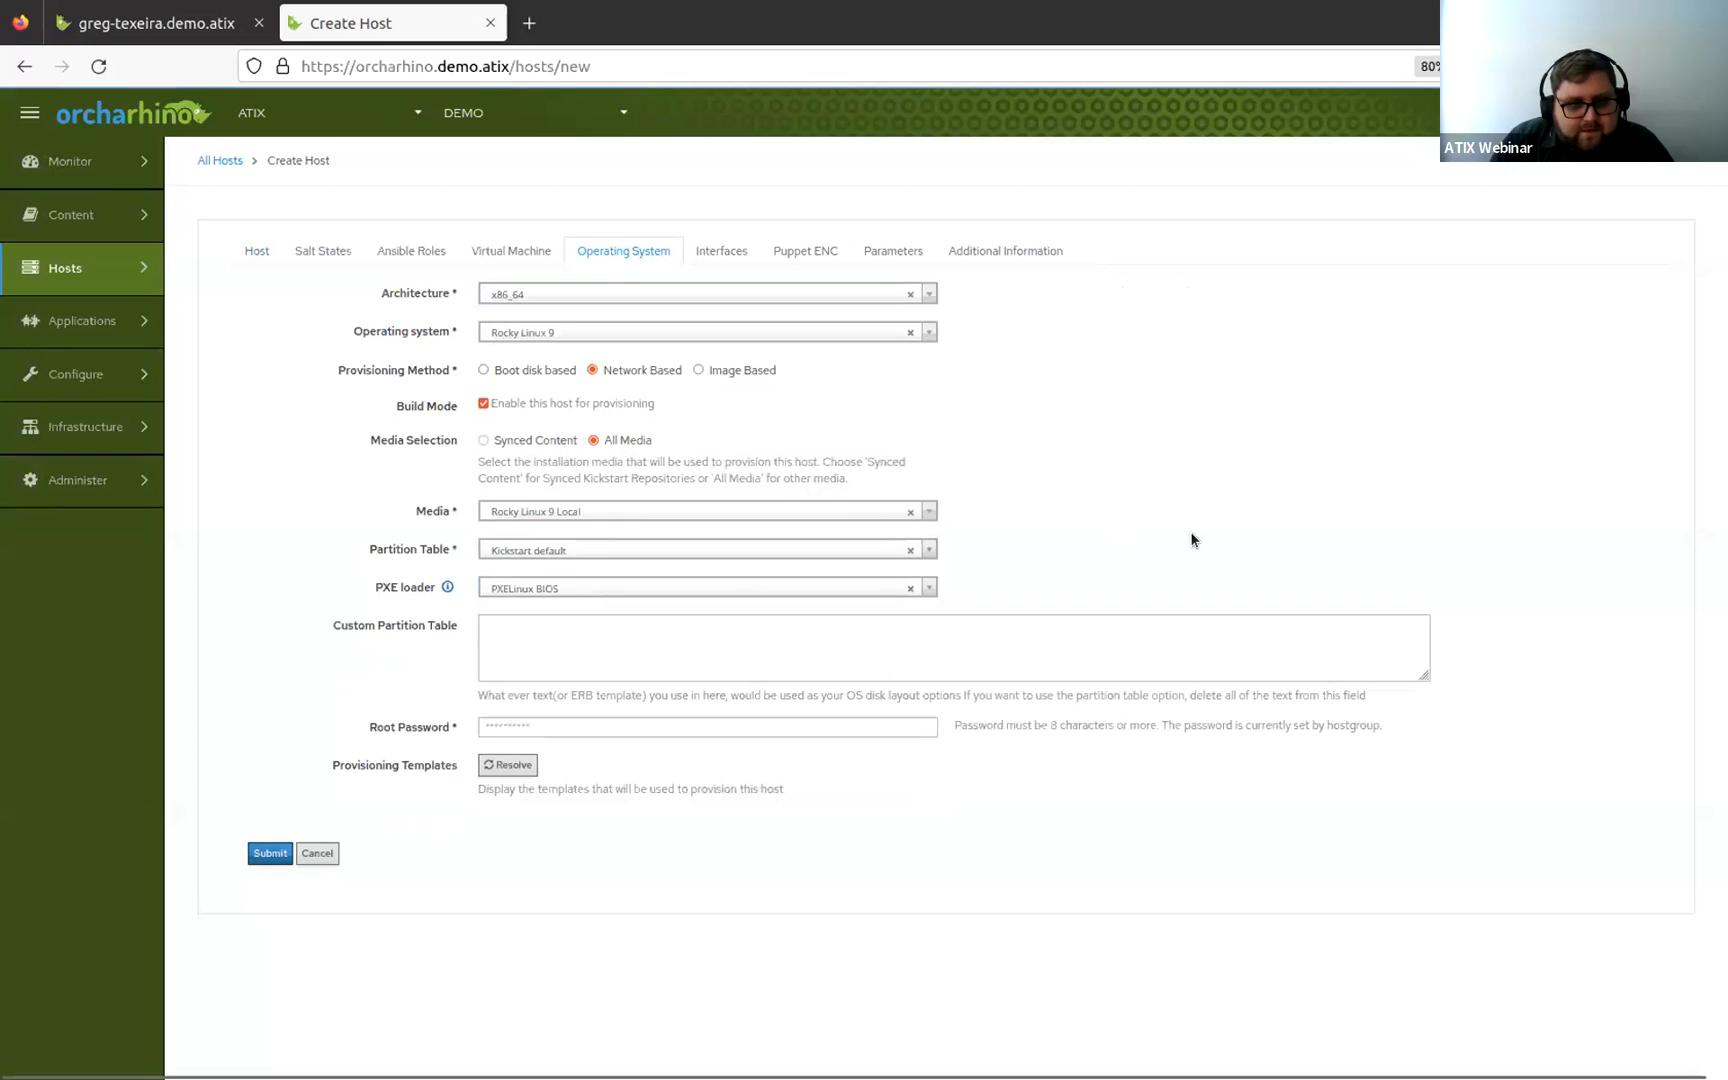
pyautogui.click(522, 370)
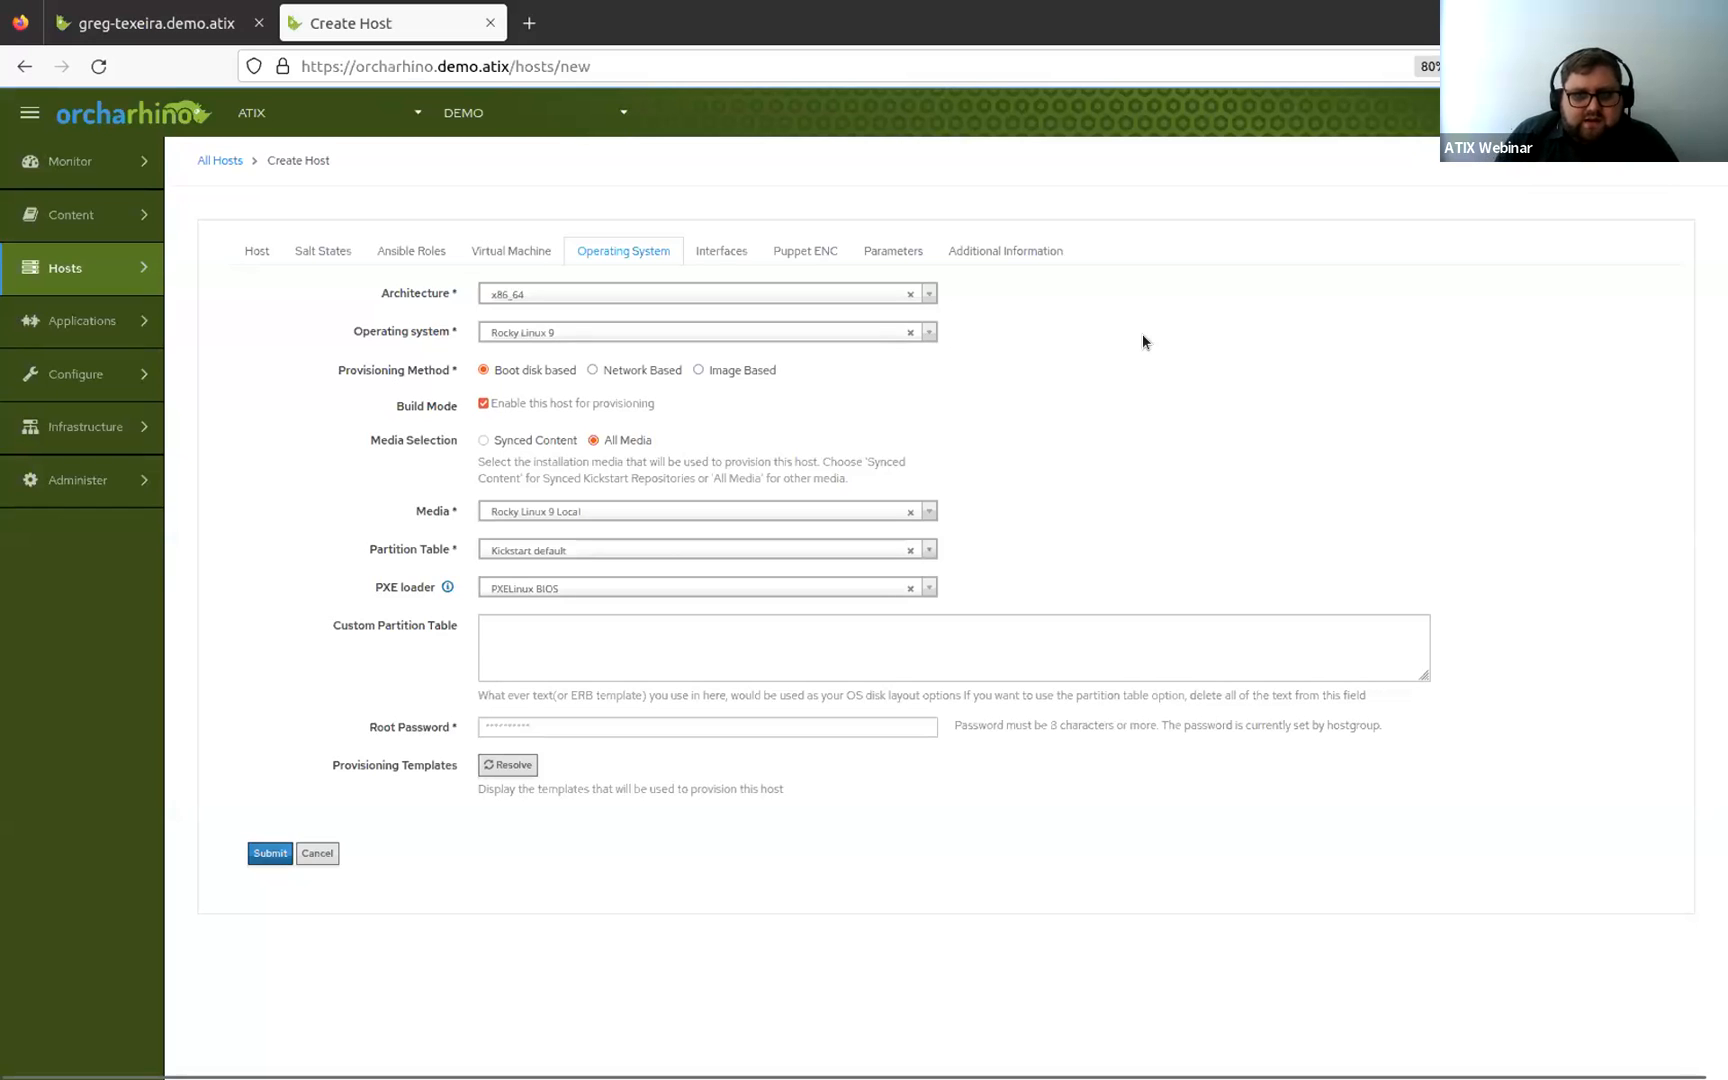
pyautogui.click(268, 853)
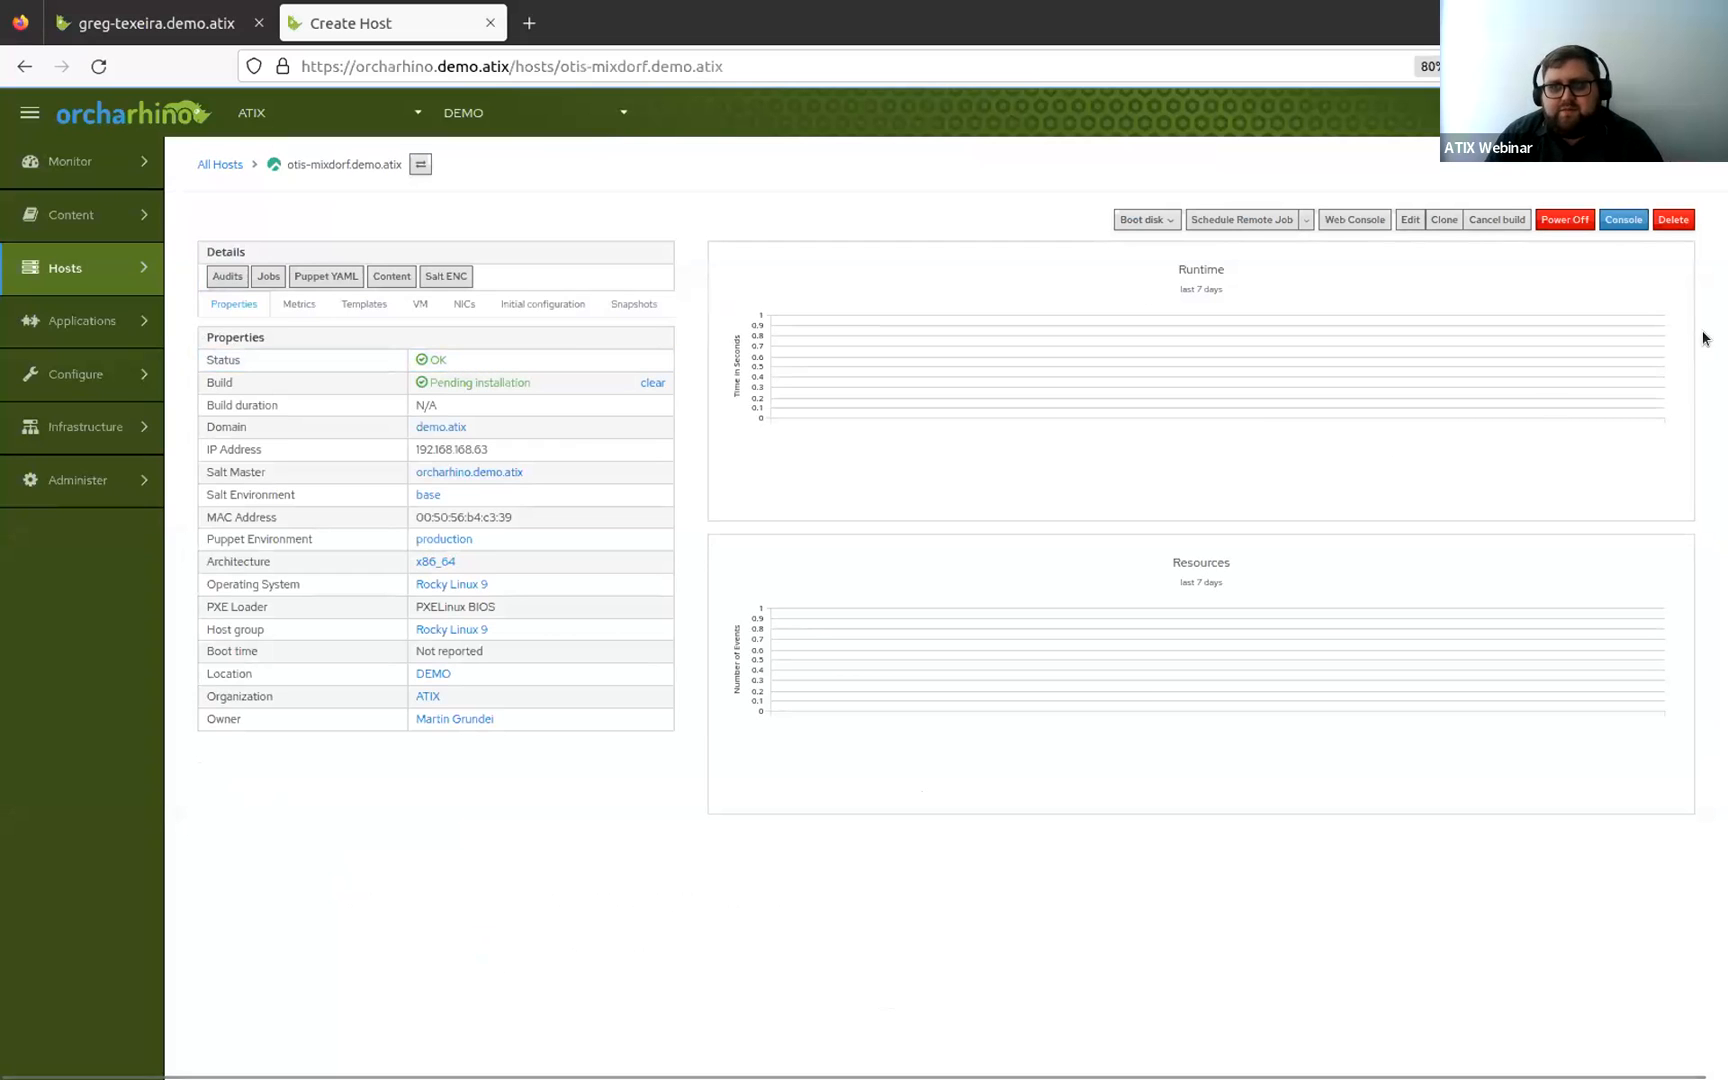
# Open the second host's console and launch the VMRC remote console, allowing the vmrc link to open.
pyautogui.click(1613, 222)
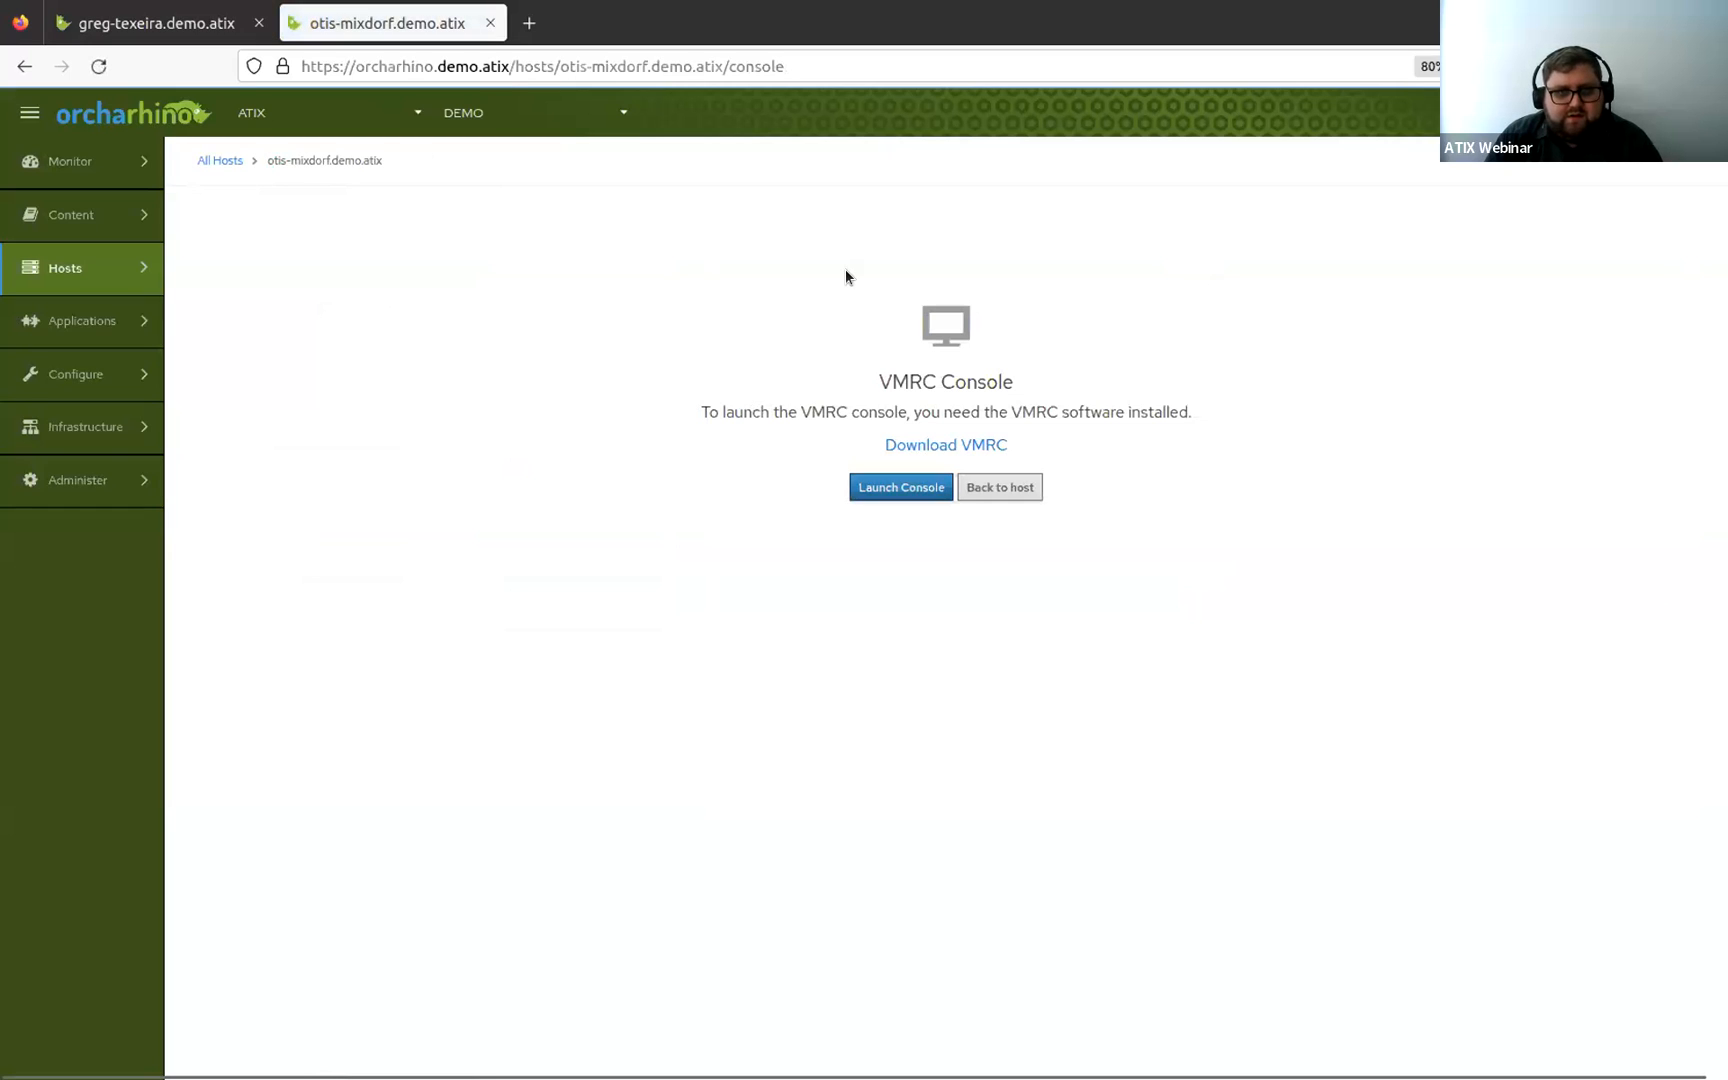
pyautogui.click(882, 492)
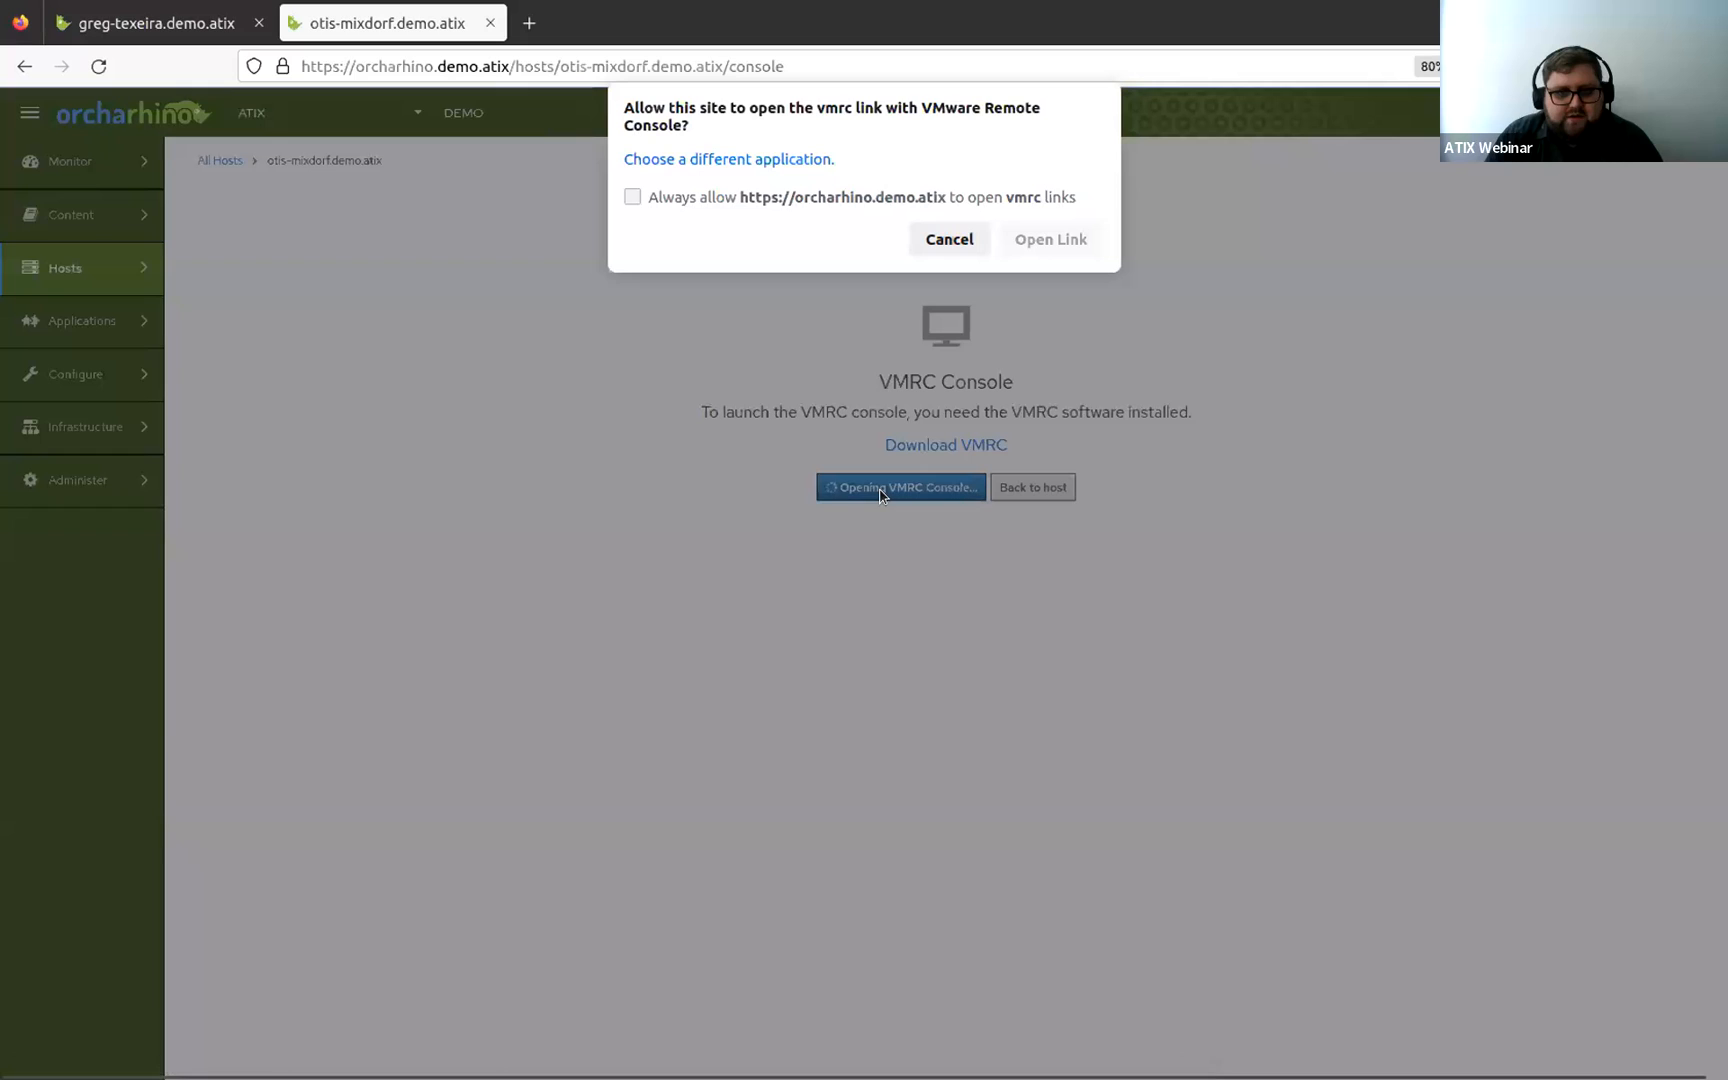
pyautogui.click(1033, 237)
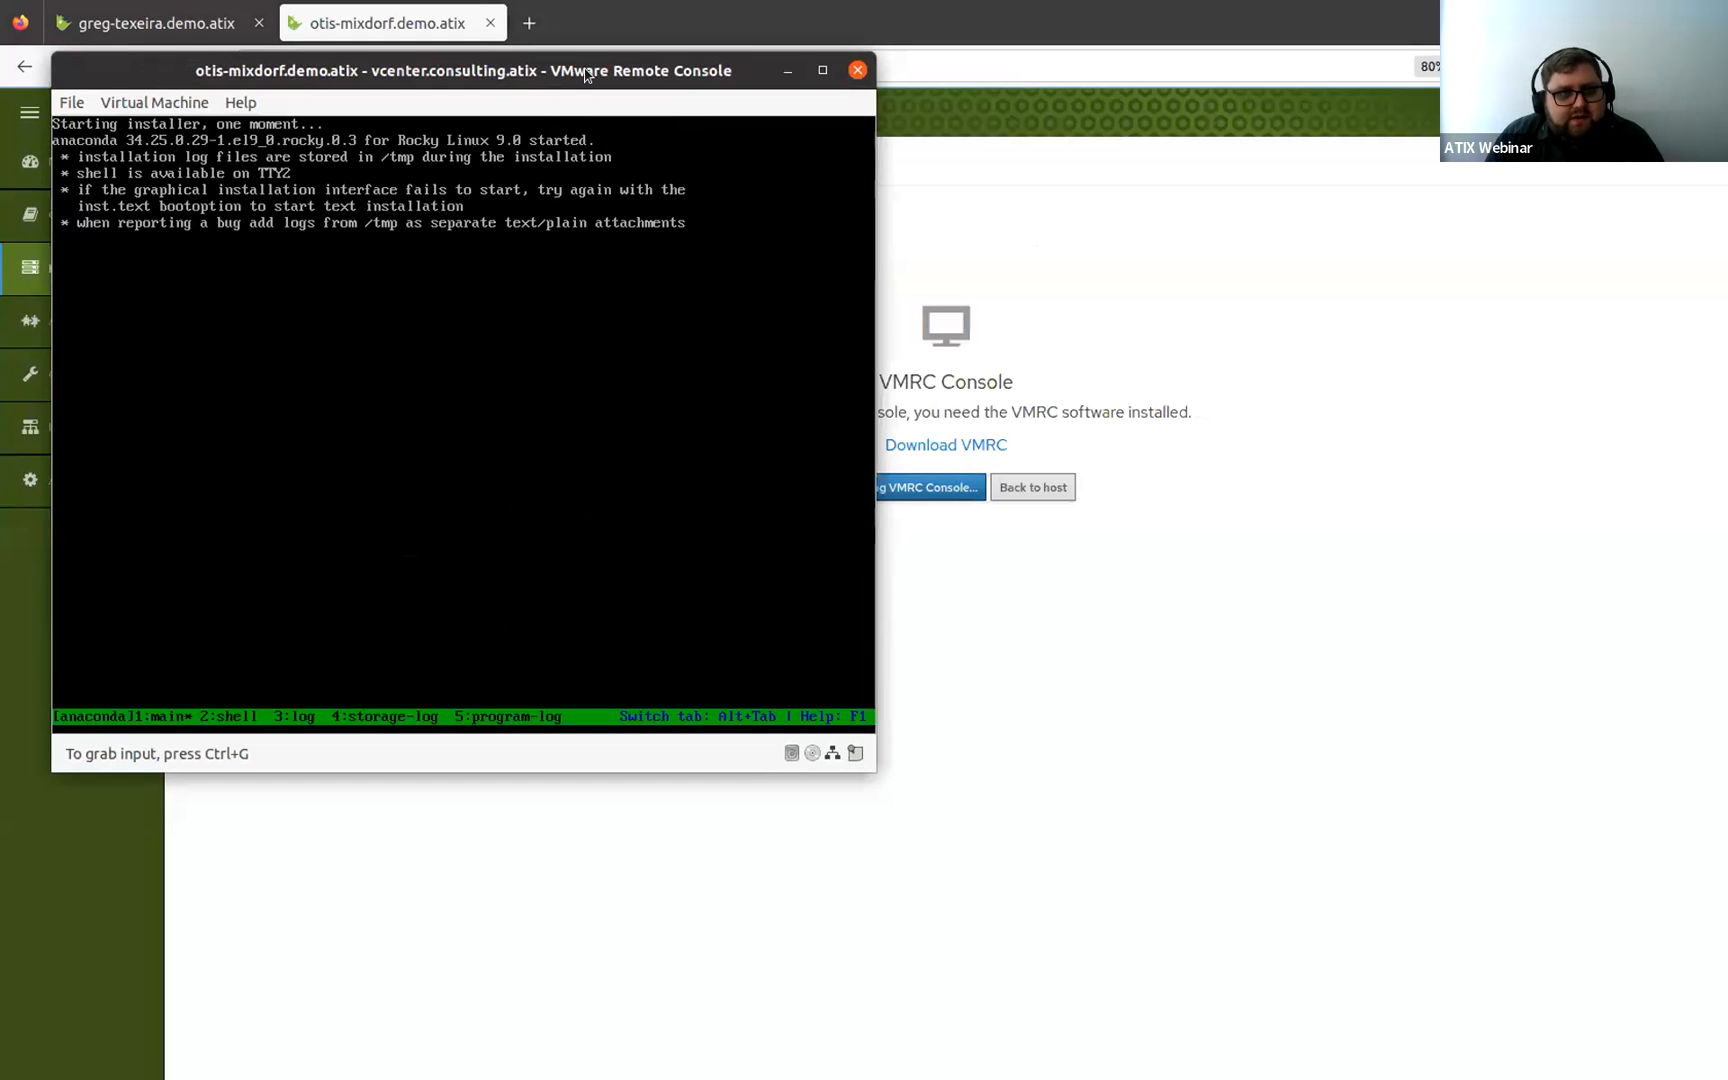
# Move the remote console window aside, return to the host page, and switch to the first host's tab.
pyautogui.moveTo(585, 68); pyautogui.dragTo(0, 467)
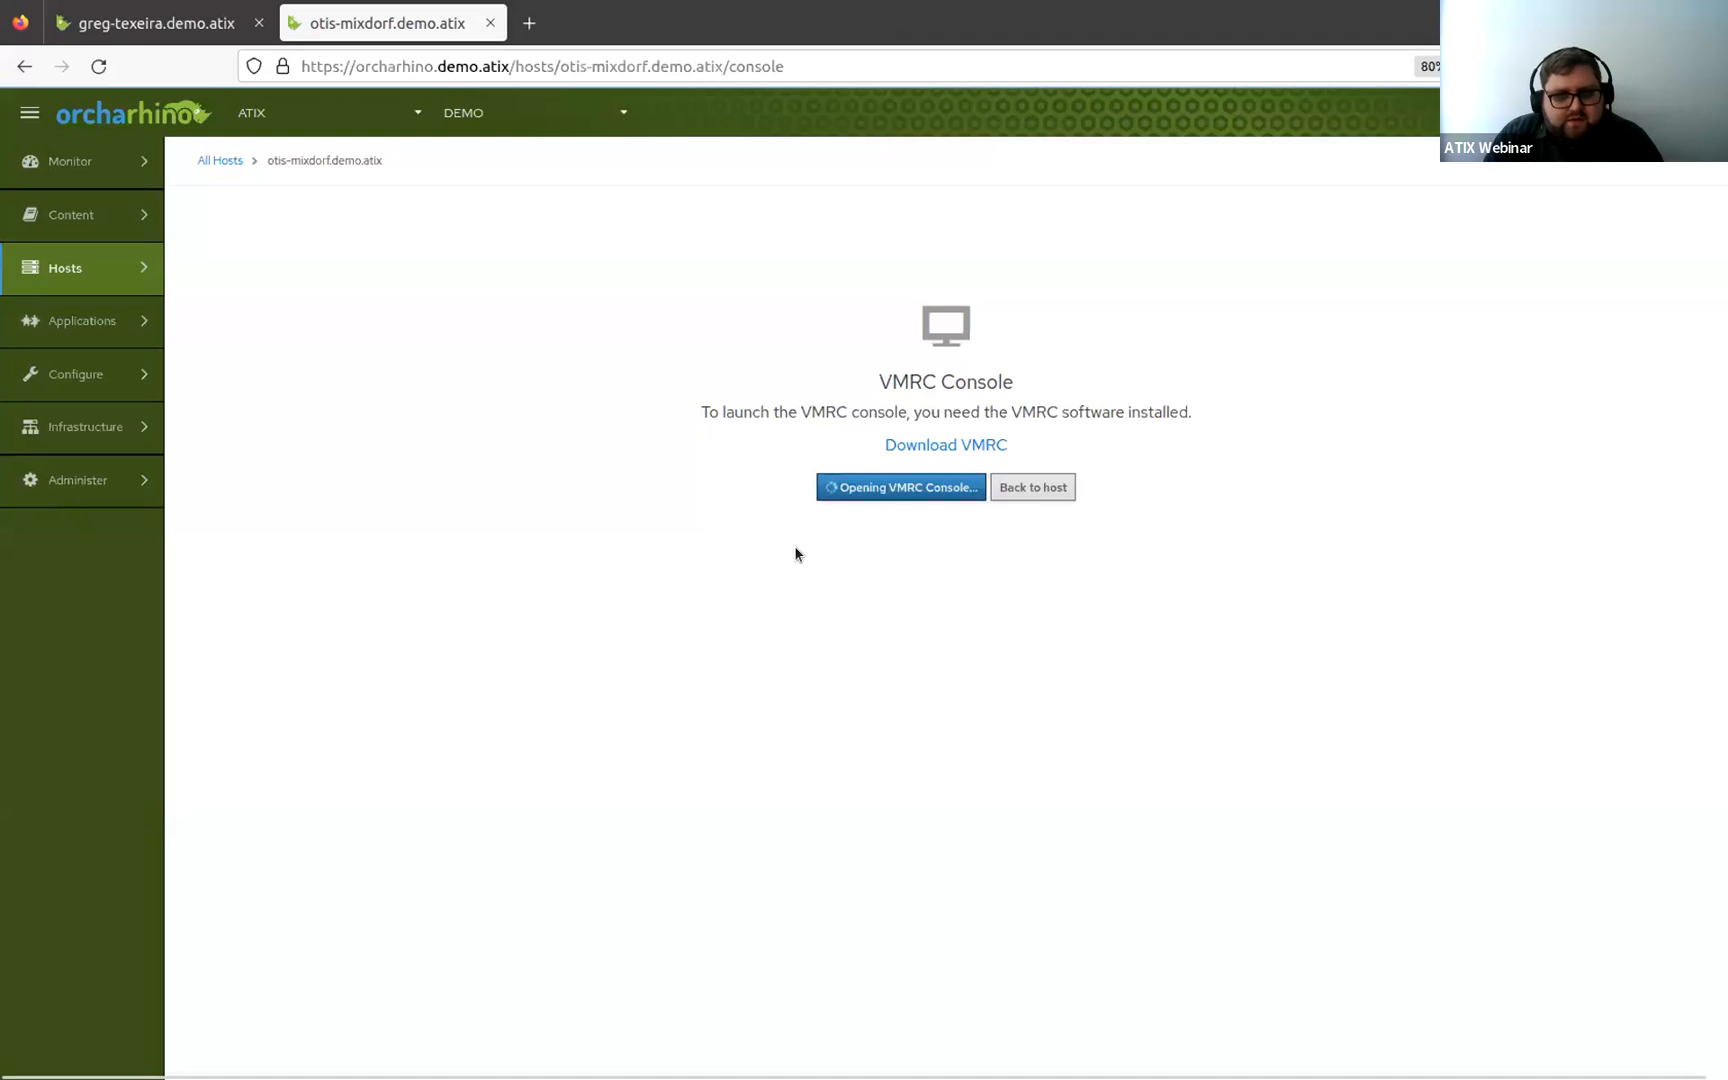
pyautogui.click(1067, 496)
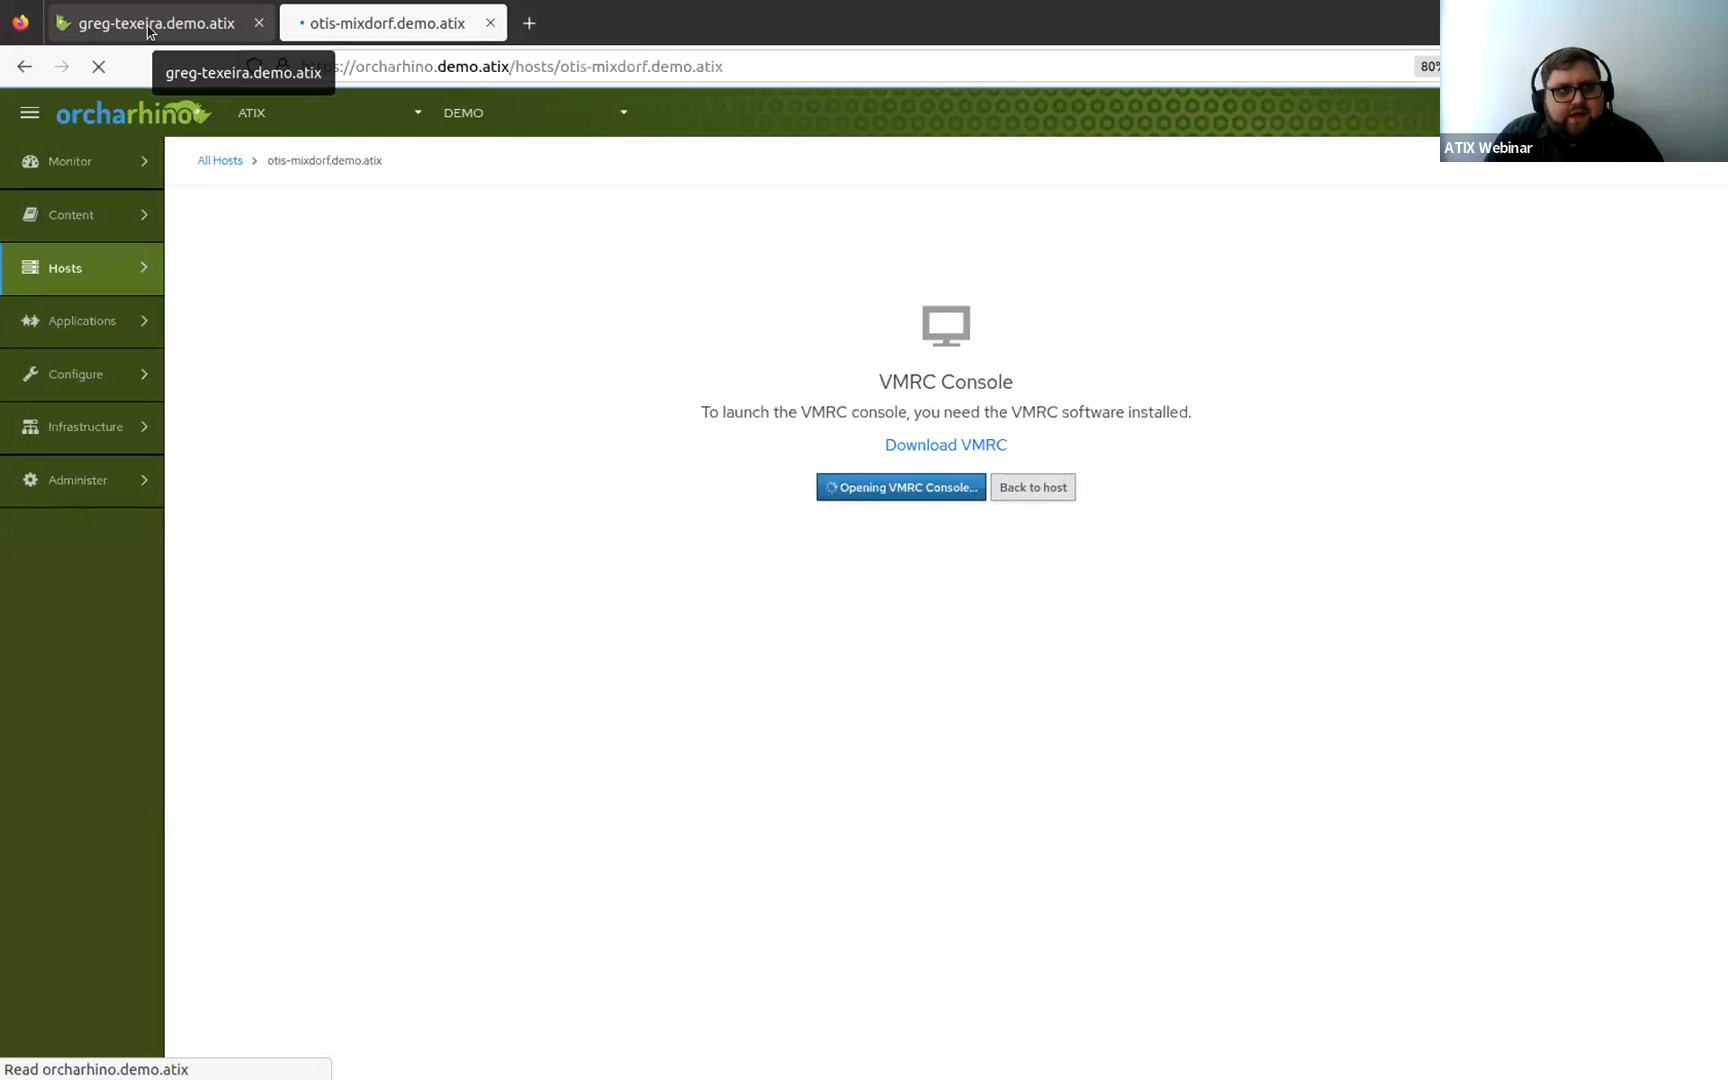
pyautogui.click(148, 25)
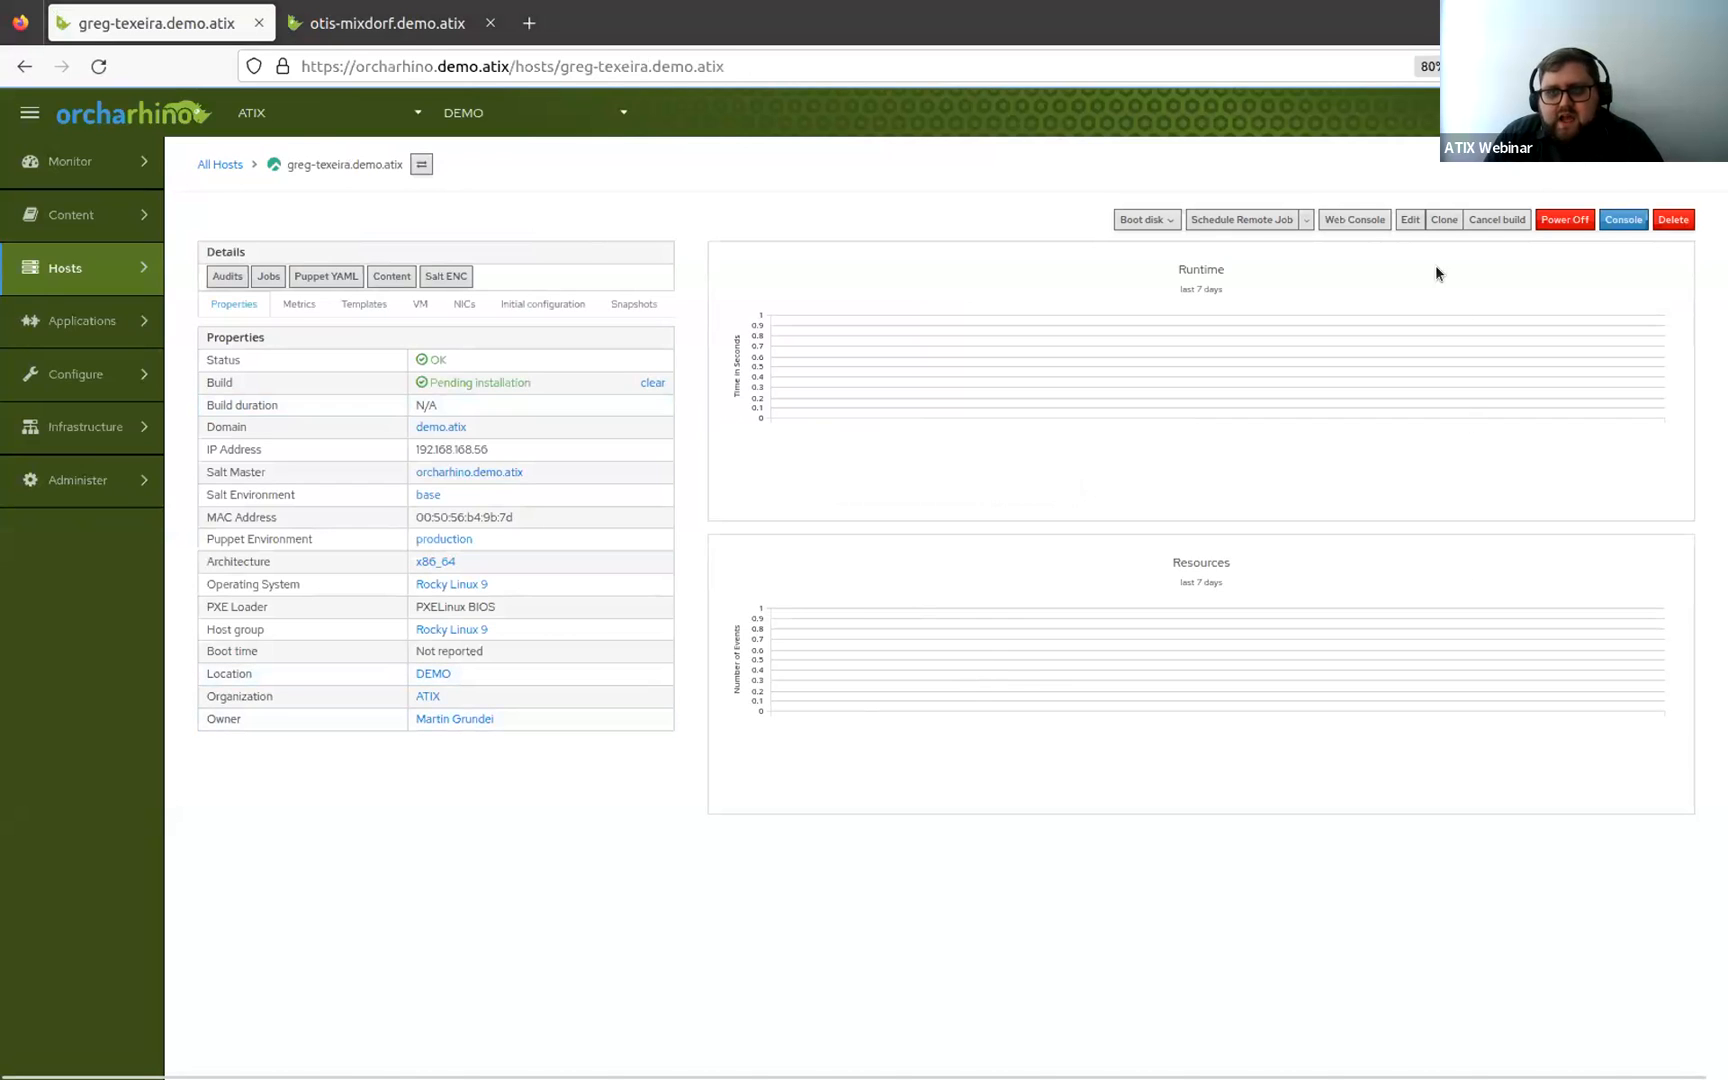
# Open the first host's edit form and review its Salt States and Ansible Roles tabs.
pyautogui.click(1410, 222)
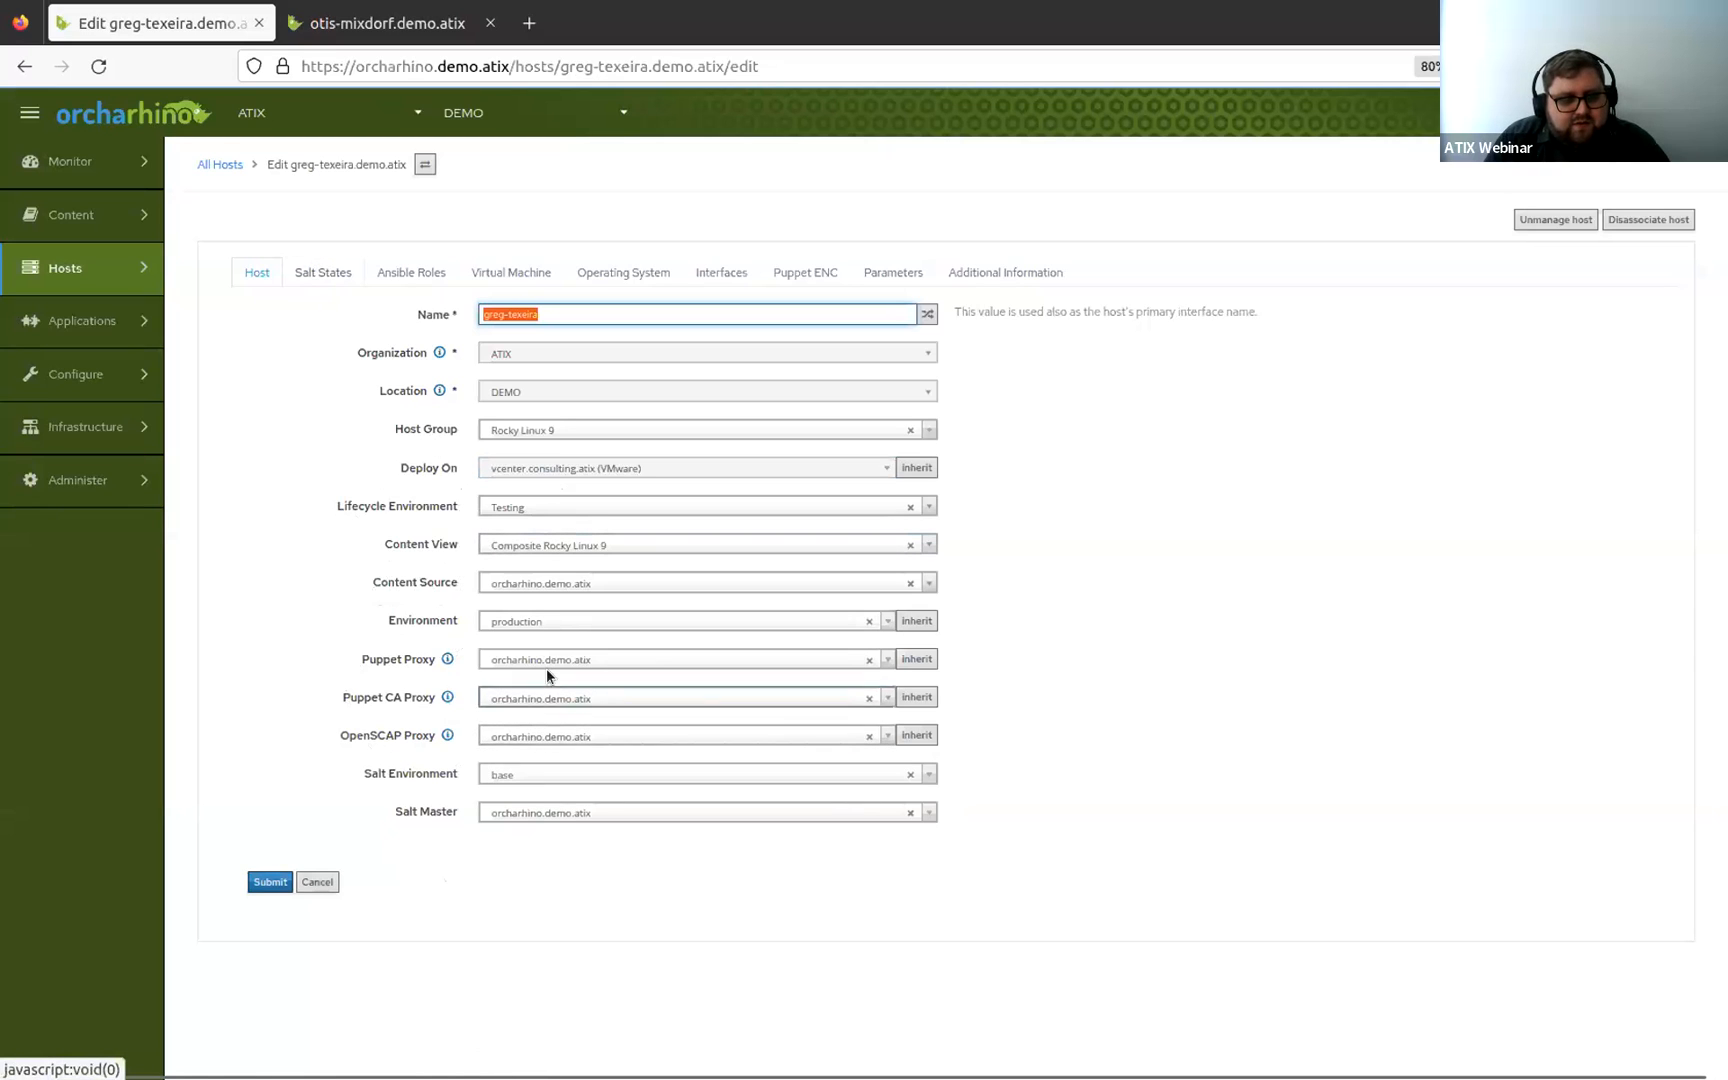
pyautogui.click(338, 272)
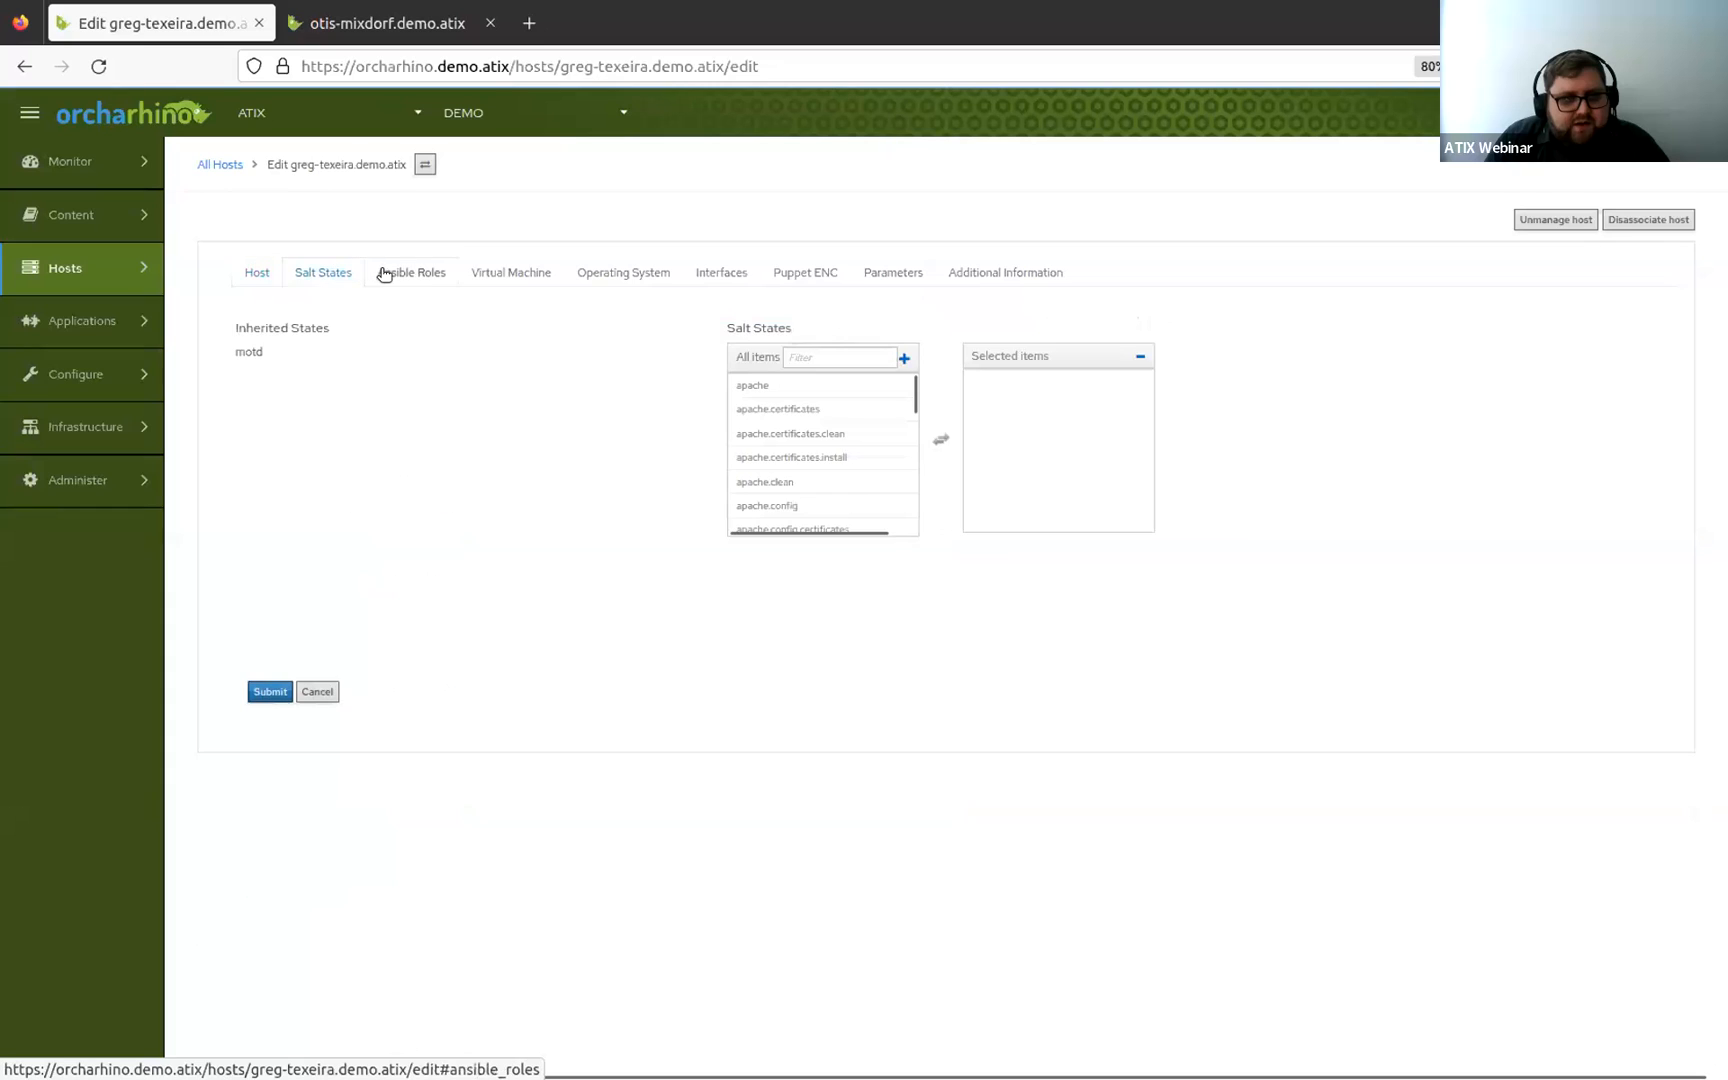
pyautogui.click(420, 274)
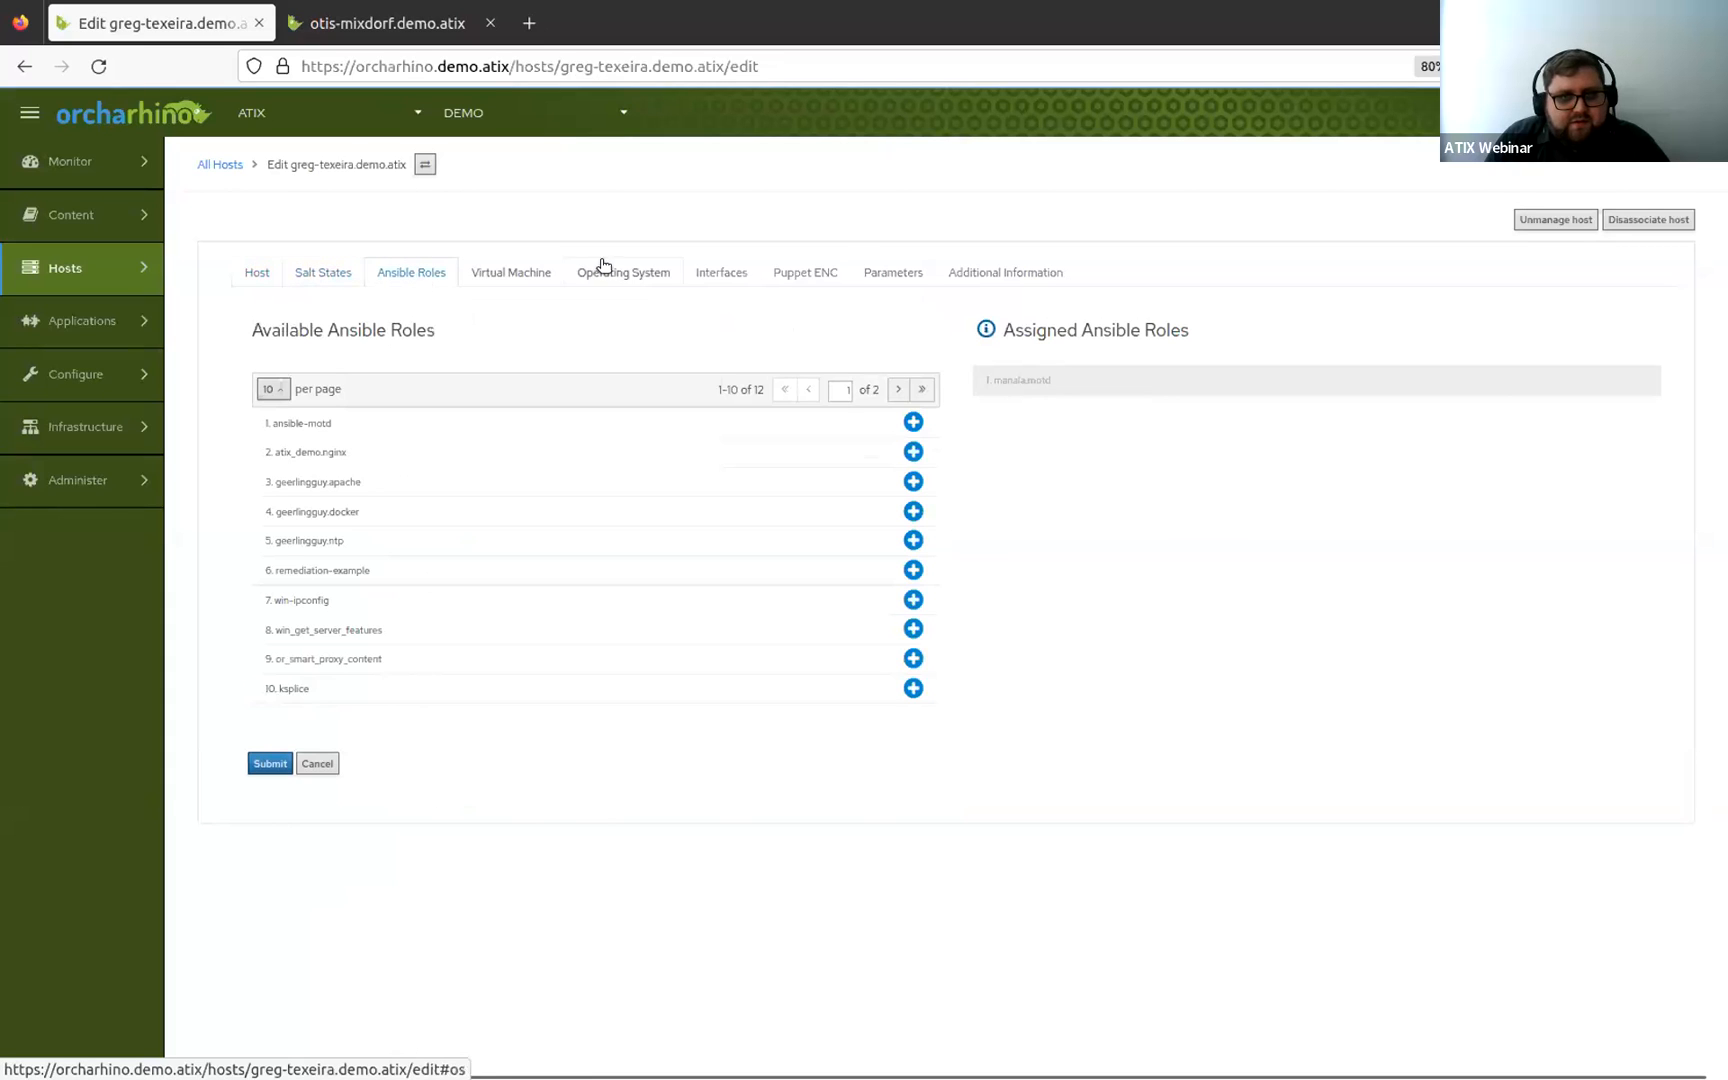
# Review the first host's Virtual Machine settings and then its Operating System tab in the edit form.
pyautogui.click(514, 262)
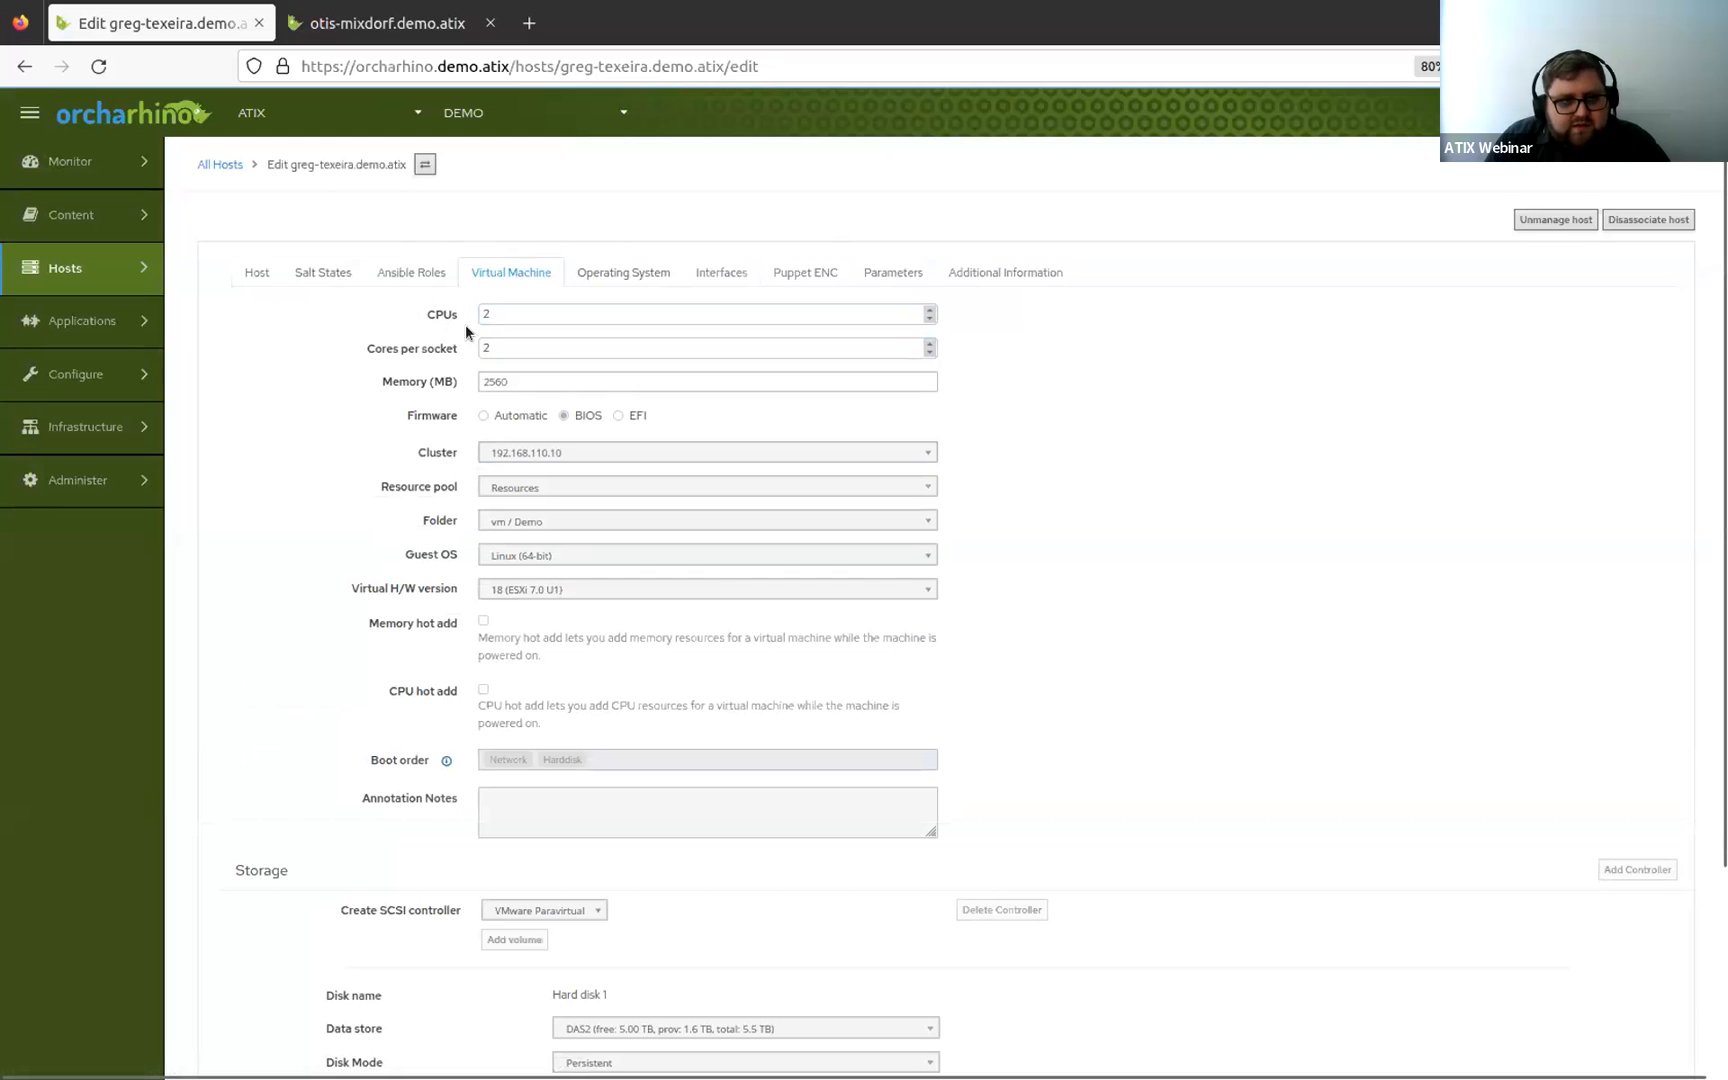
pyautogui.scroll(-2, 800, 700)
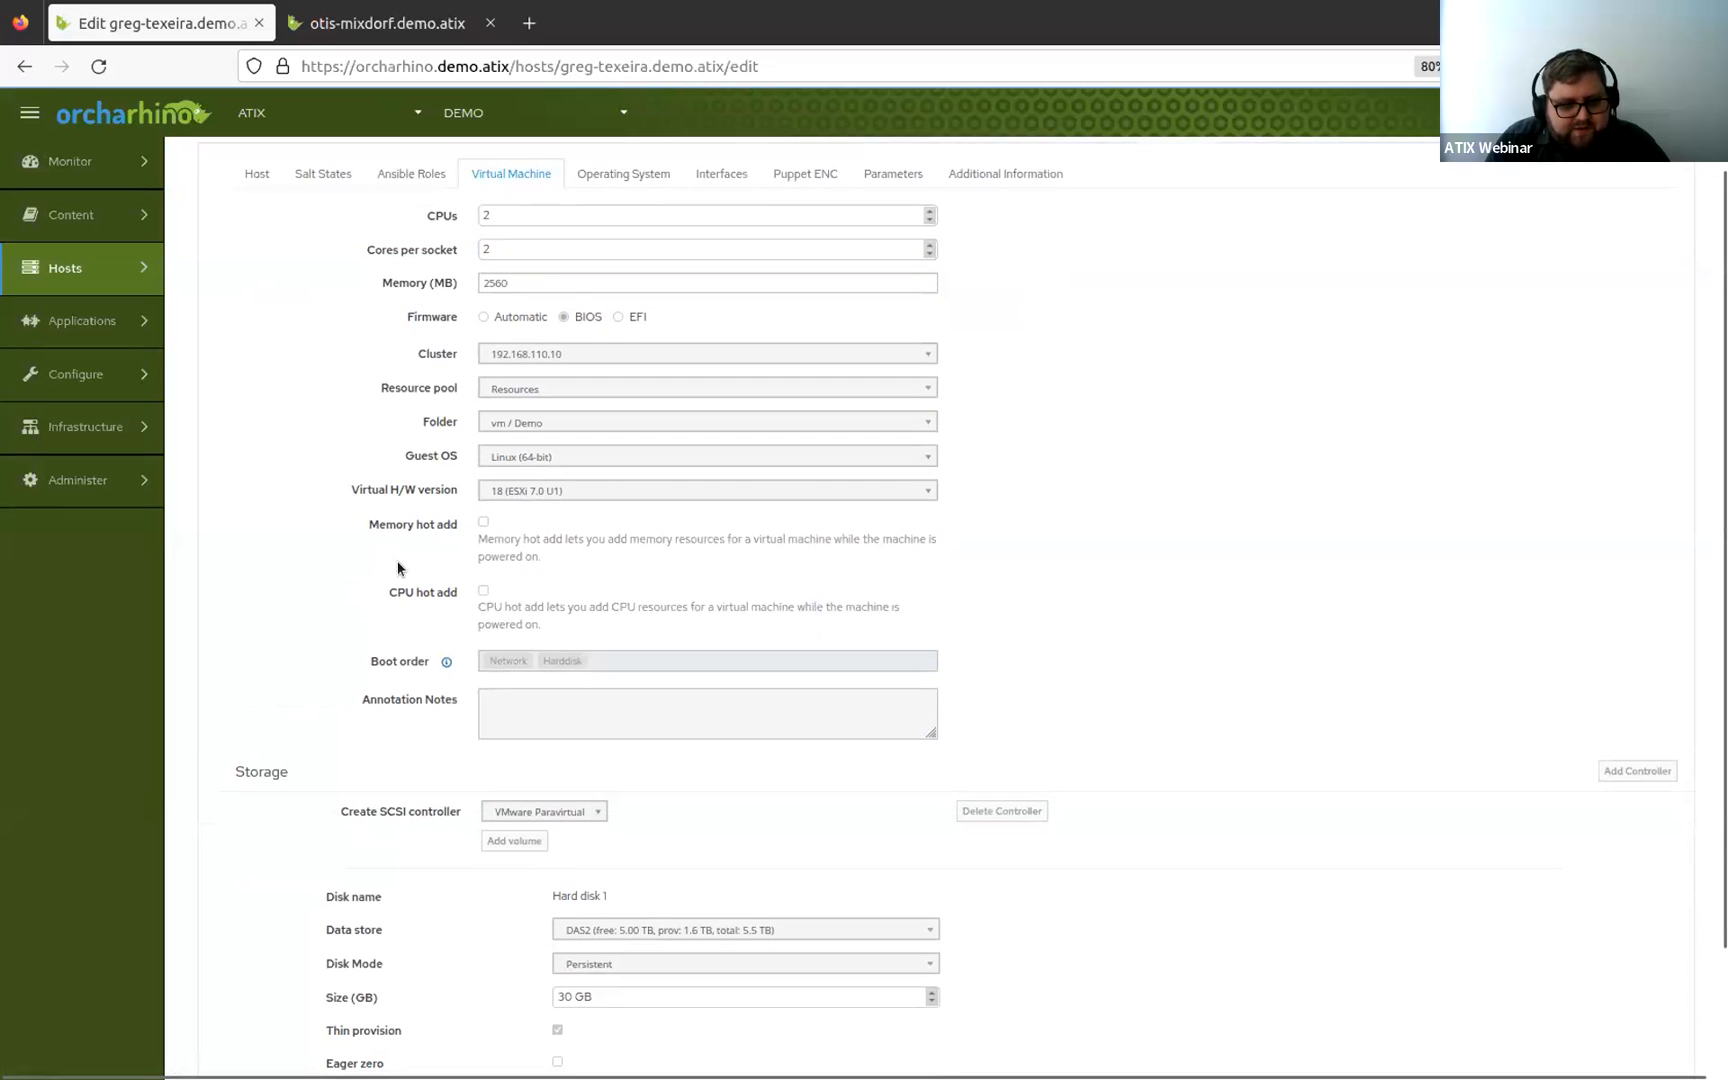
pyautogui.scroll(-3, 1223, 848)
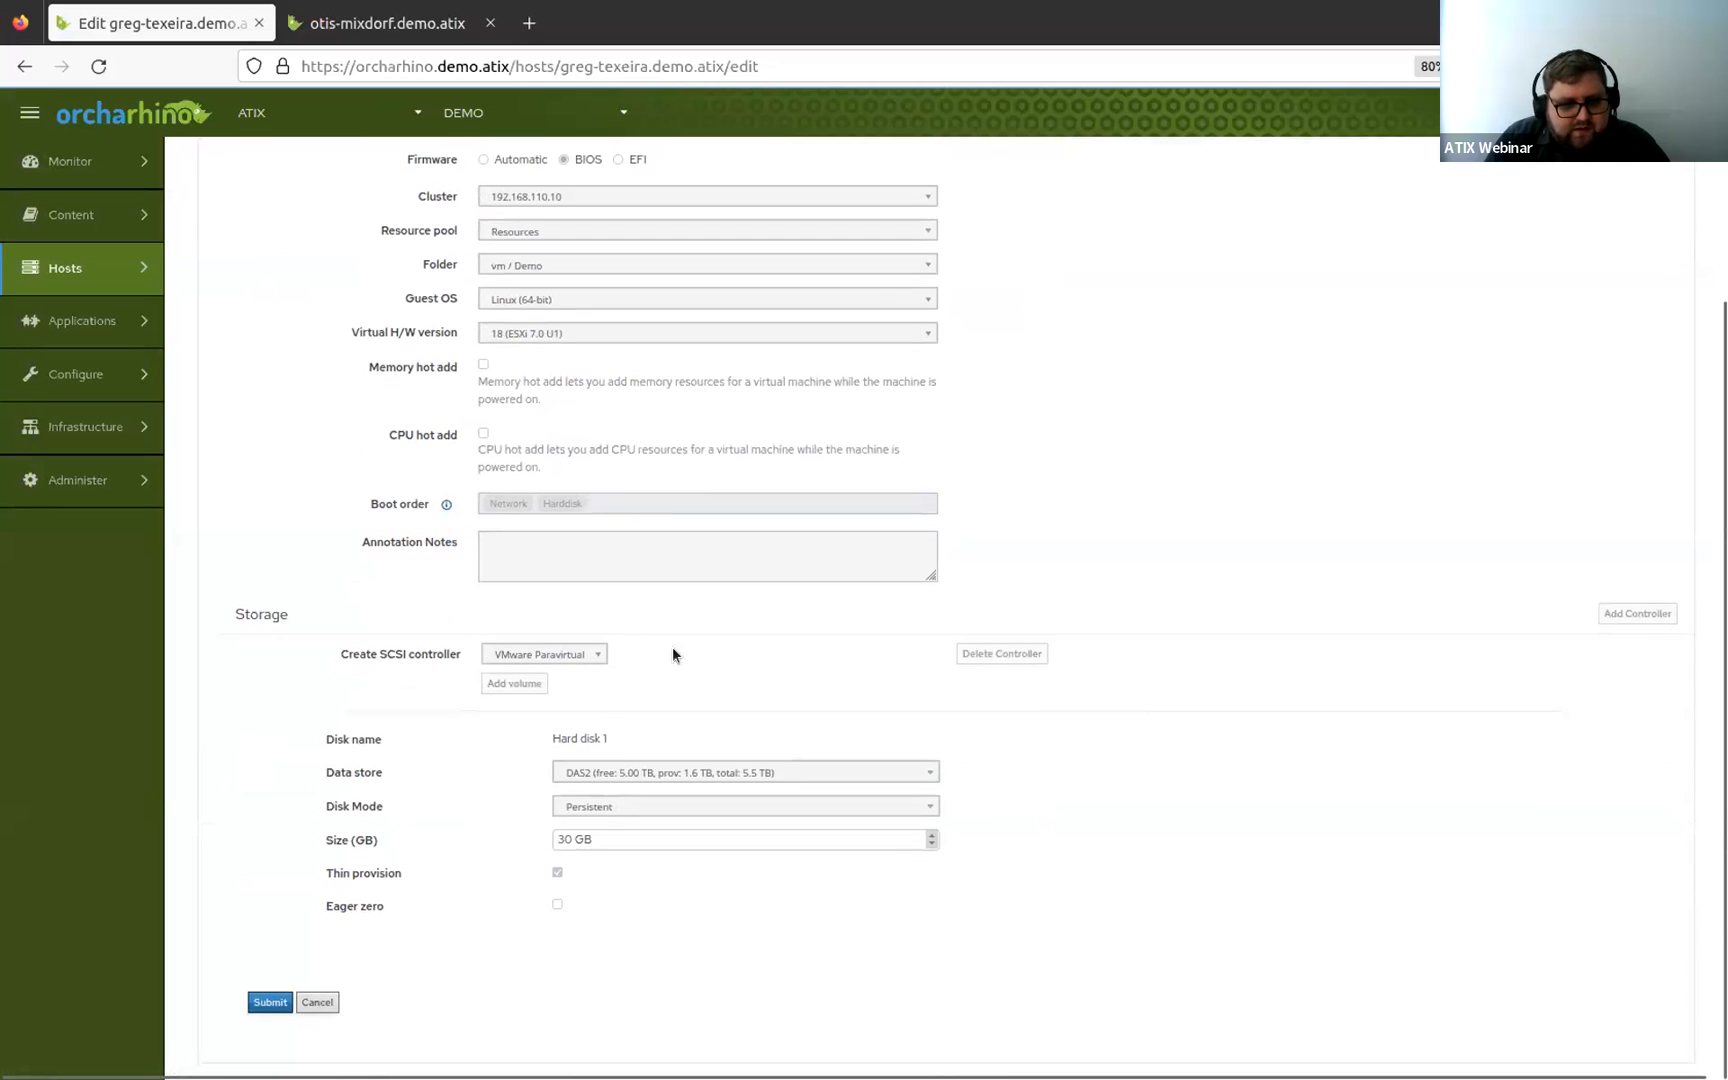
pyautogui.scroll(3, 1250, 525)
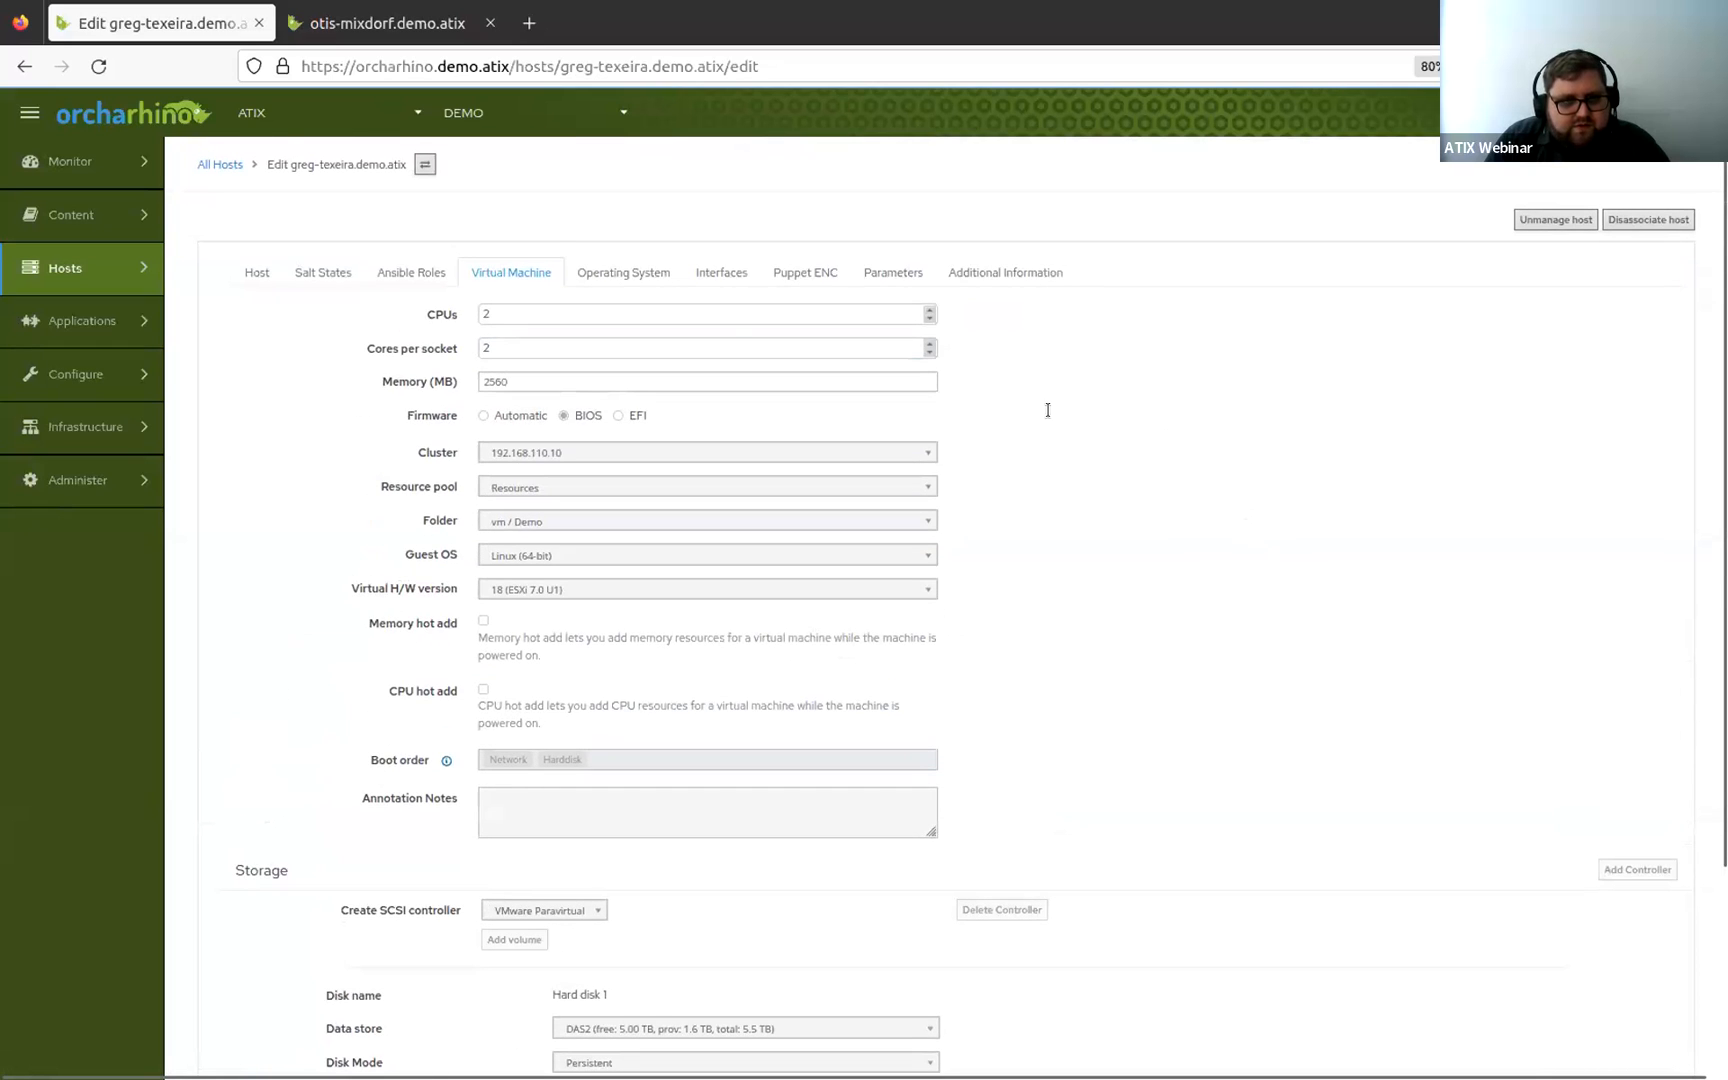
pyautogui.click(607, 273)
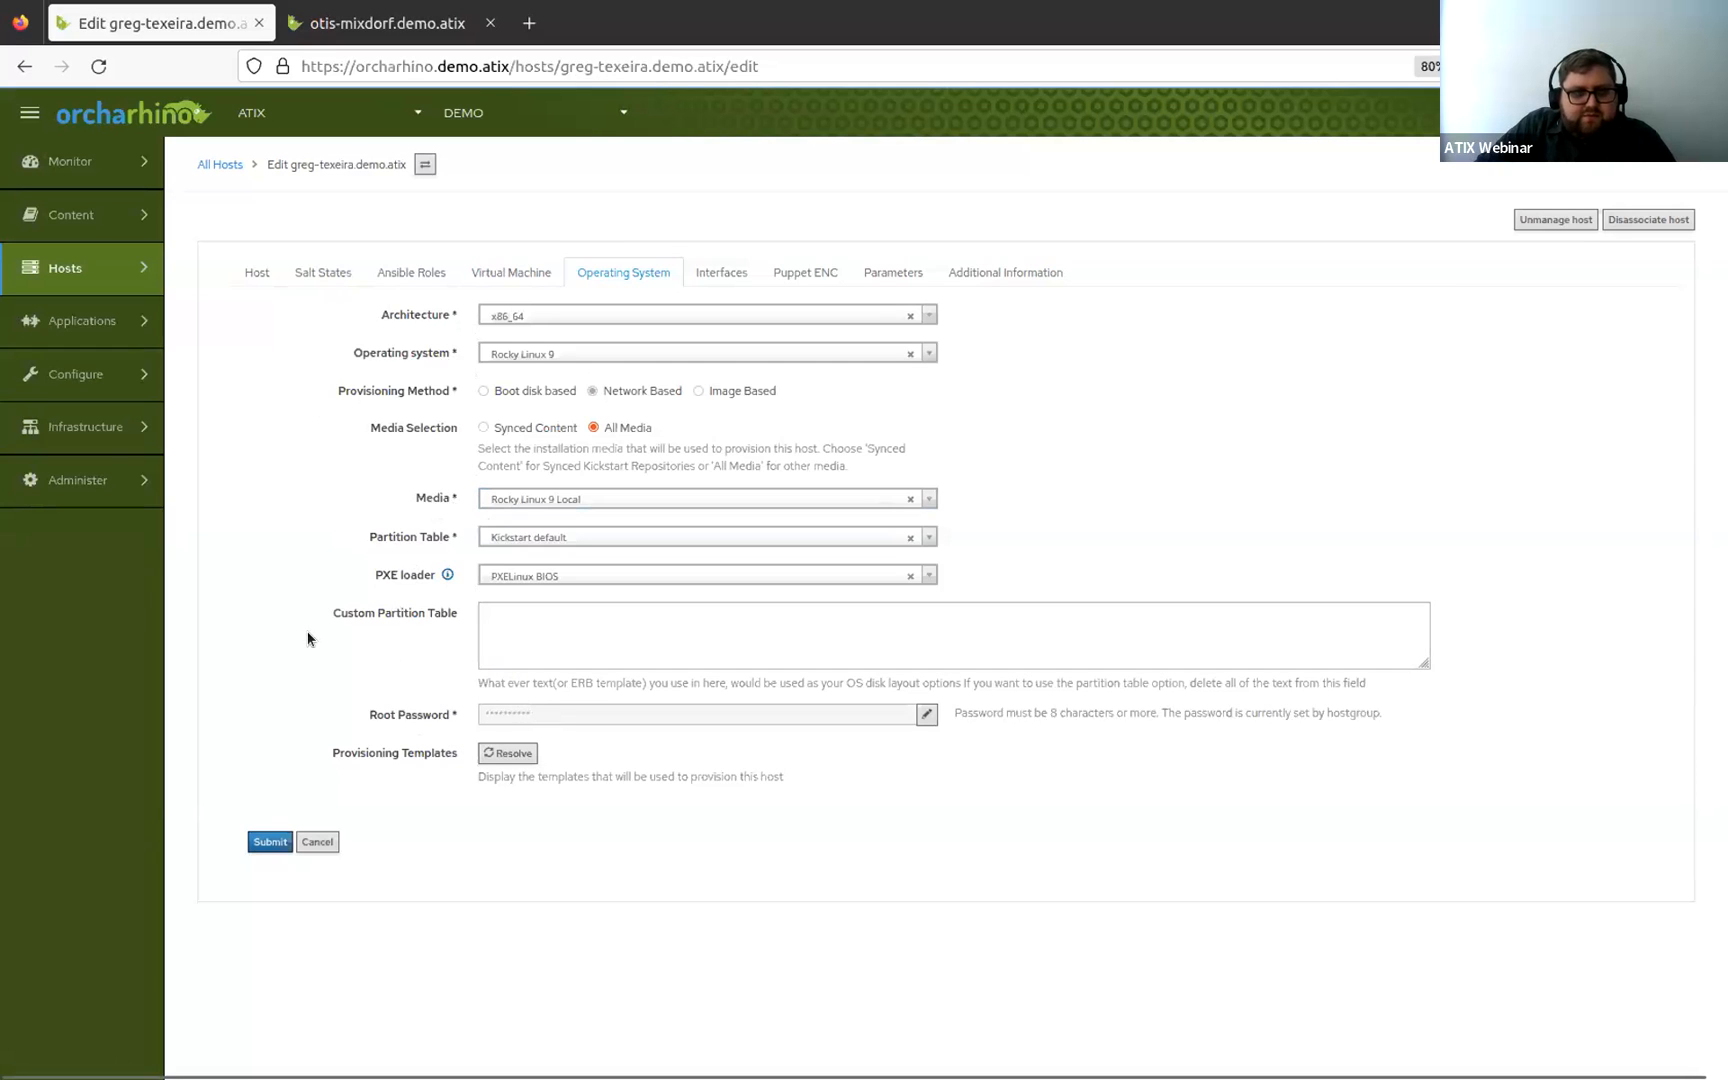
# Inspect the host's network interface in its edit dialog without changes, then review the Parameters and Additional Information tabs.
pyautogui.click(704, 268)
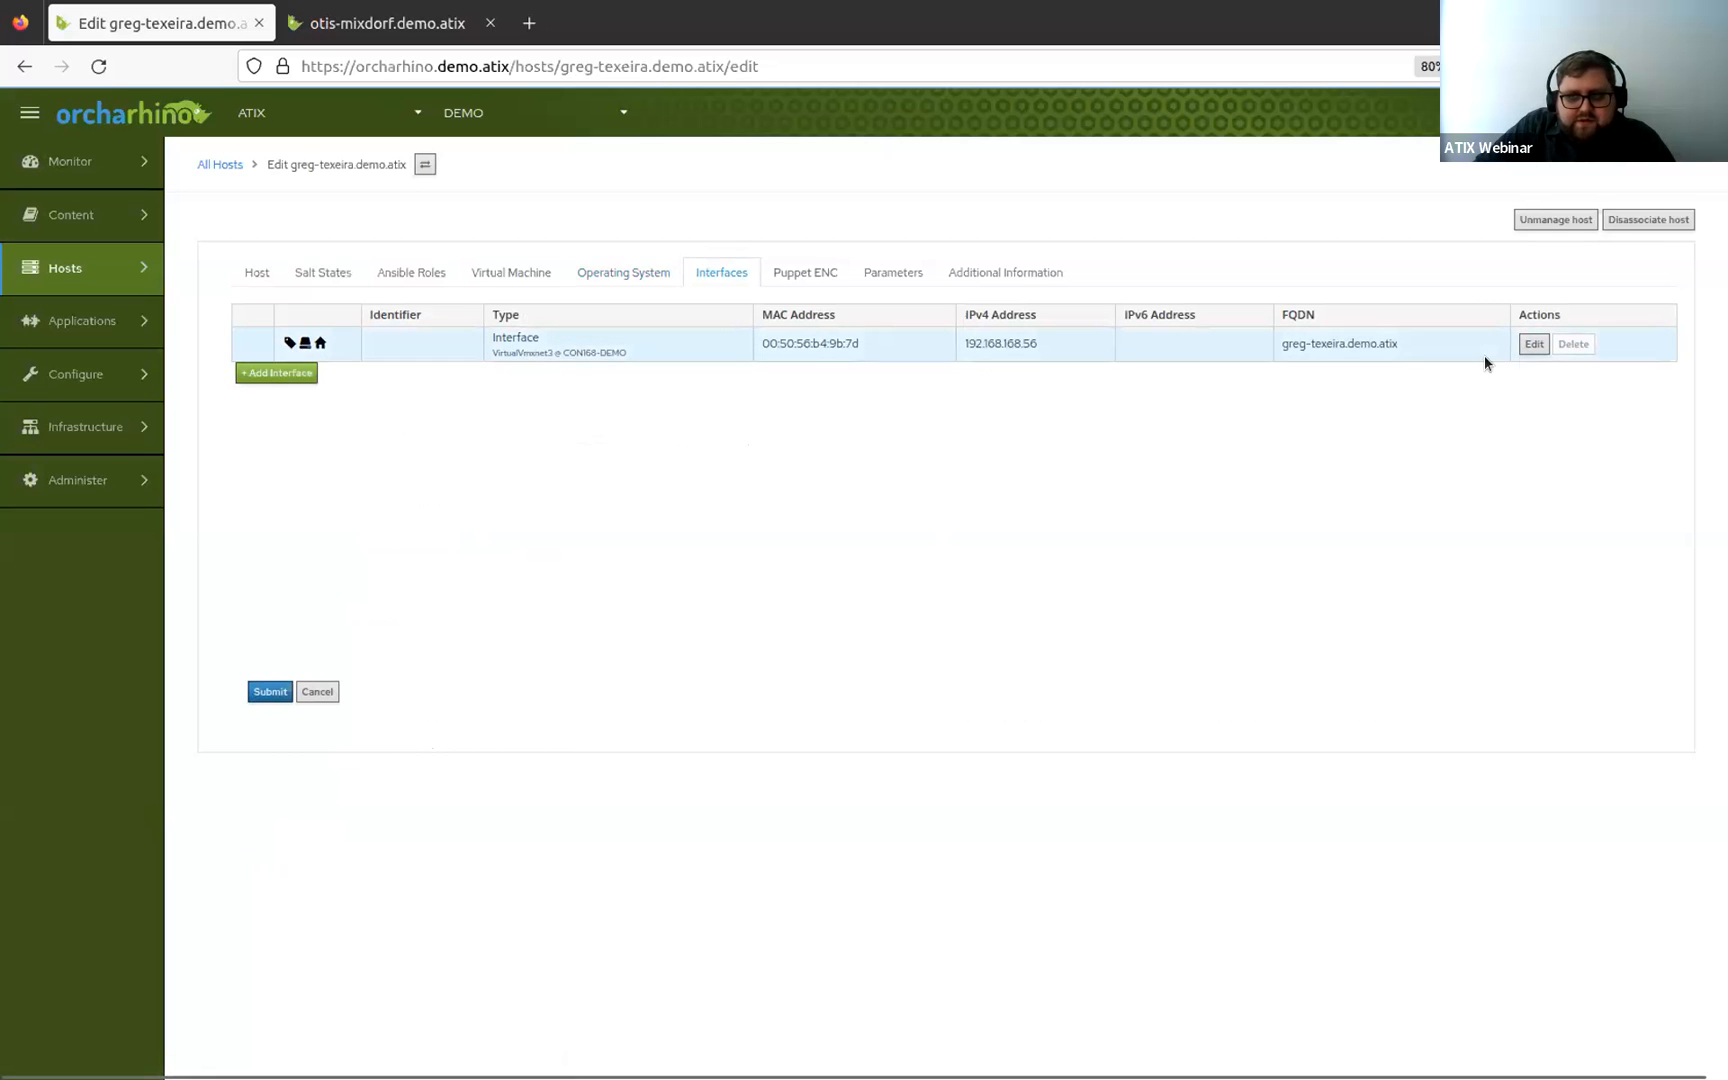
pyautogui.click(1530, 344)
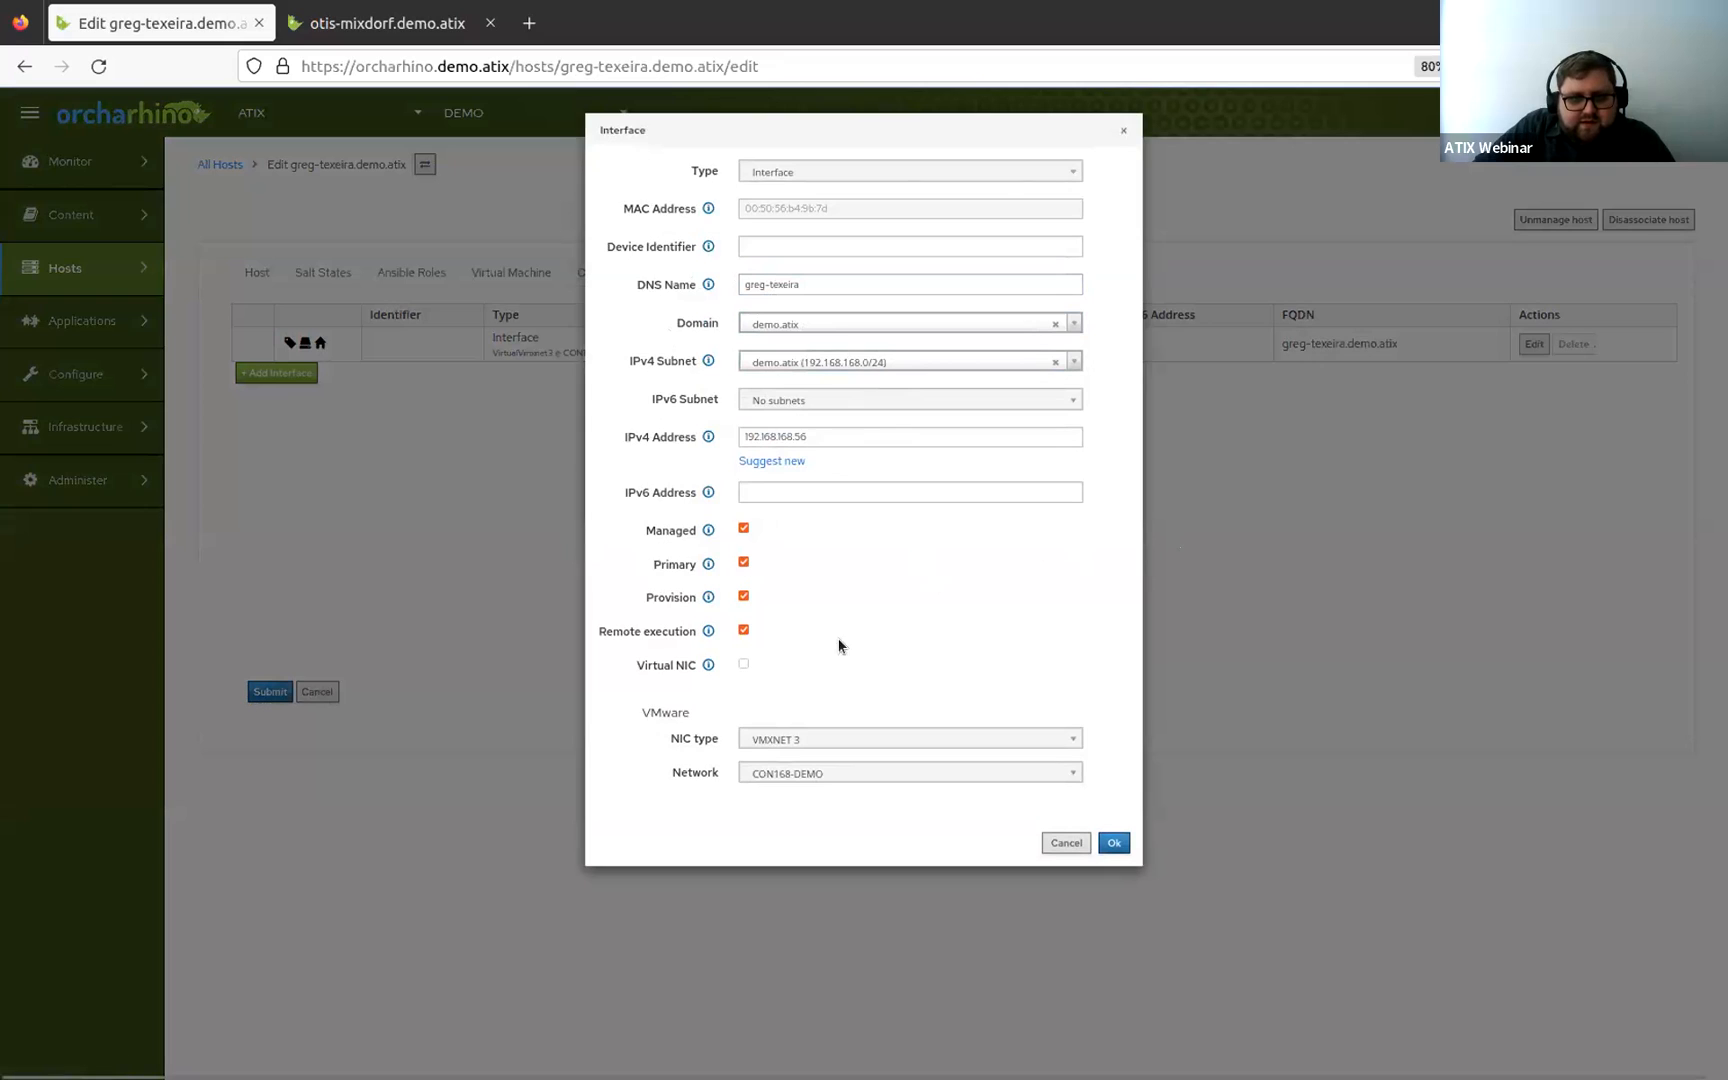
pyautogui.click(851, 440)
pyautogui.click(1052, 840)
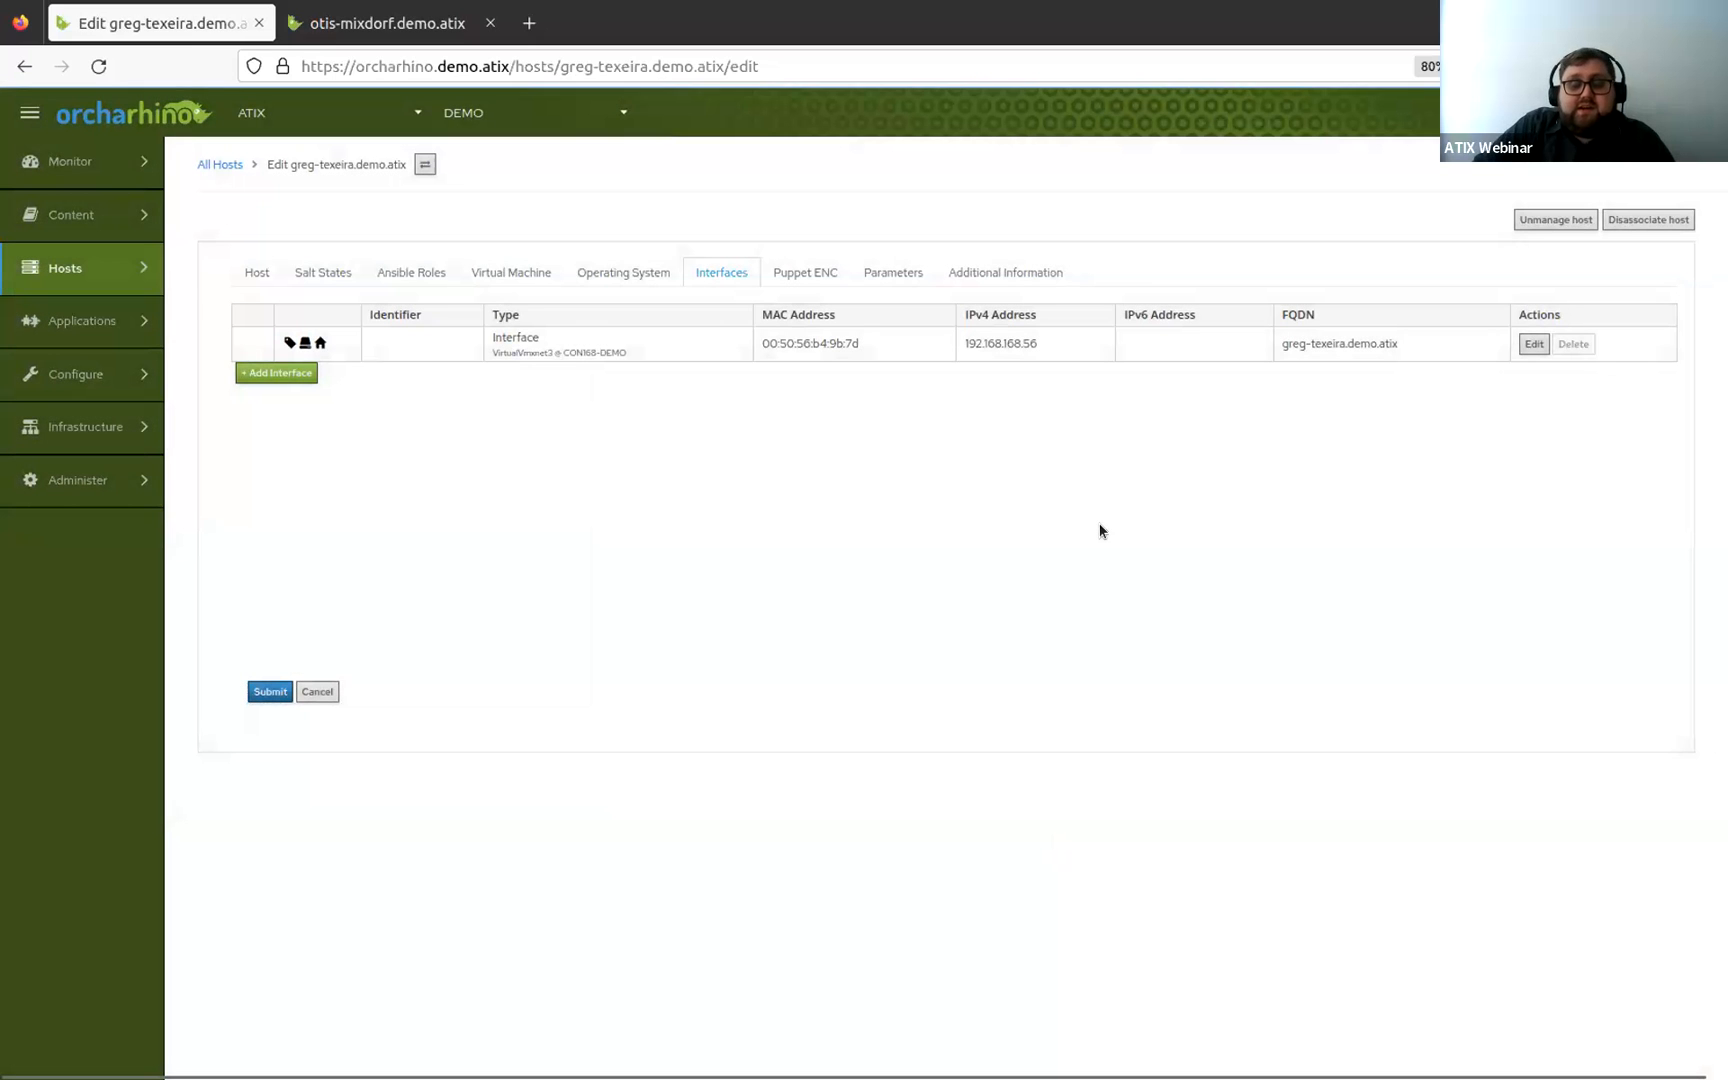
pyautogui.click(880, 276)
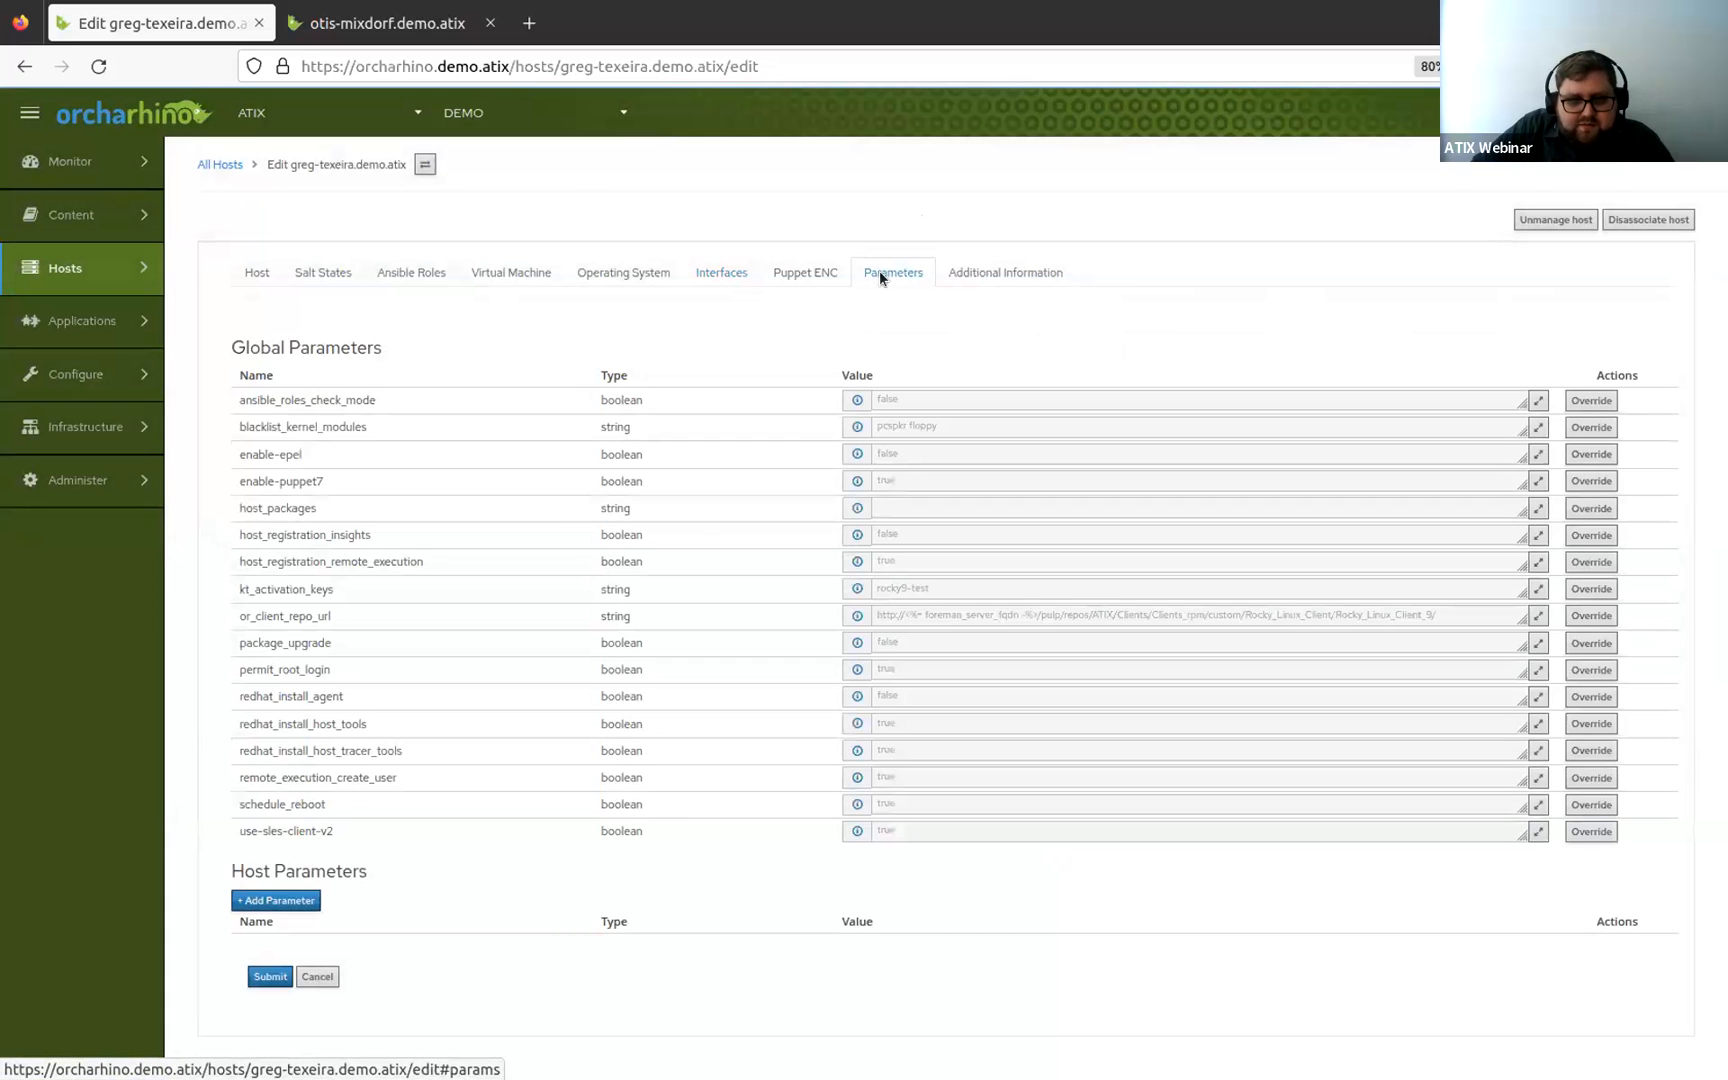
pyautogui.click(1010, 282)
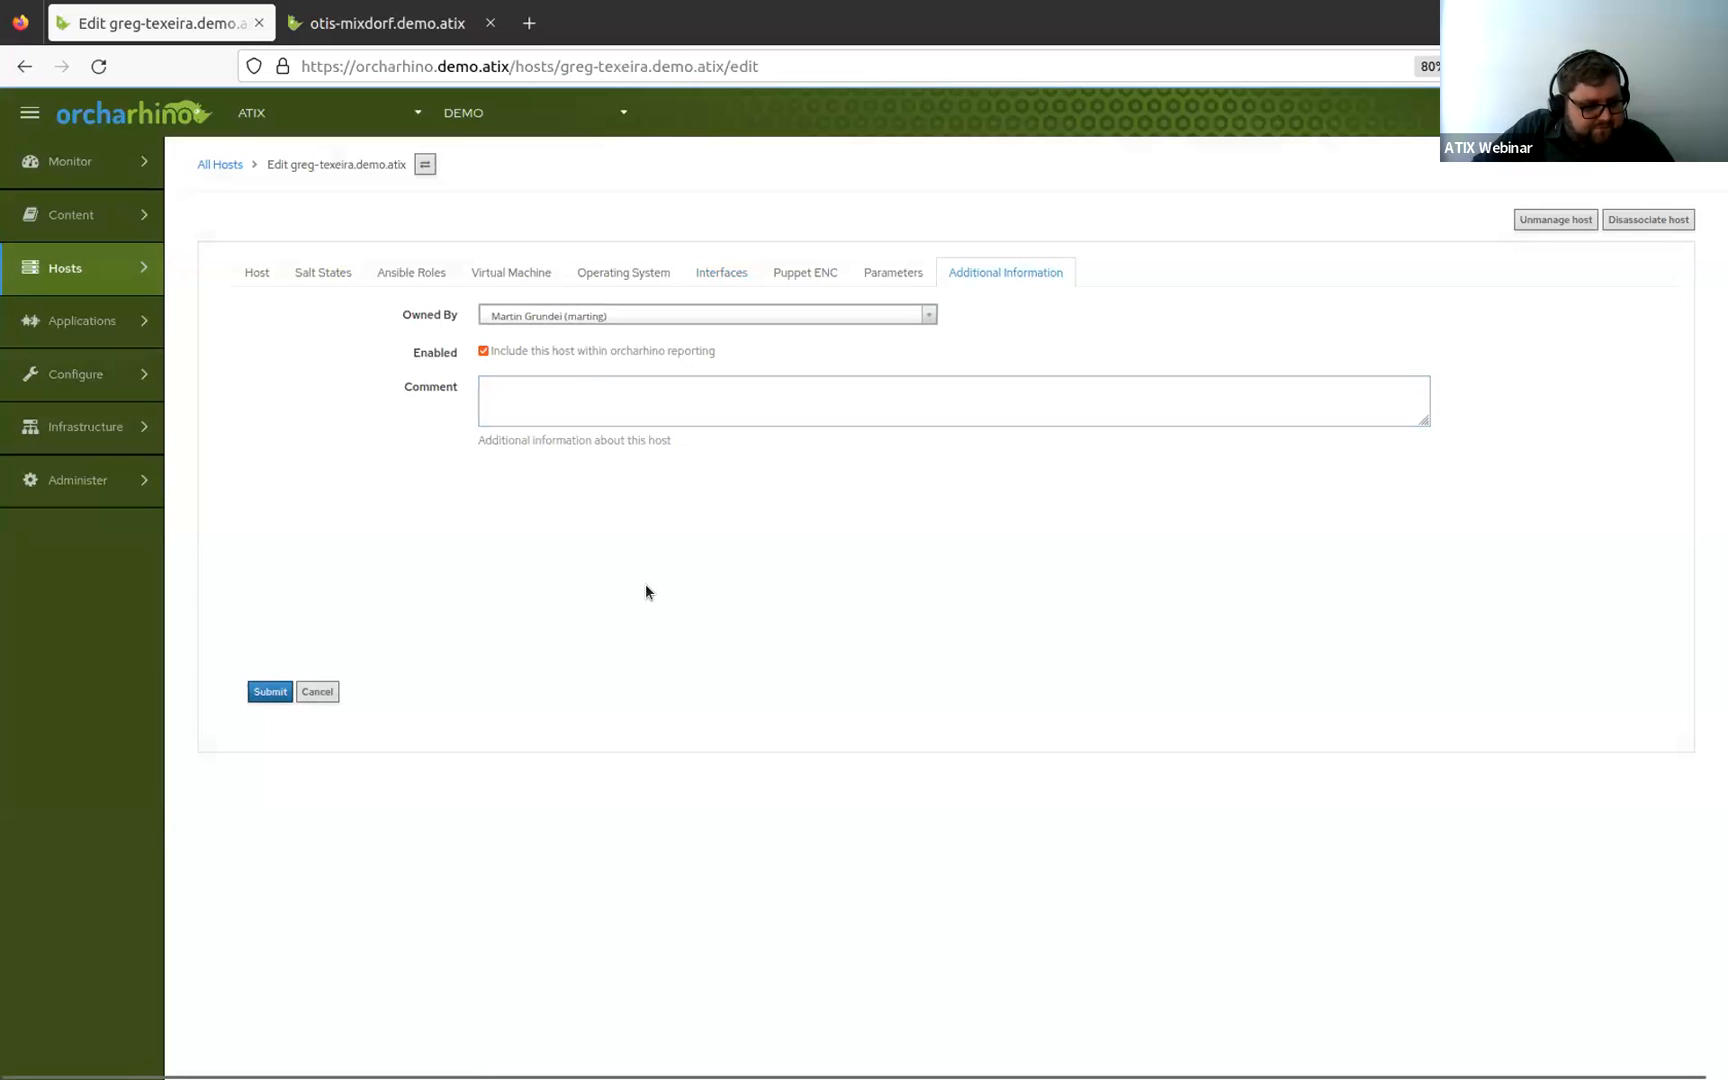
# Open the Monitor dashboard in a new tab, move that tab to the end, and view the host configuration overview.
pyautogui.moveTo(130, 422)
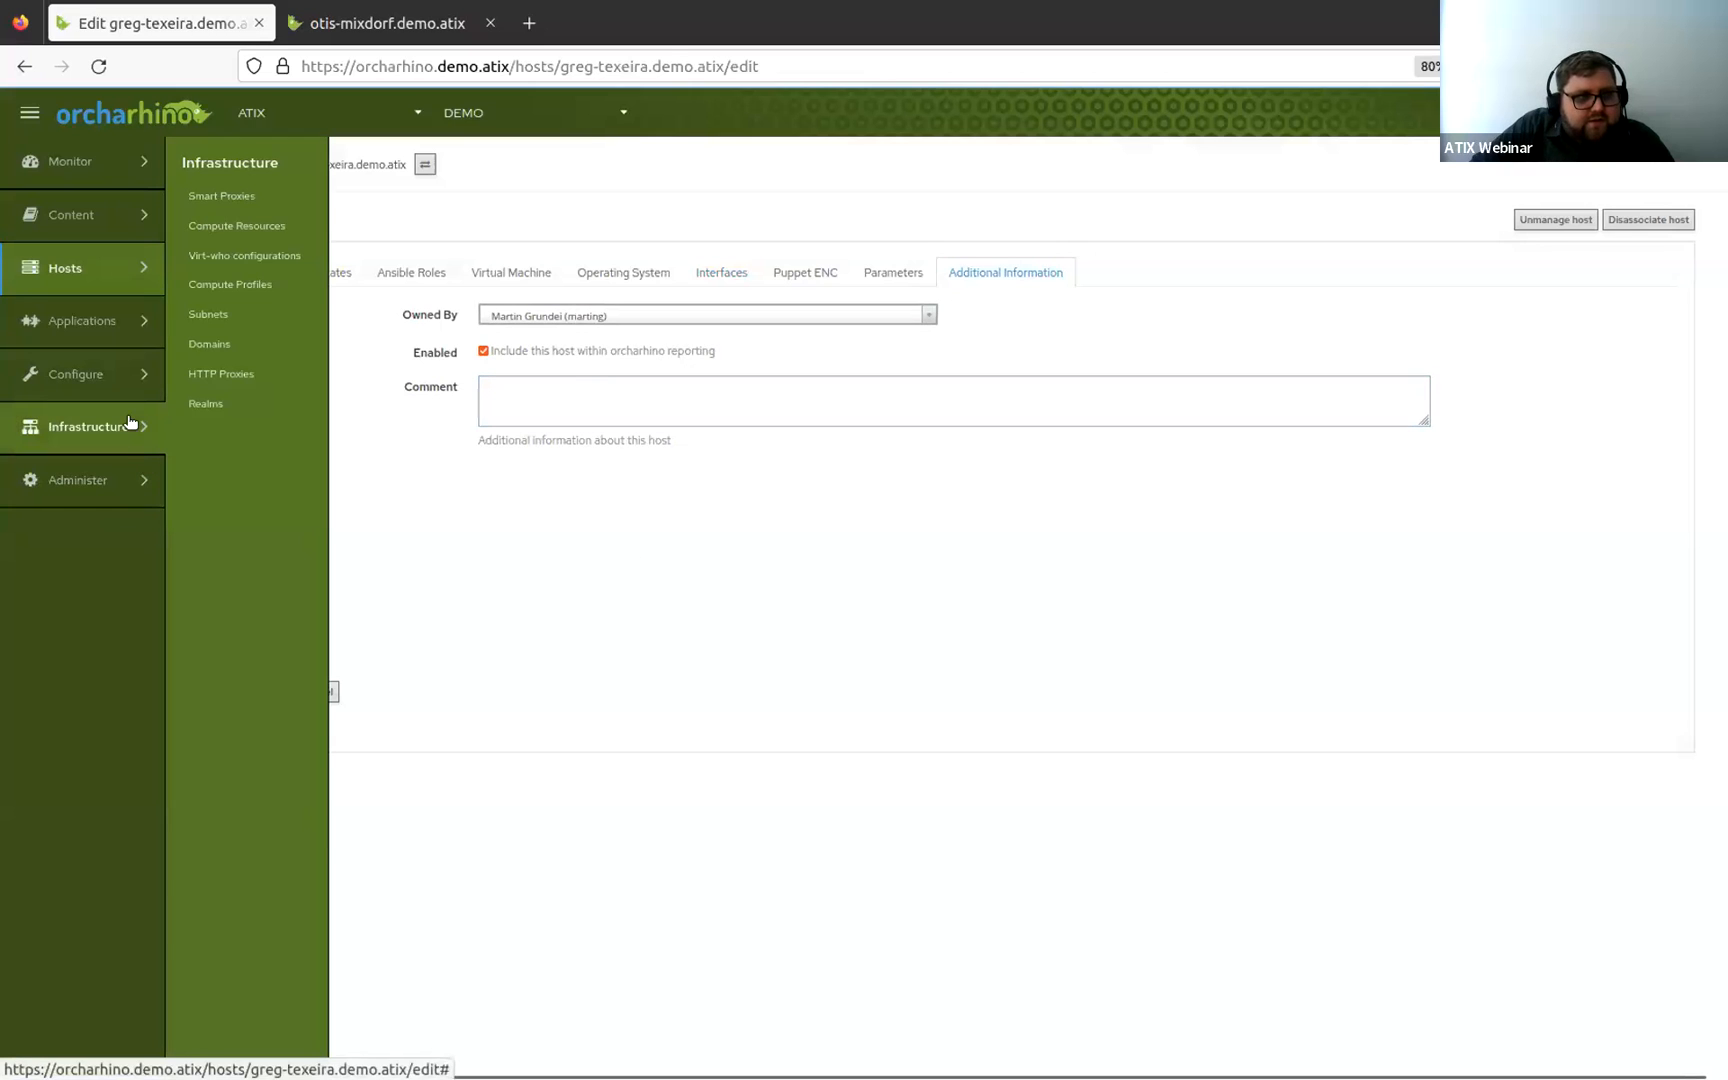
pyautogui.moveTo(86, 163)
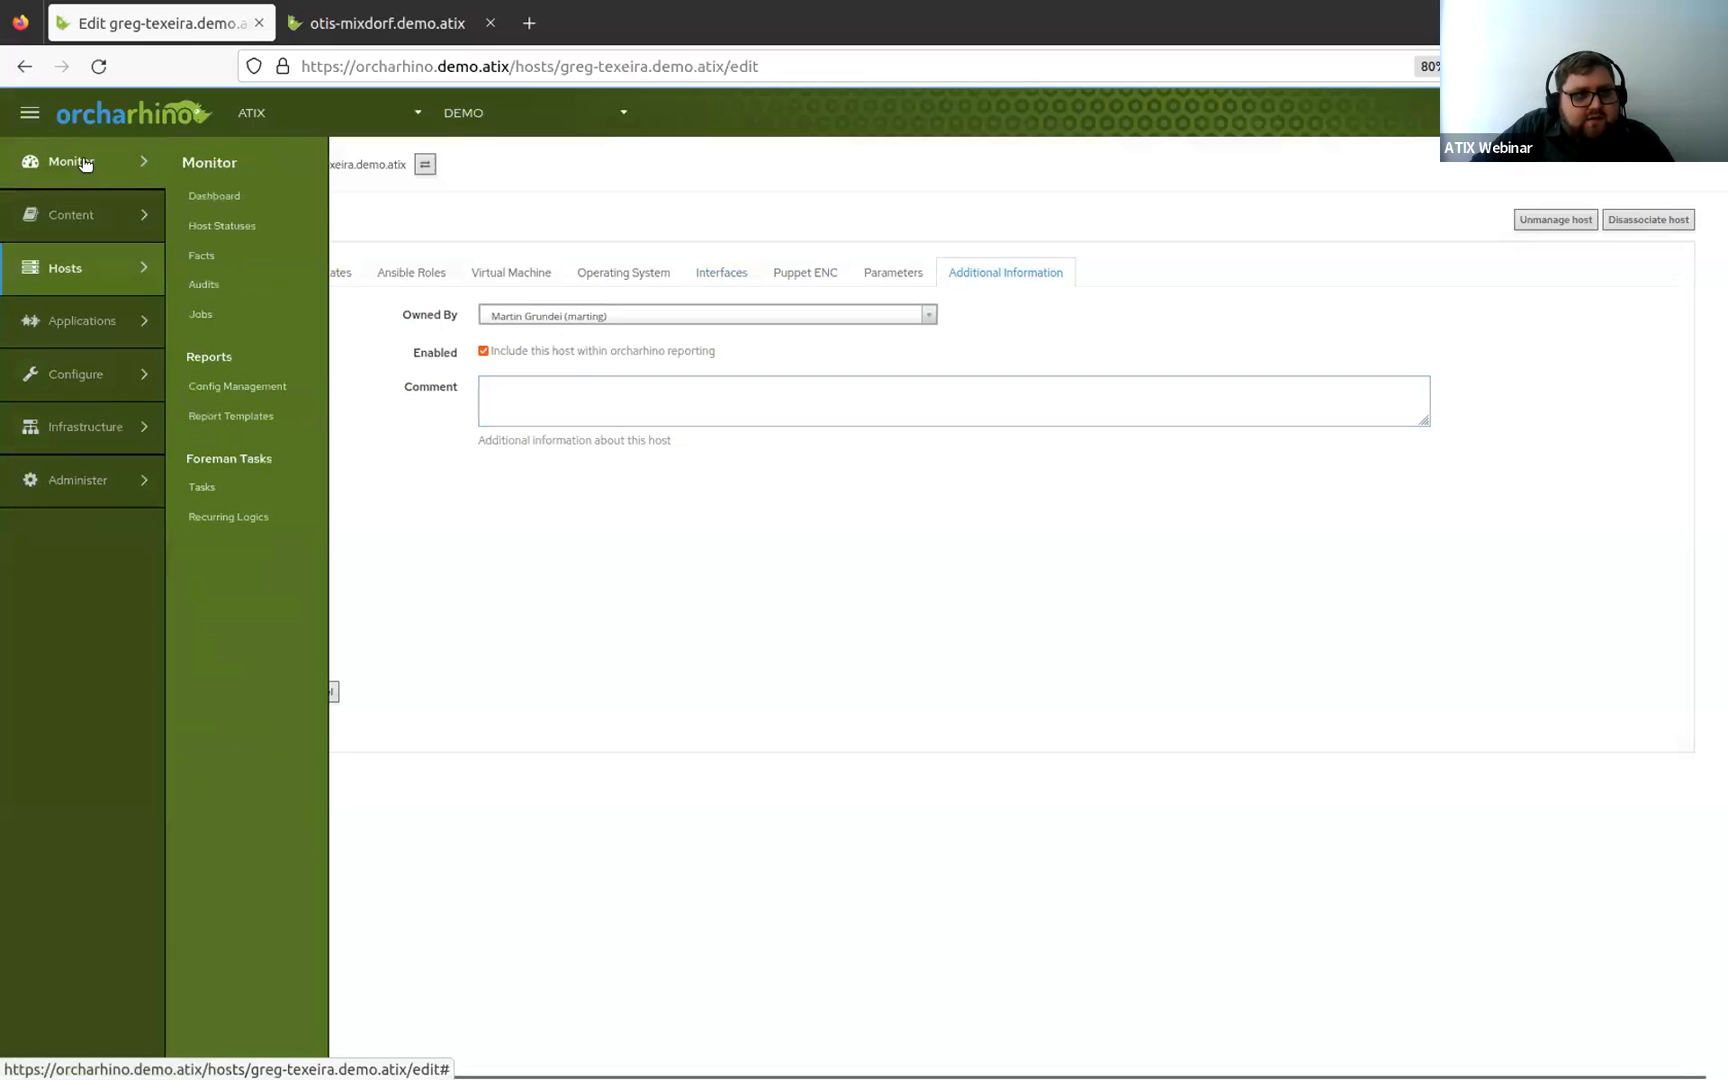
pyautogui.middleClick(222, 195)
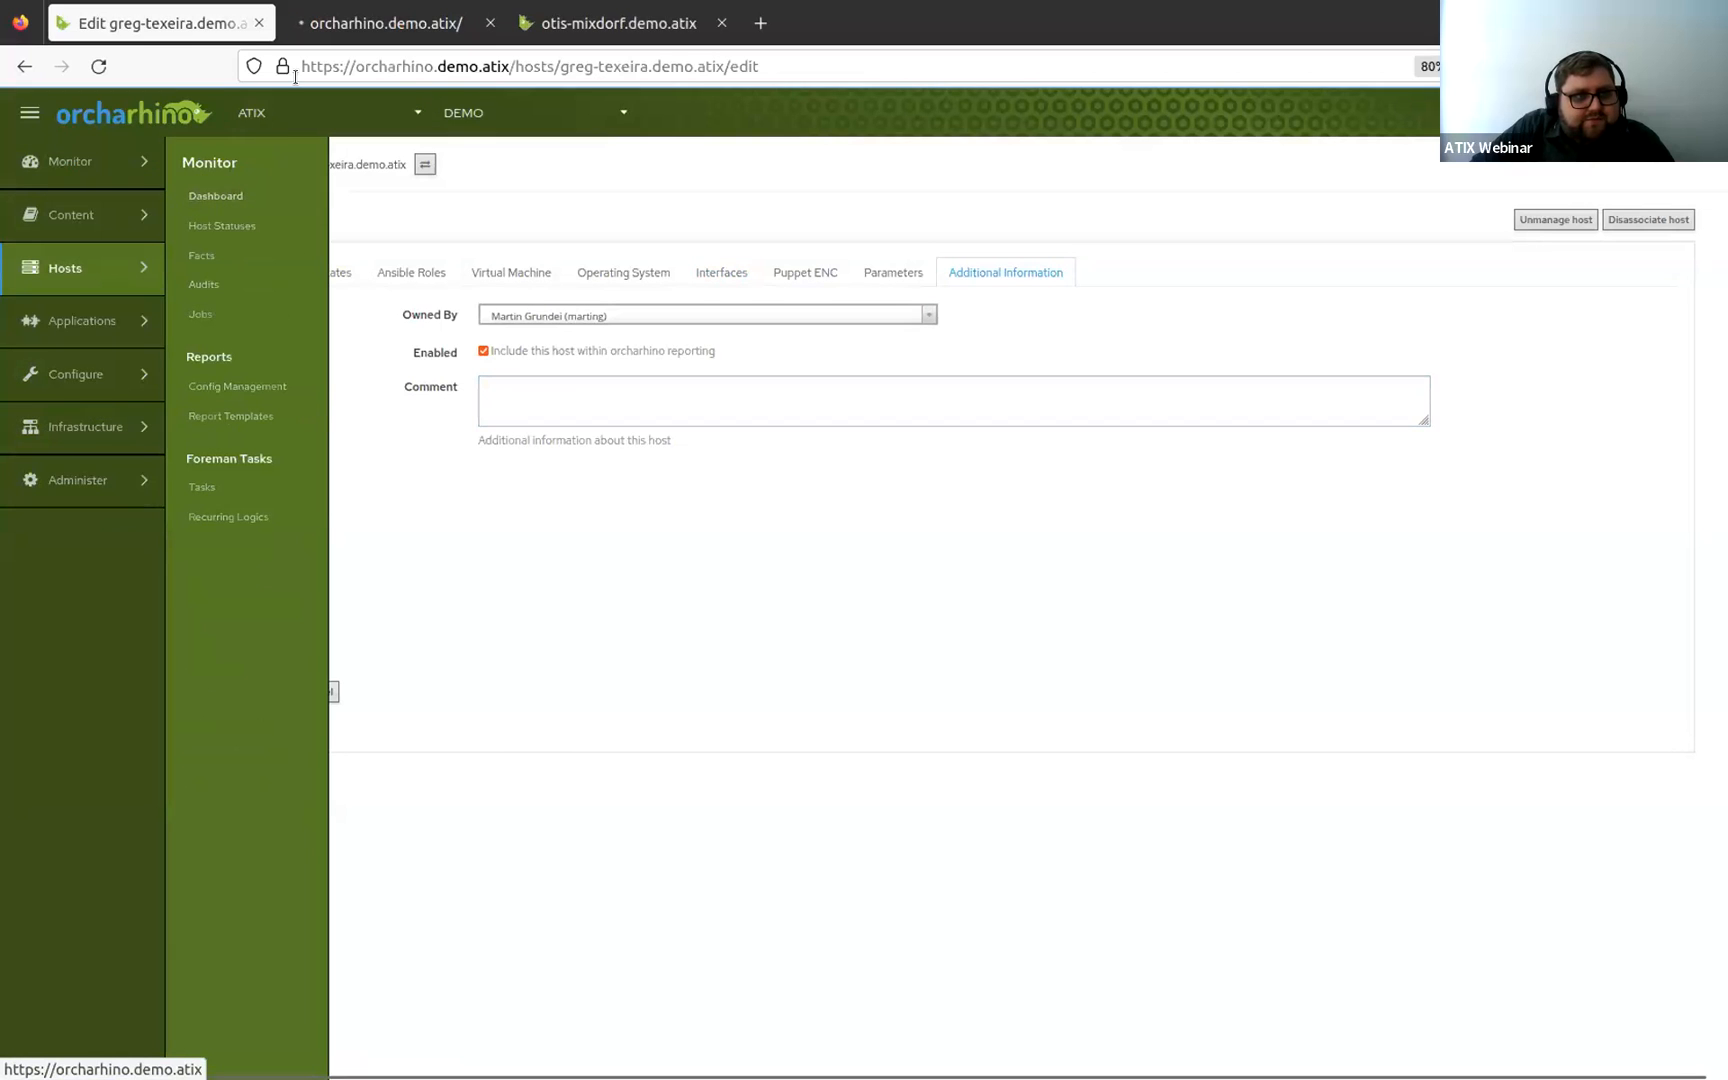
pyautogui.click(386, 23)
pyautogui.moveTo(386, 23); pyautogui.dragTo(580, 13)
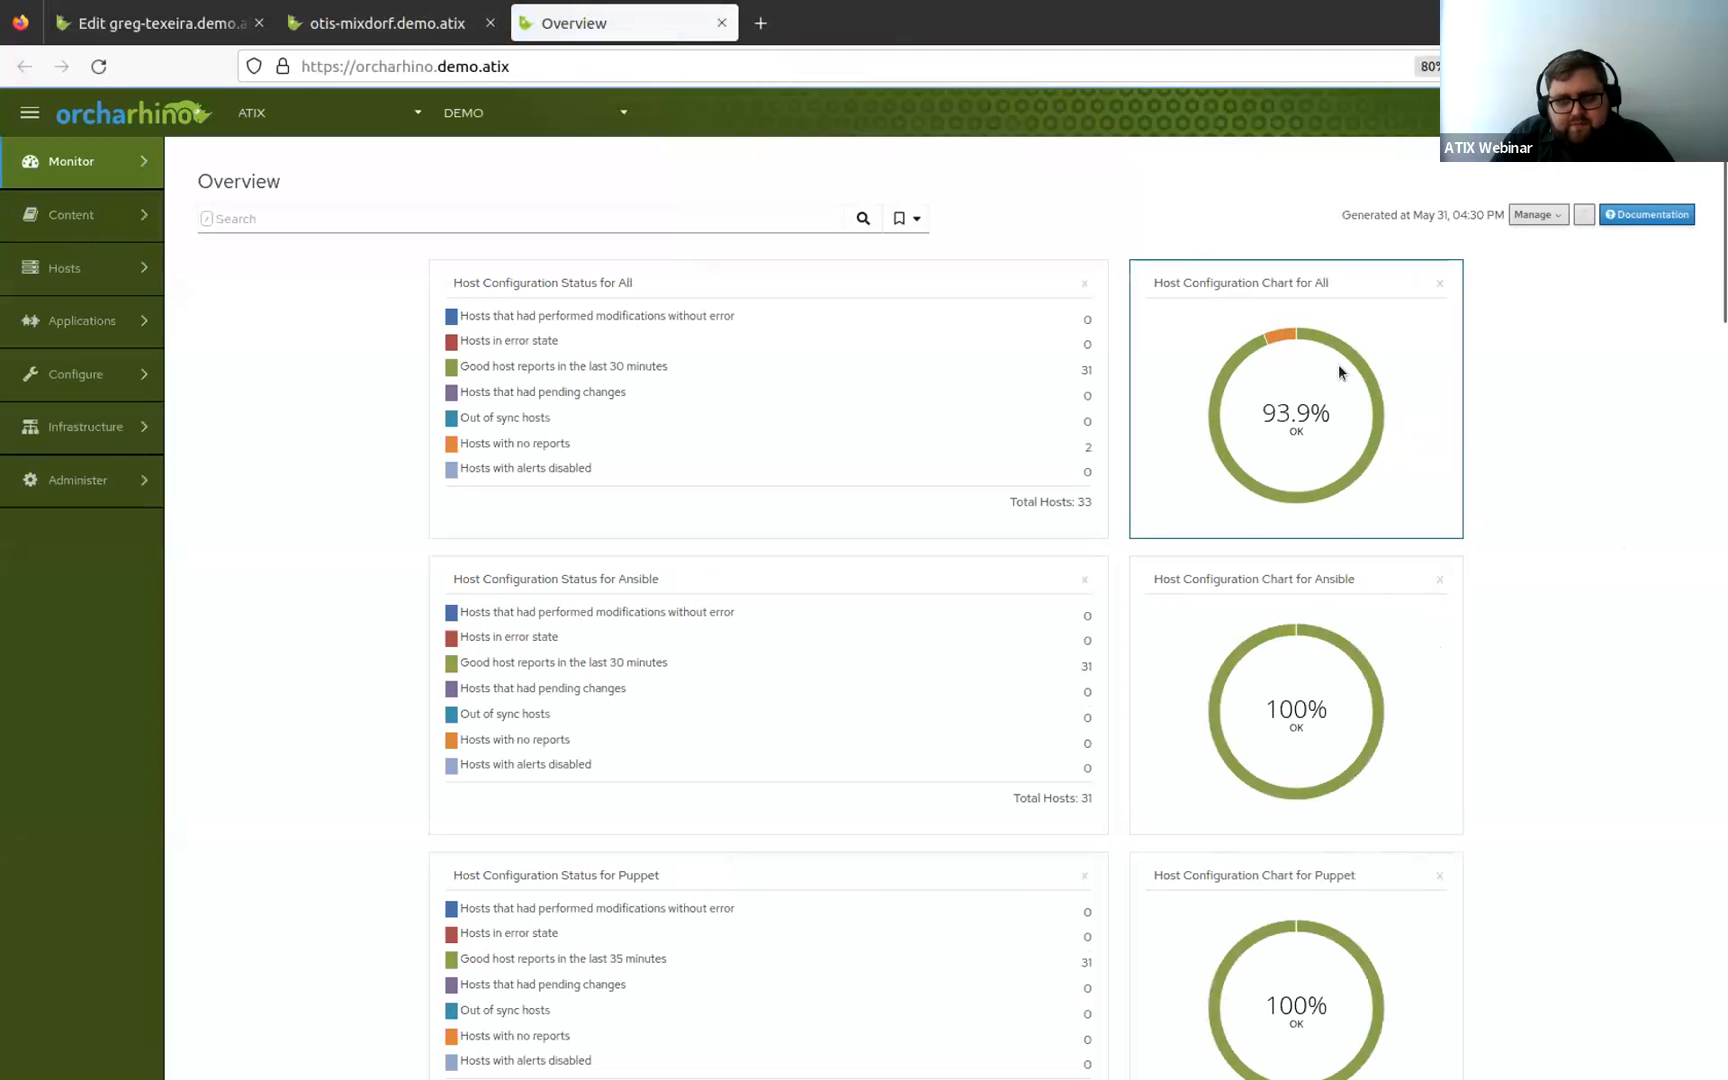
pyautogui.moveTo(1277, 333)
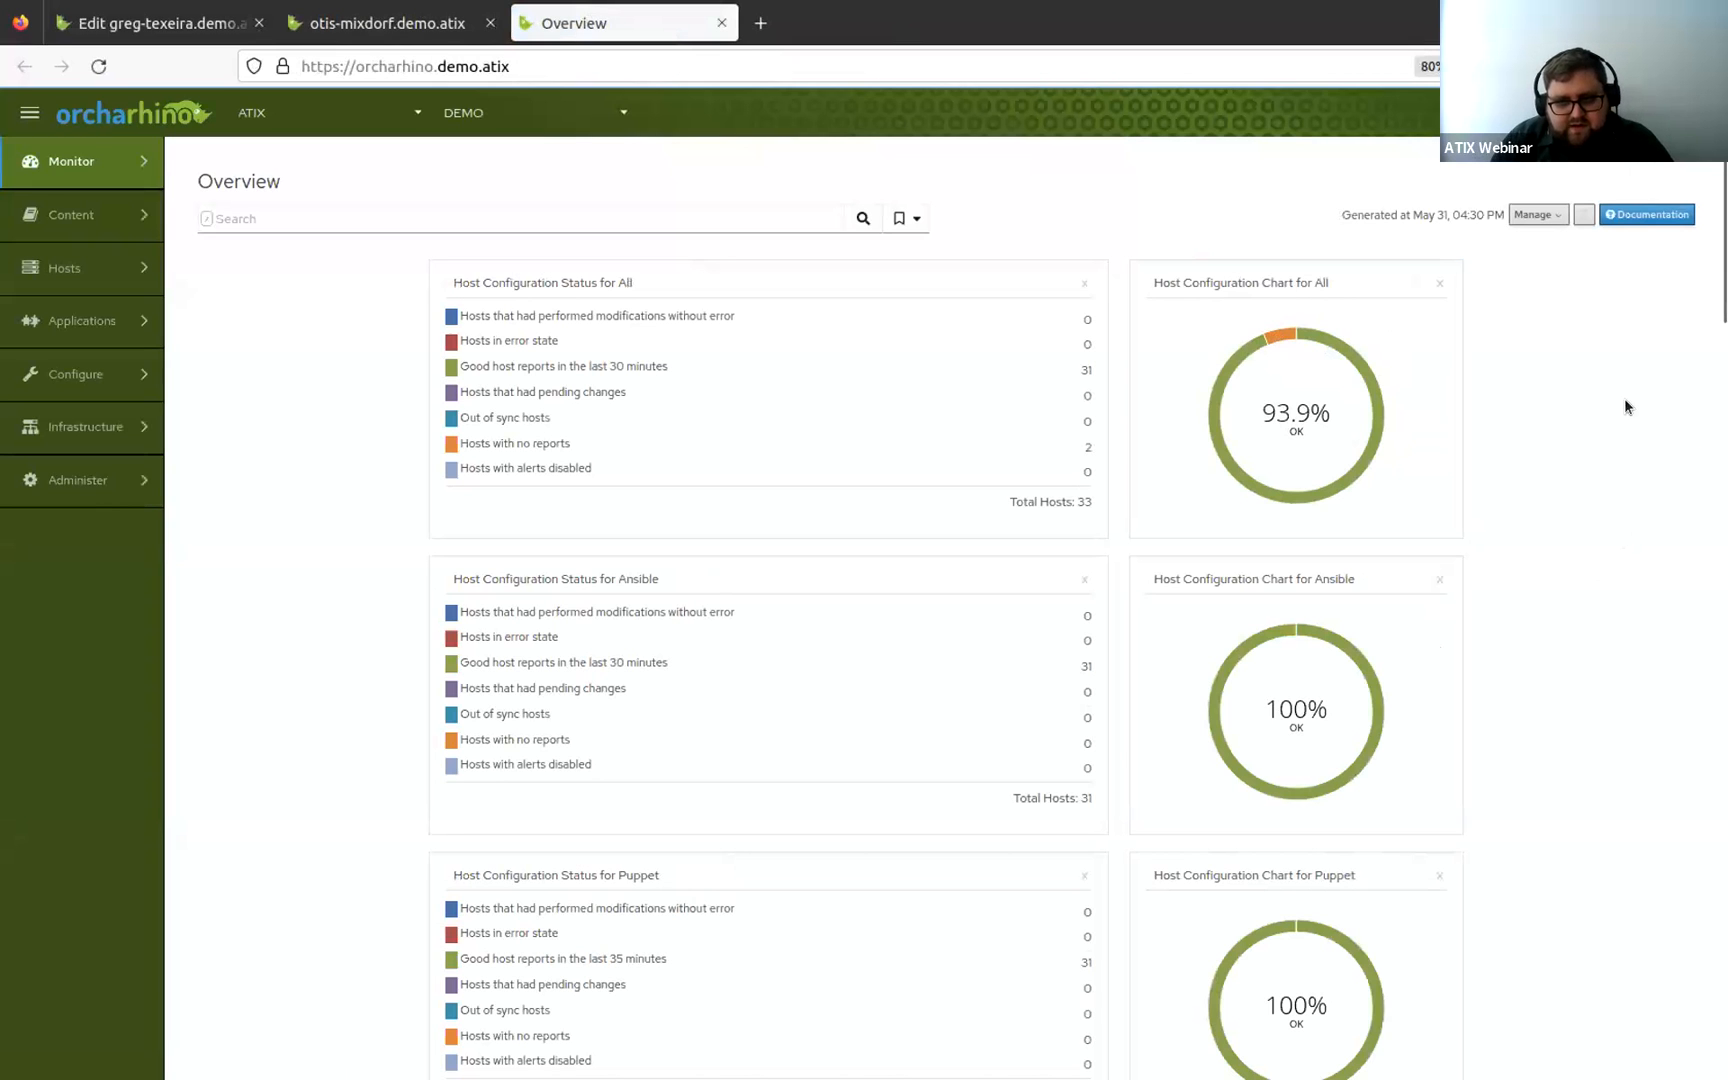
pyautogui.scroll(-3, 1658, 440)
pyautogui.scroll(3, 1658, 448)
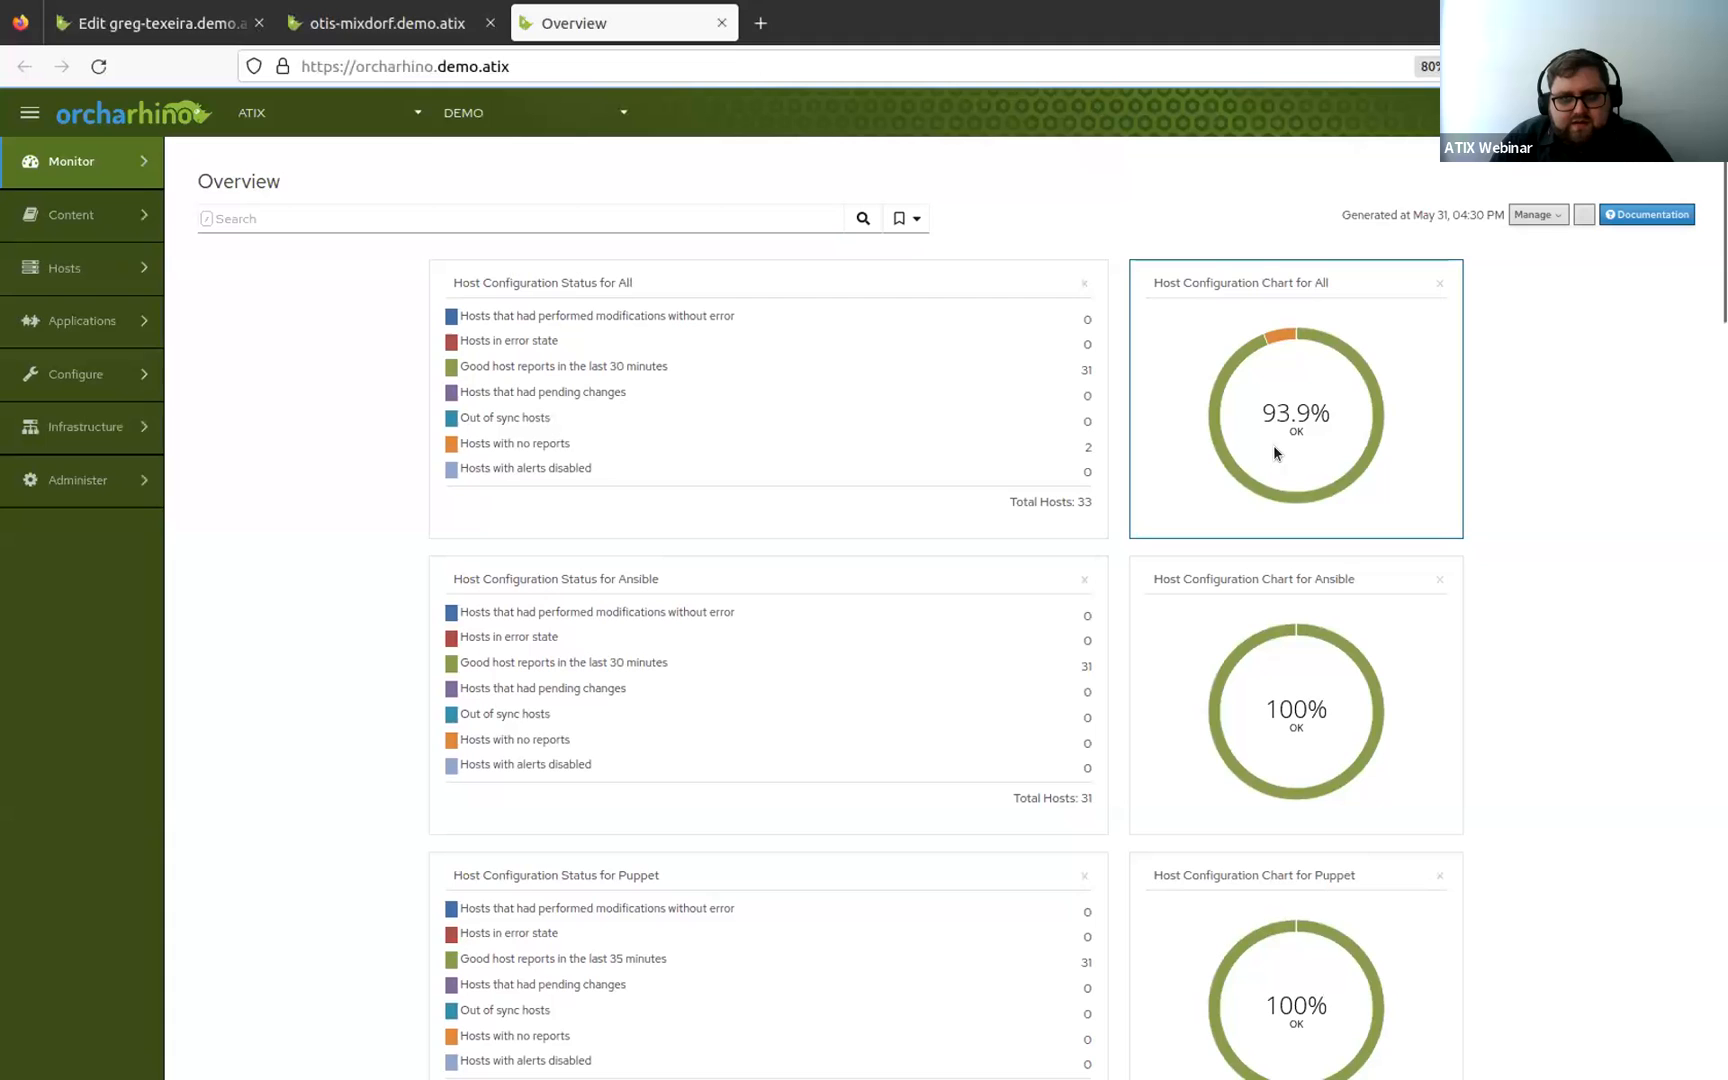
# Open the Operating Systems list from the Hosts provisioning setup in a new tab and switch to it.
pyautogui.moveTo(112, 376)
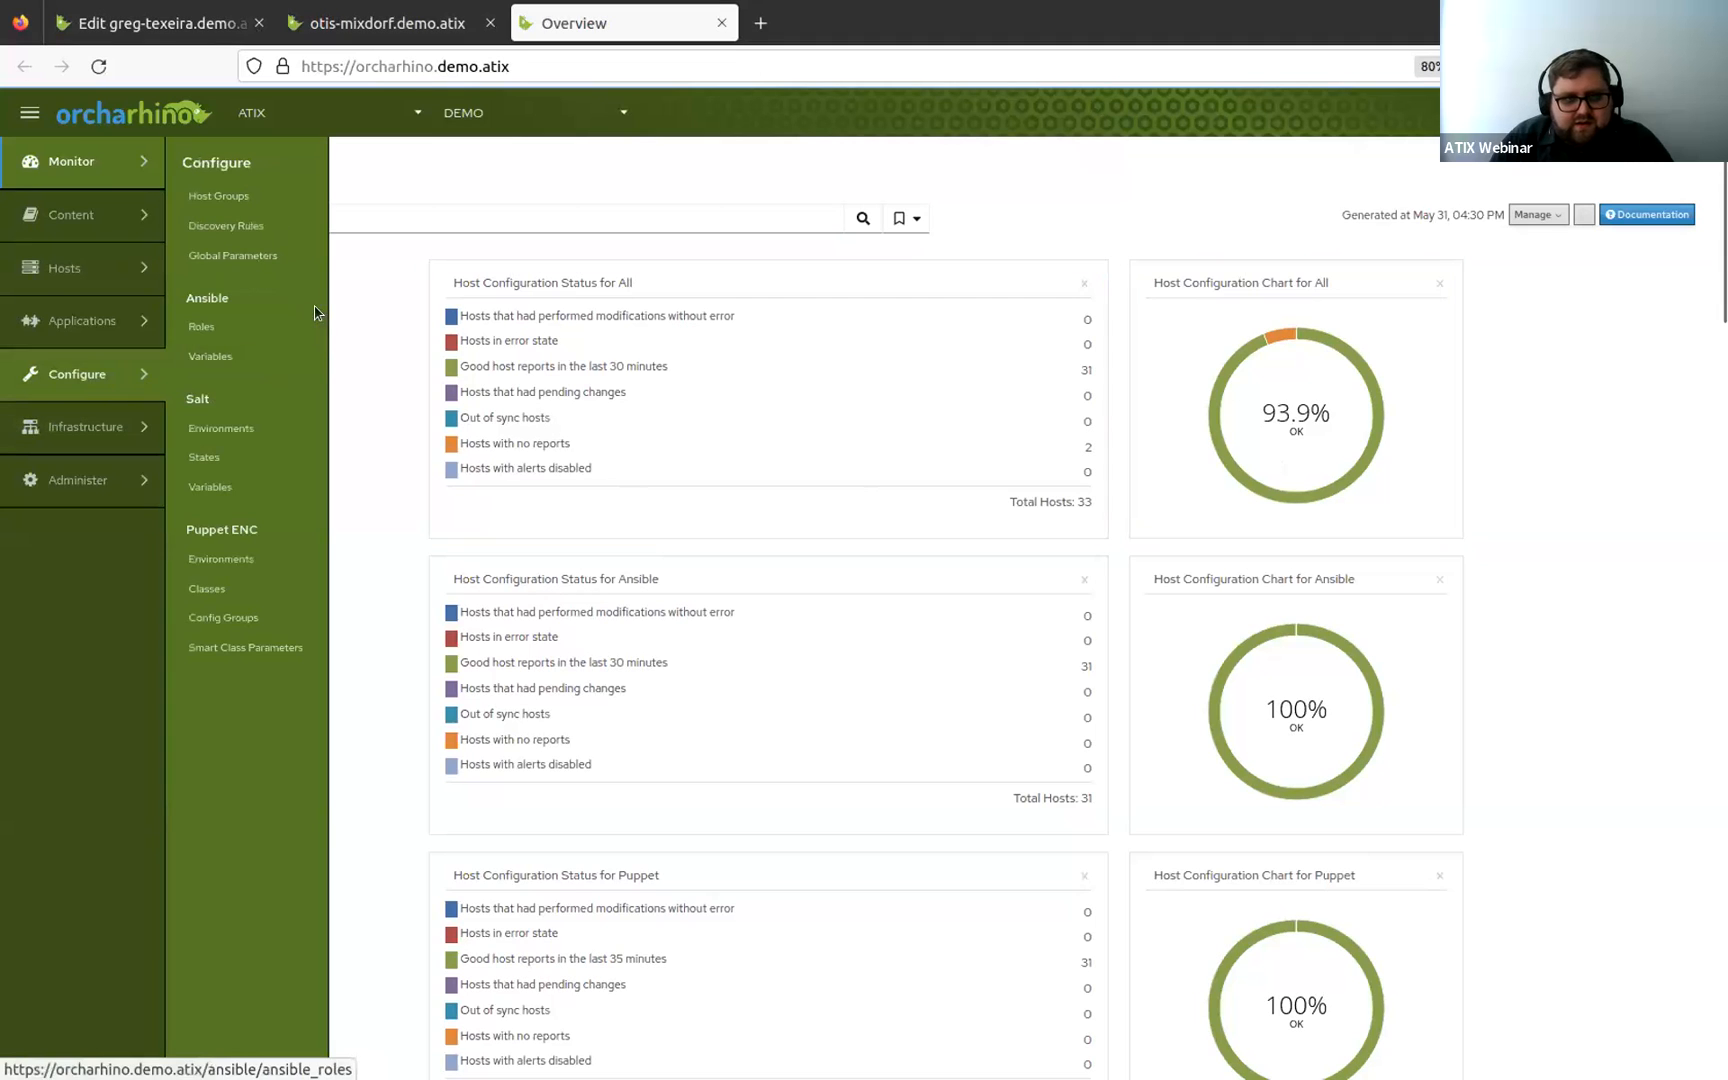
pyautogui.moveTo(79, 207)
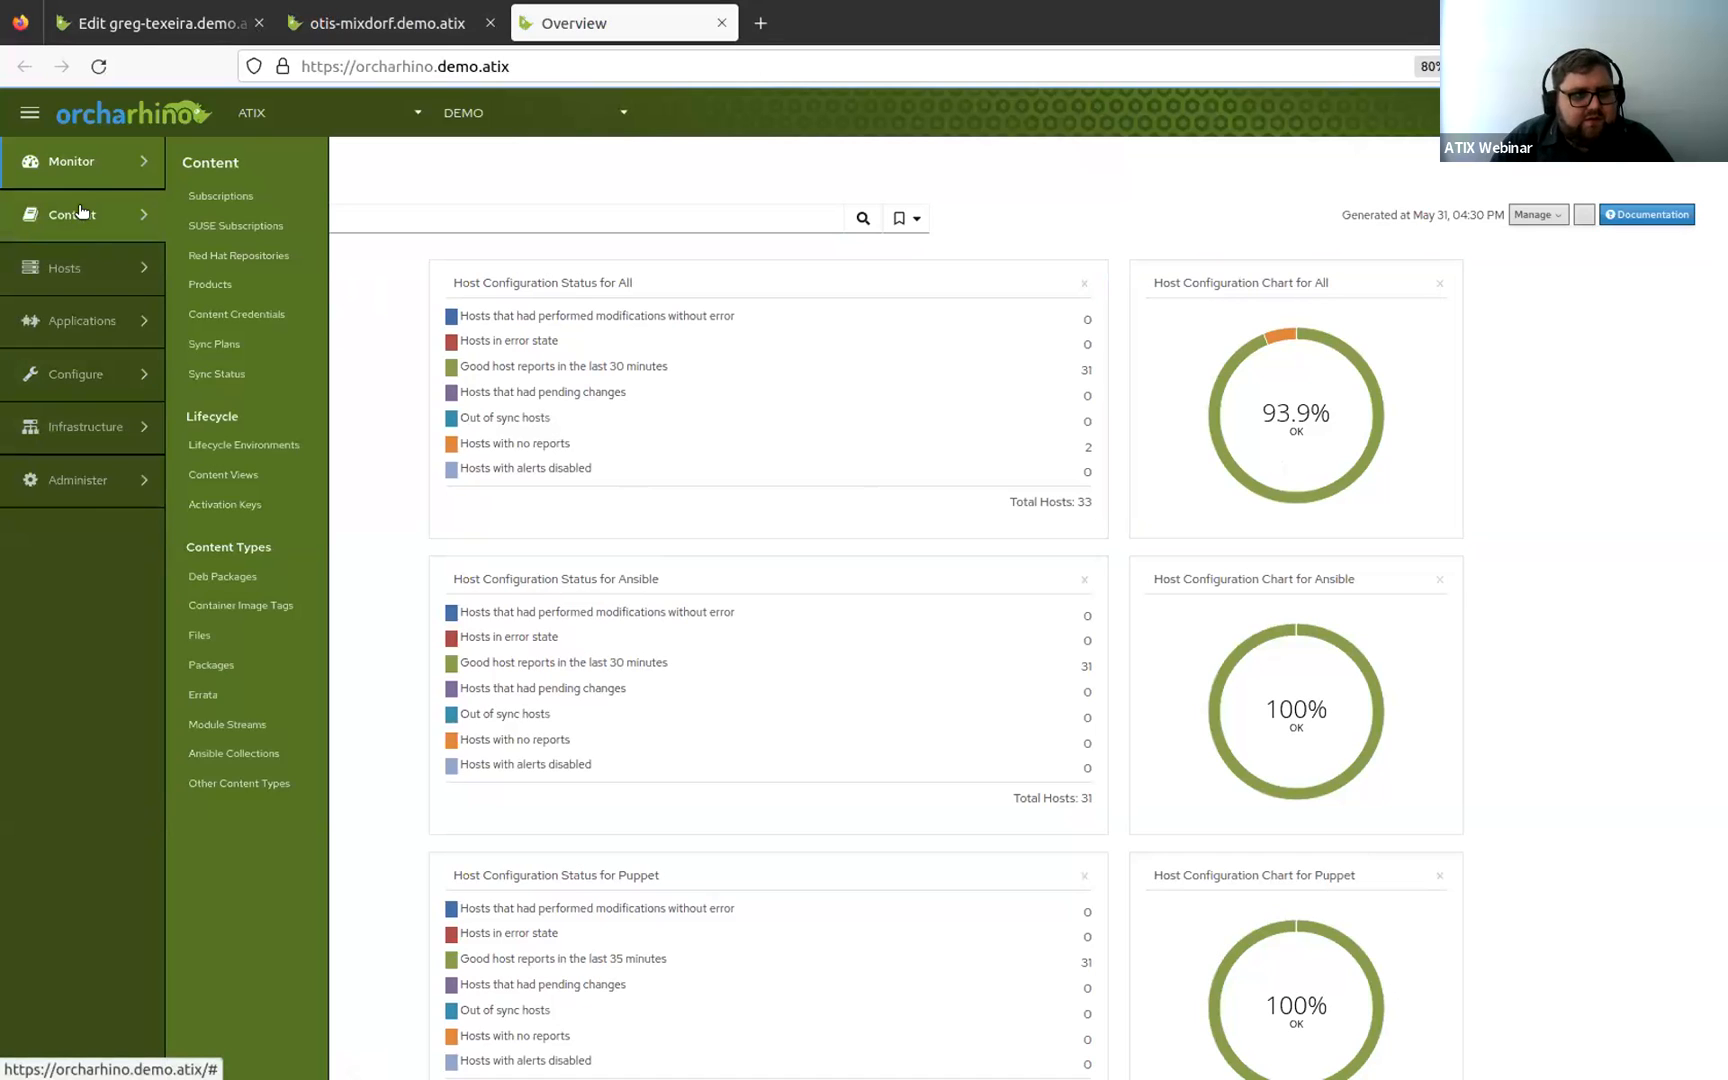
pyautogui.moveTo(96, 285)
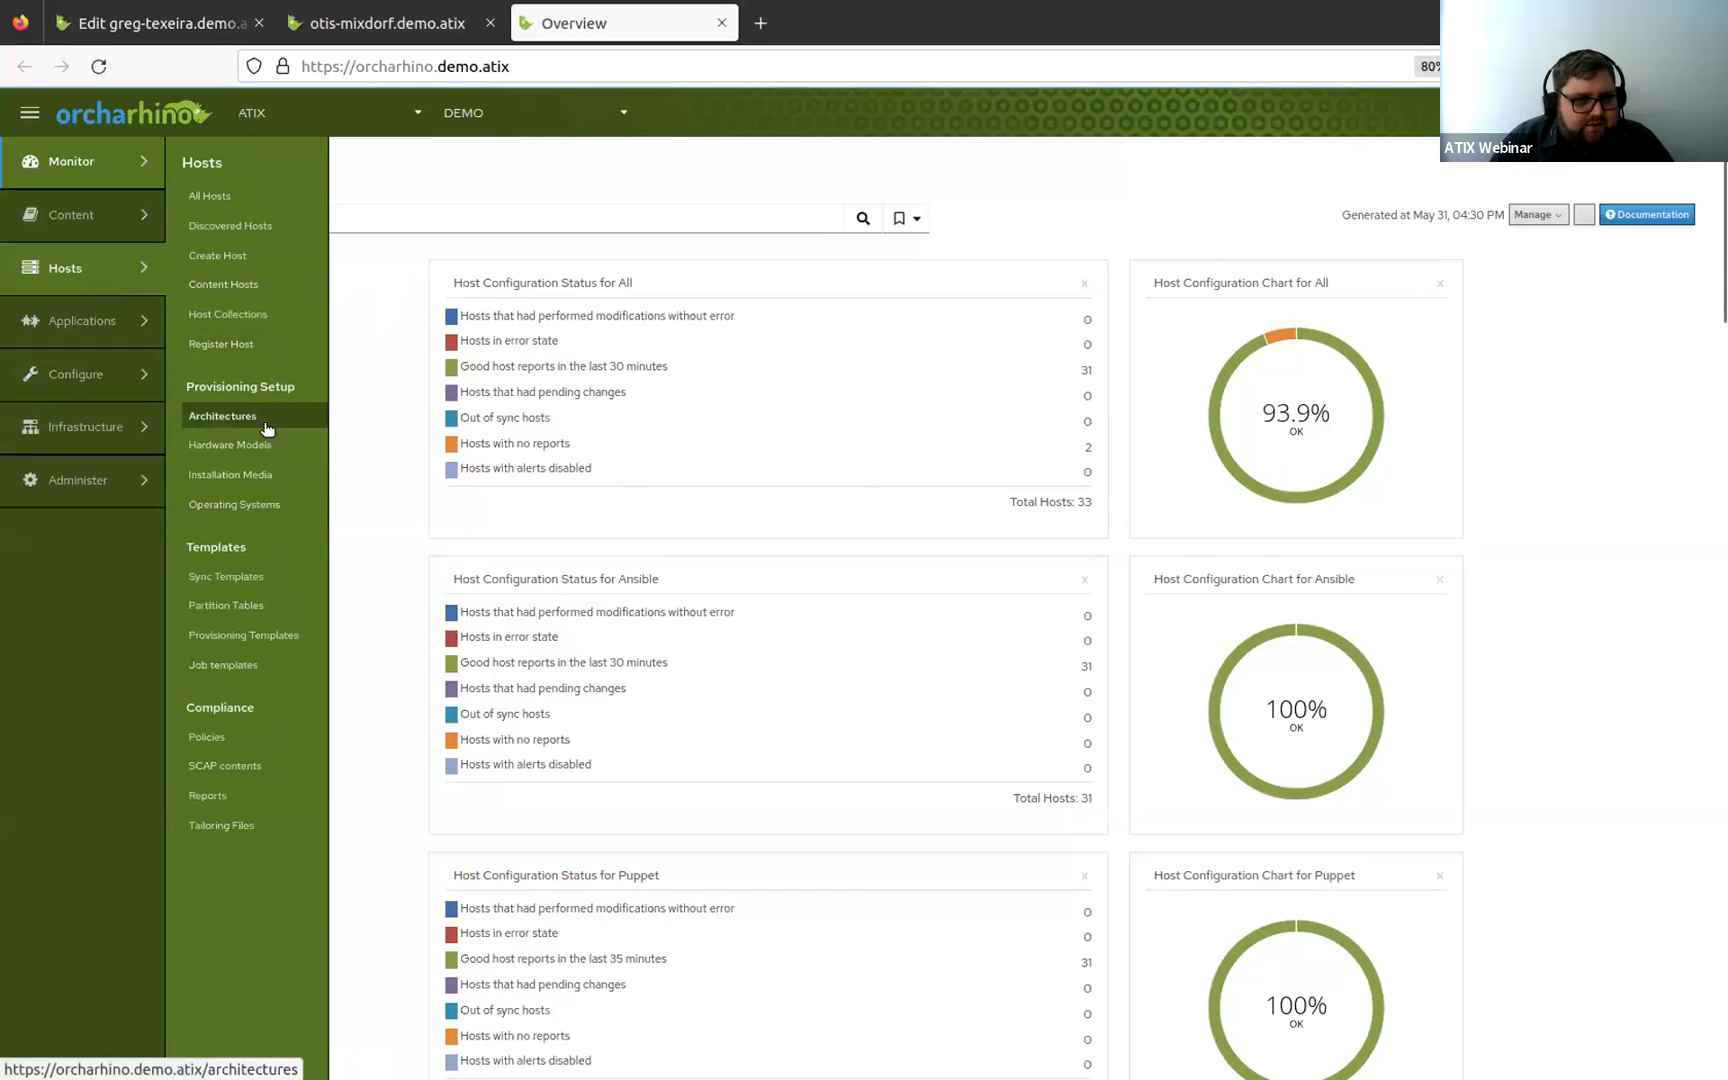
pyautogui.middleClick(274, 500)
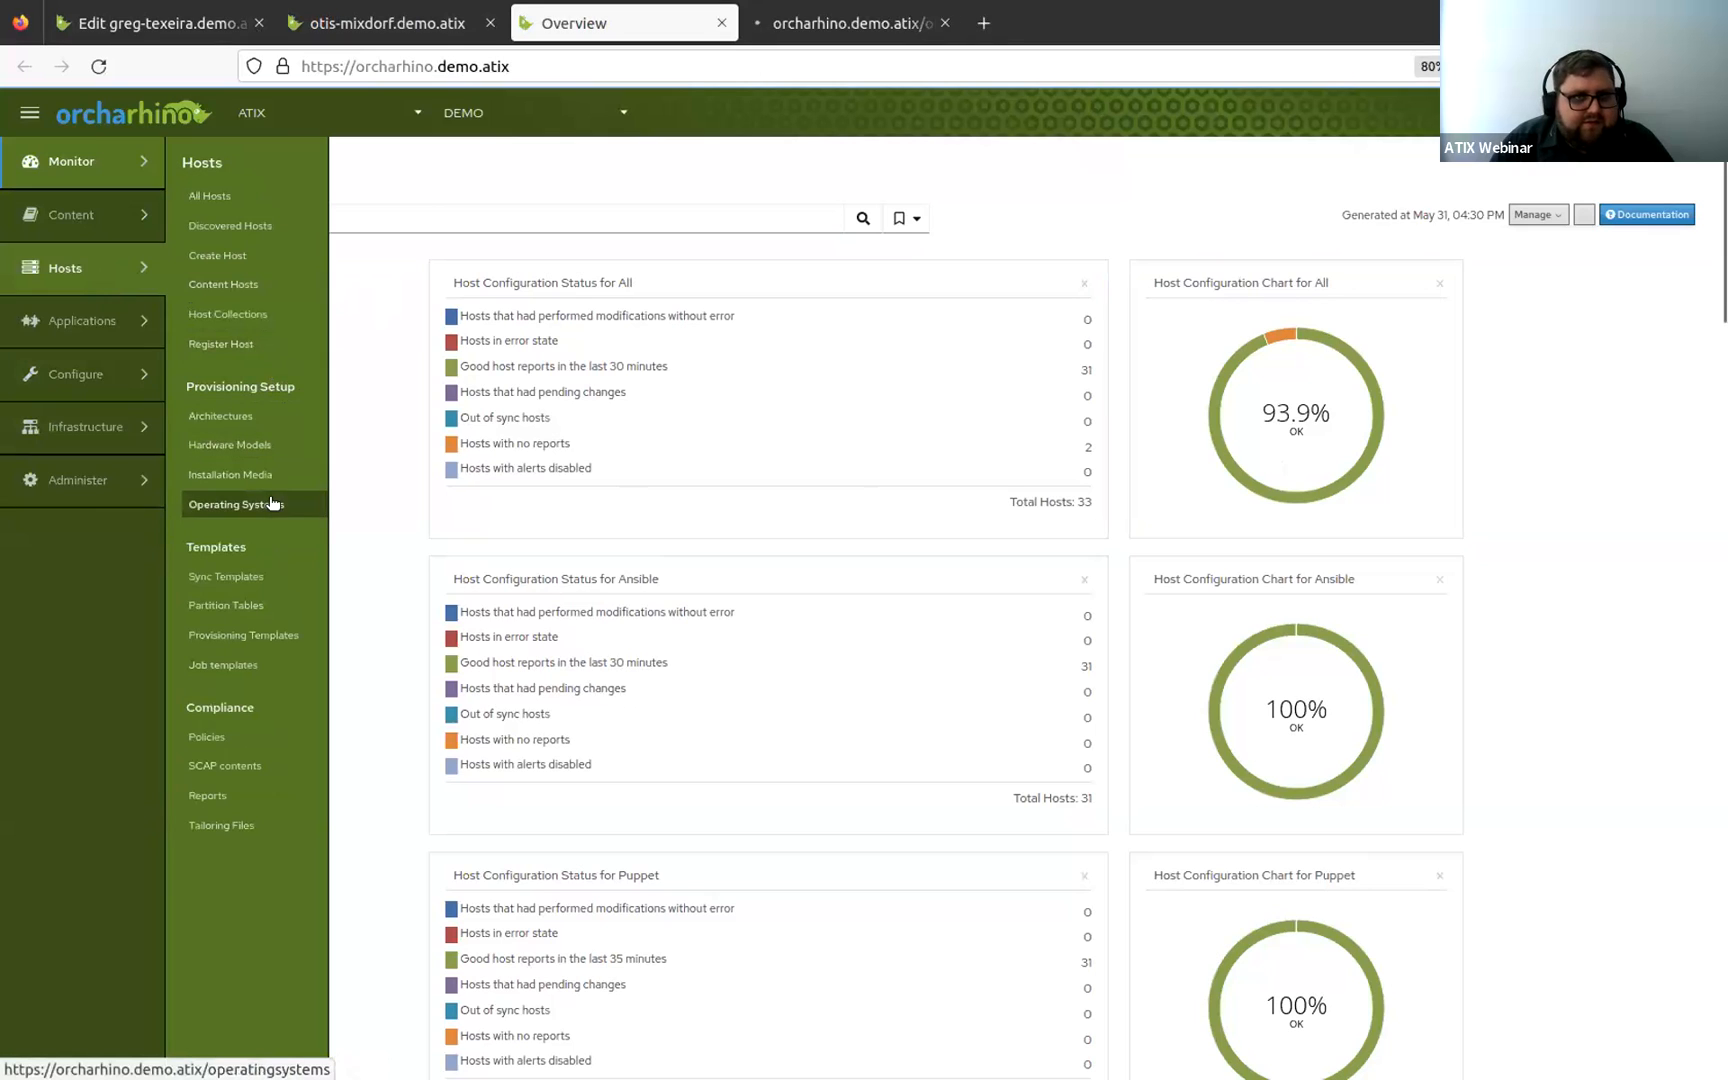
pyautogui.click(867, 27)
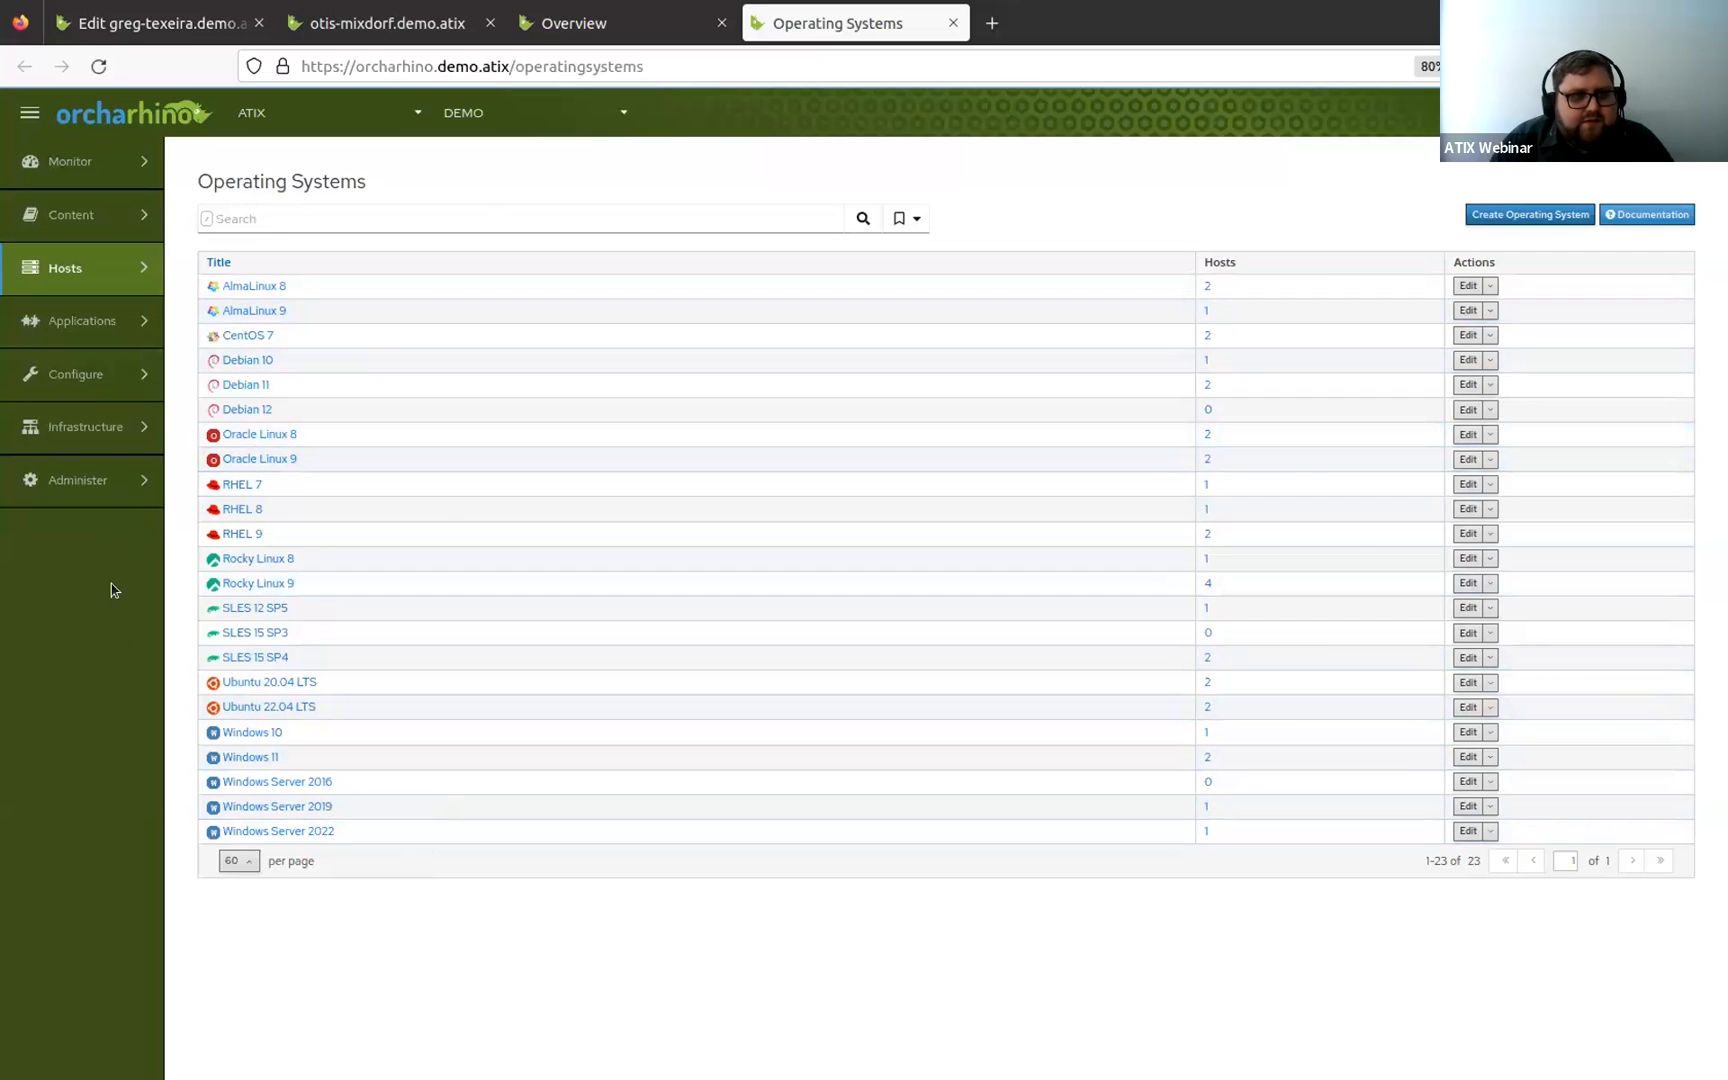
# Open Compute Resources in a new tab and close the Operating Systems tab.
pyautogui.moveTo(130, 436)
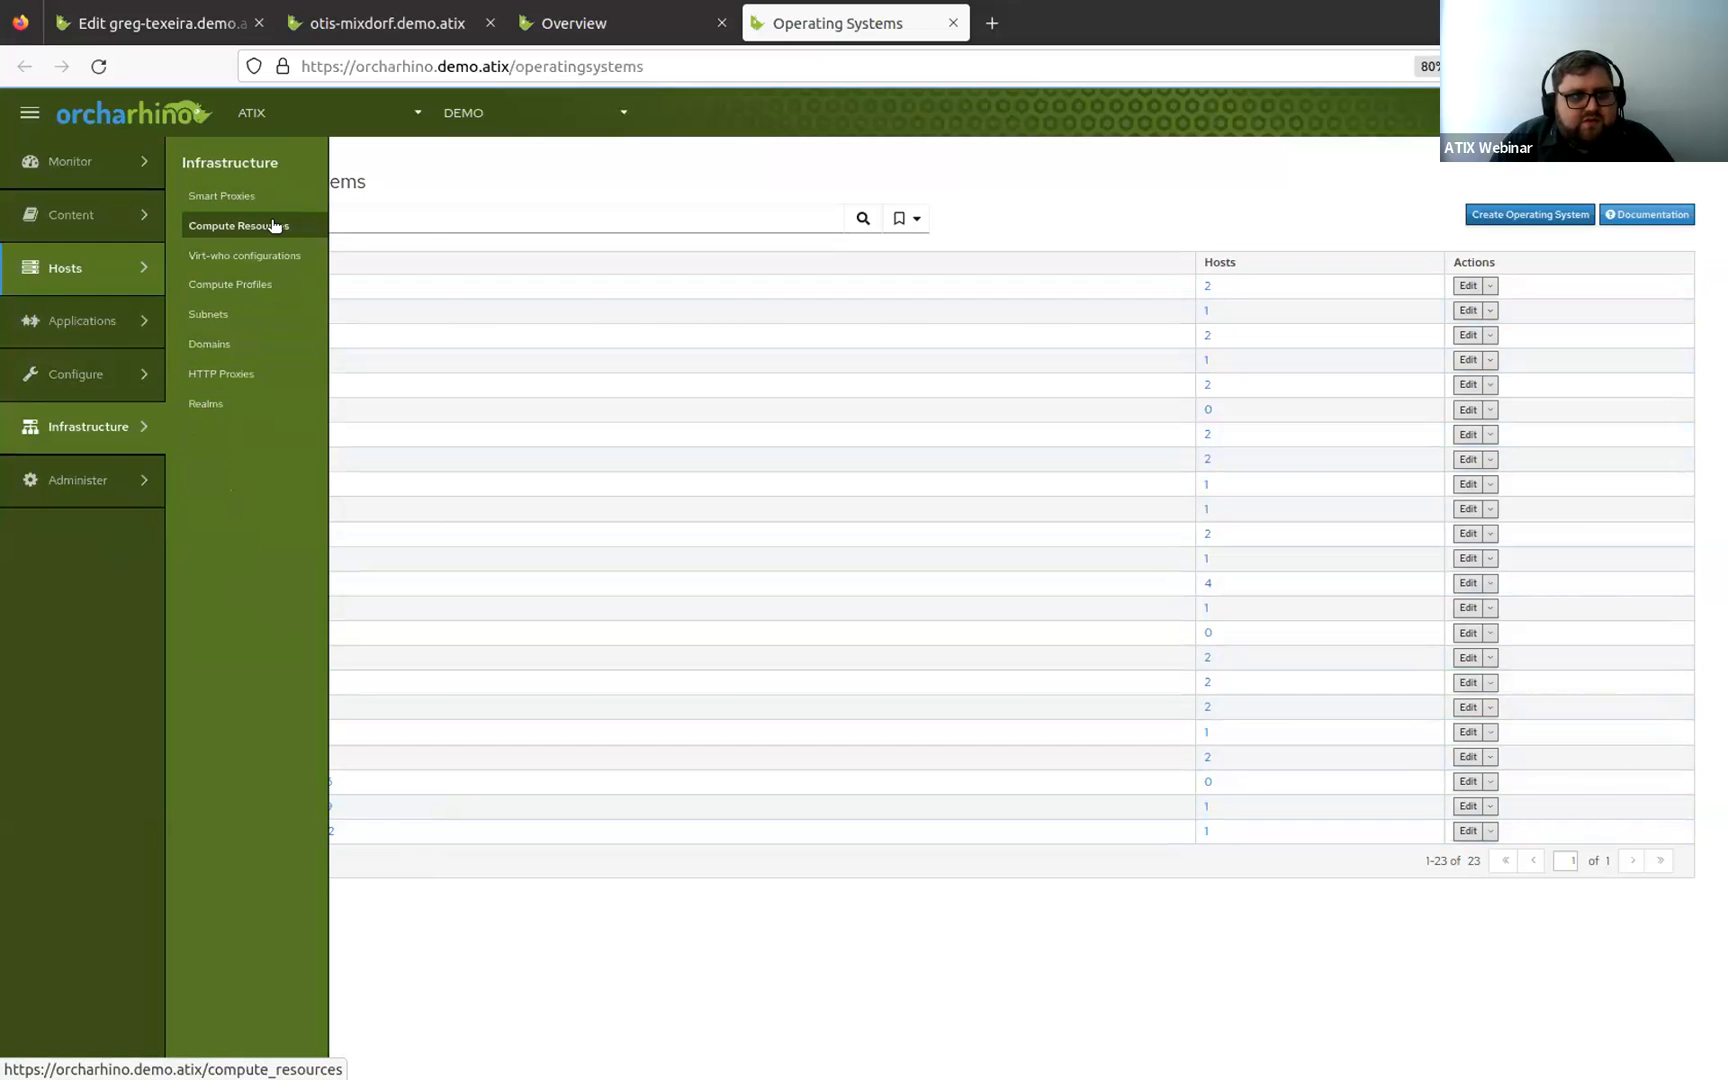
pyautogui.middleClick(273, 225)
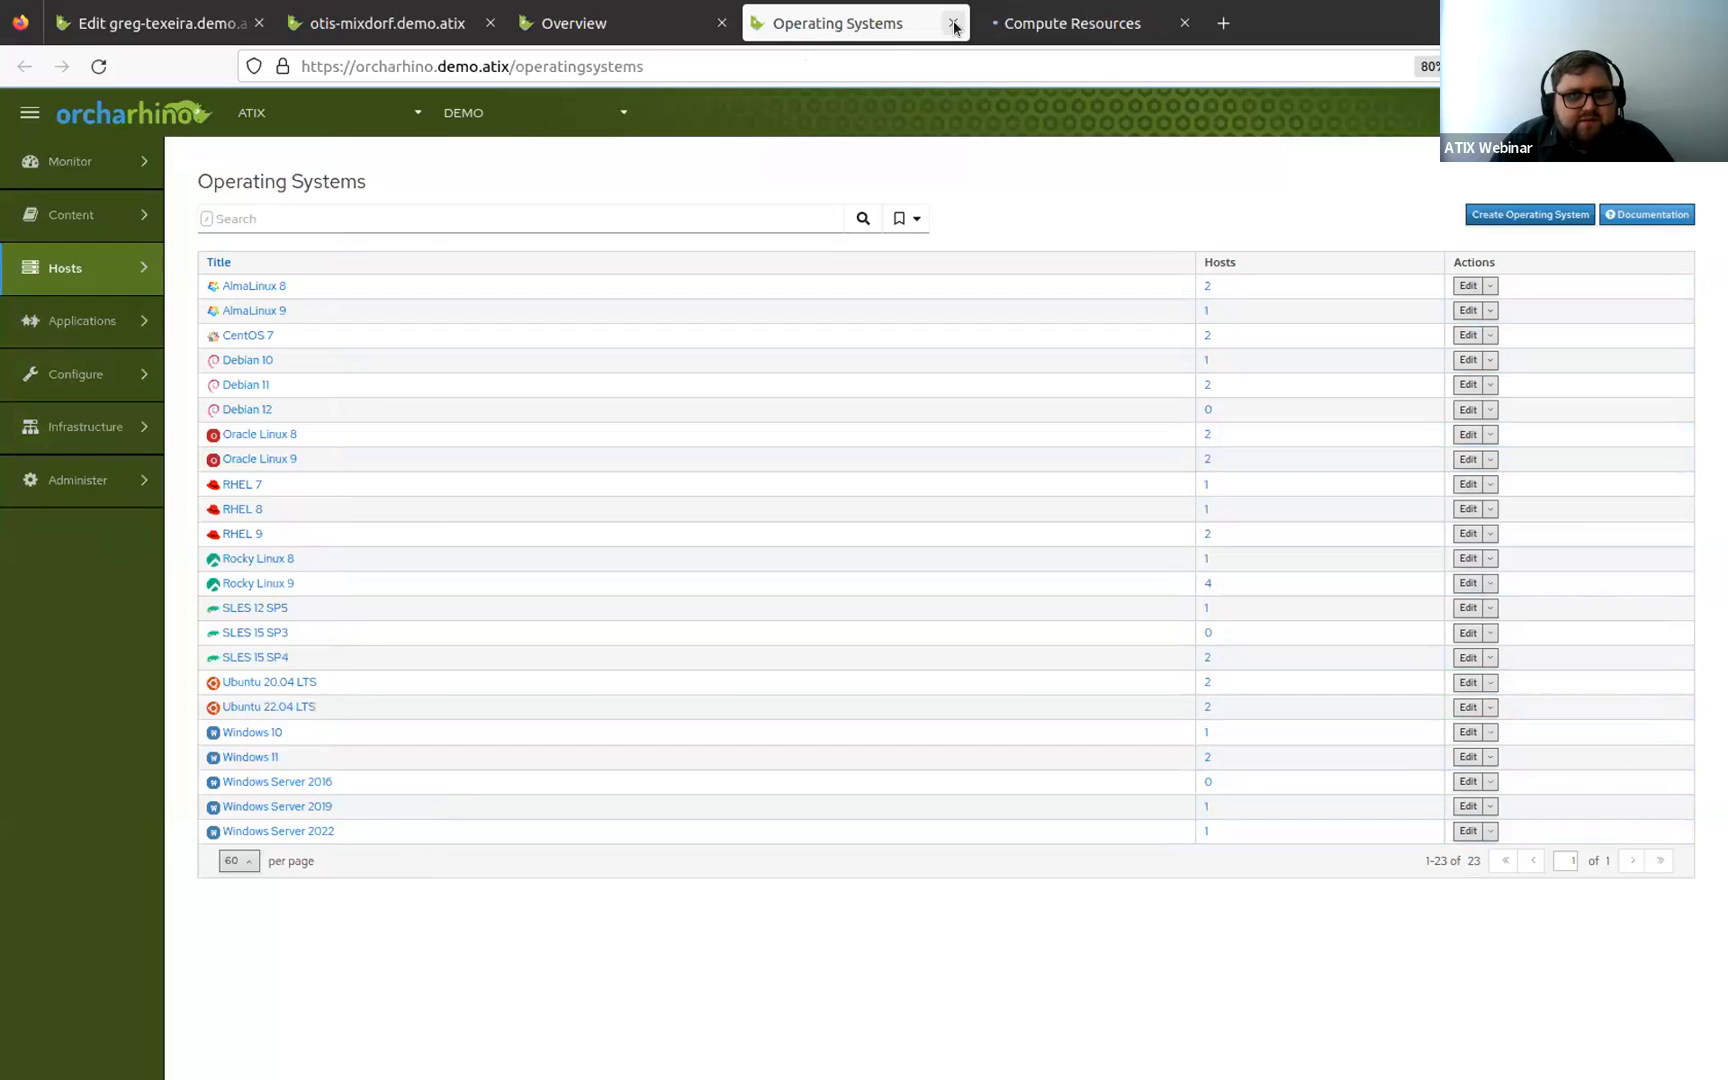
pyautogui.click(953, 22)
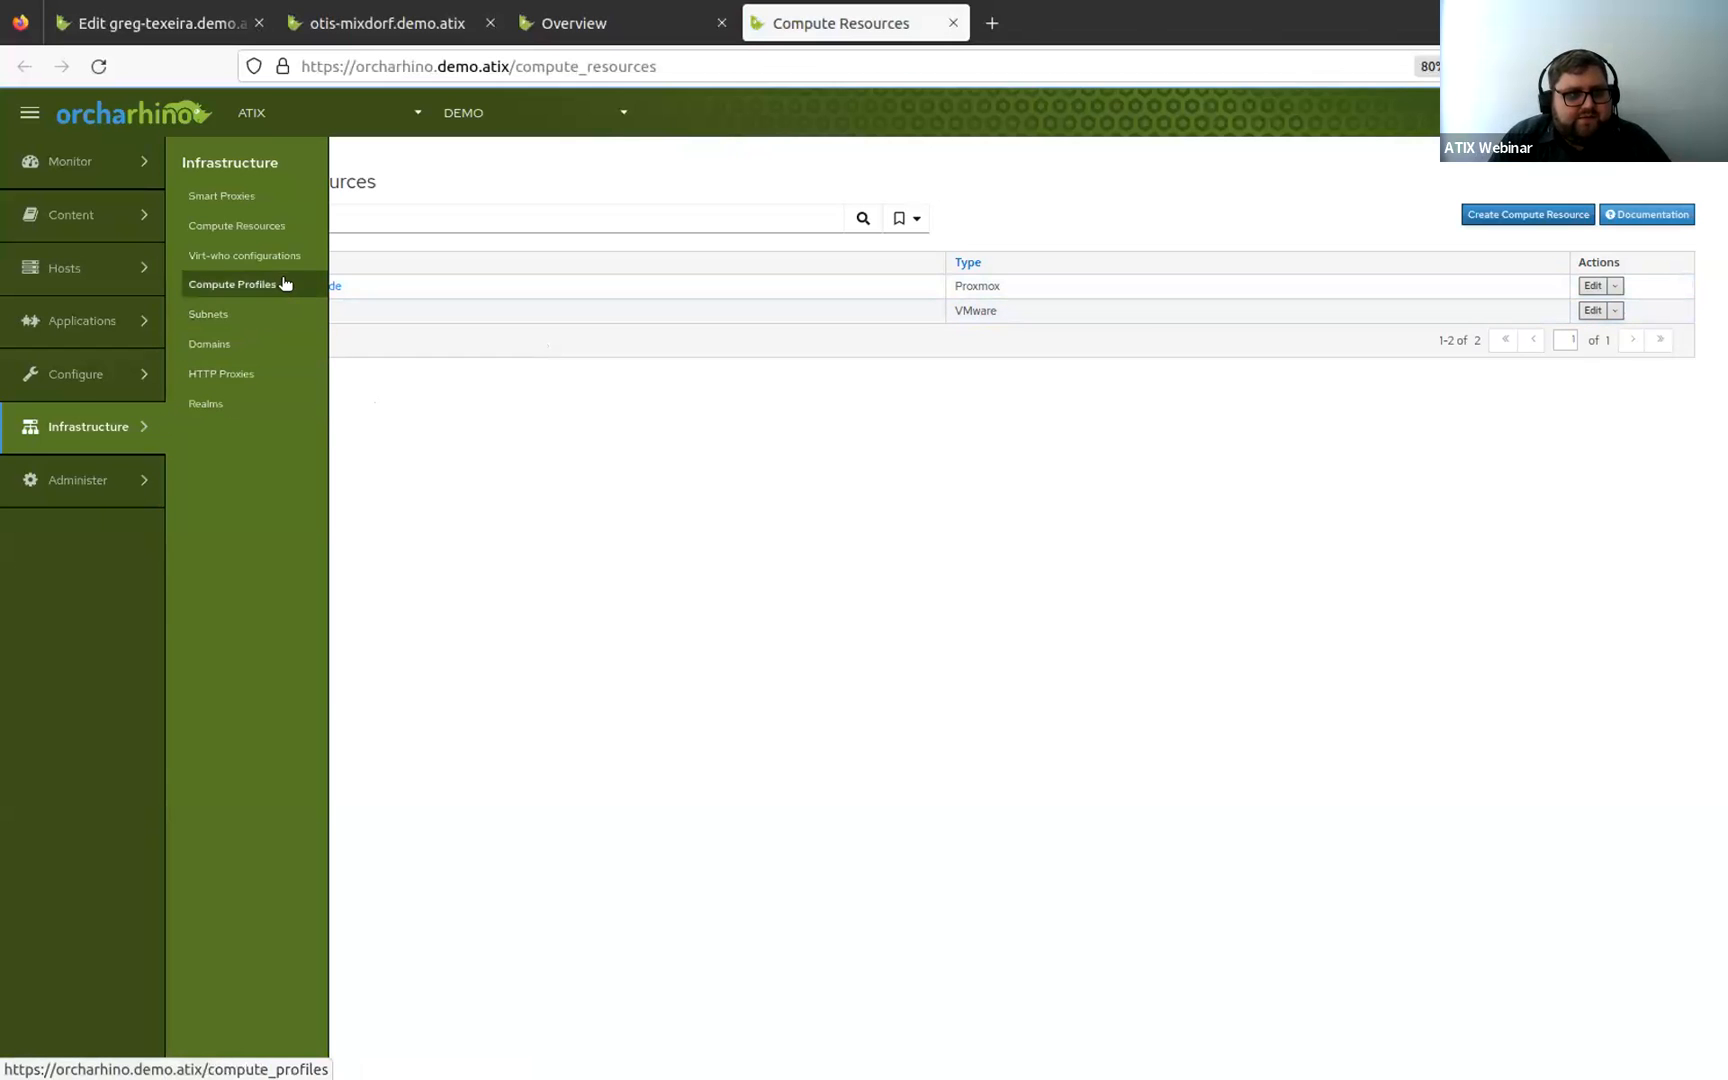
# Open the 1-Small compute profile's VMware attributes and review its CPU, cores and memory settings.
pyautogui.click(284, 284)
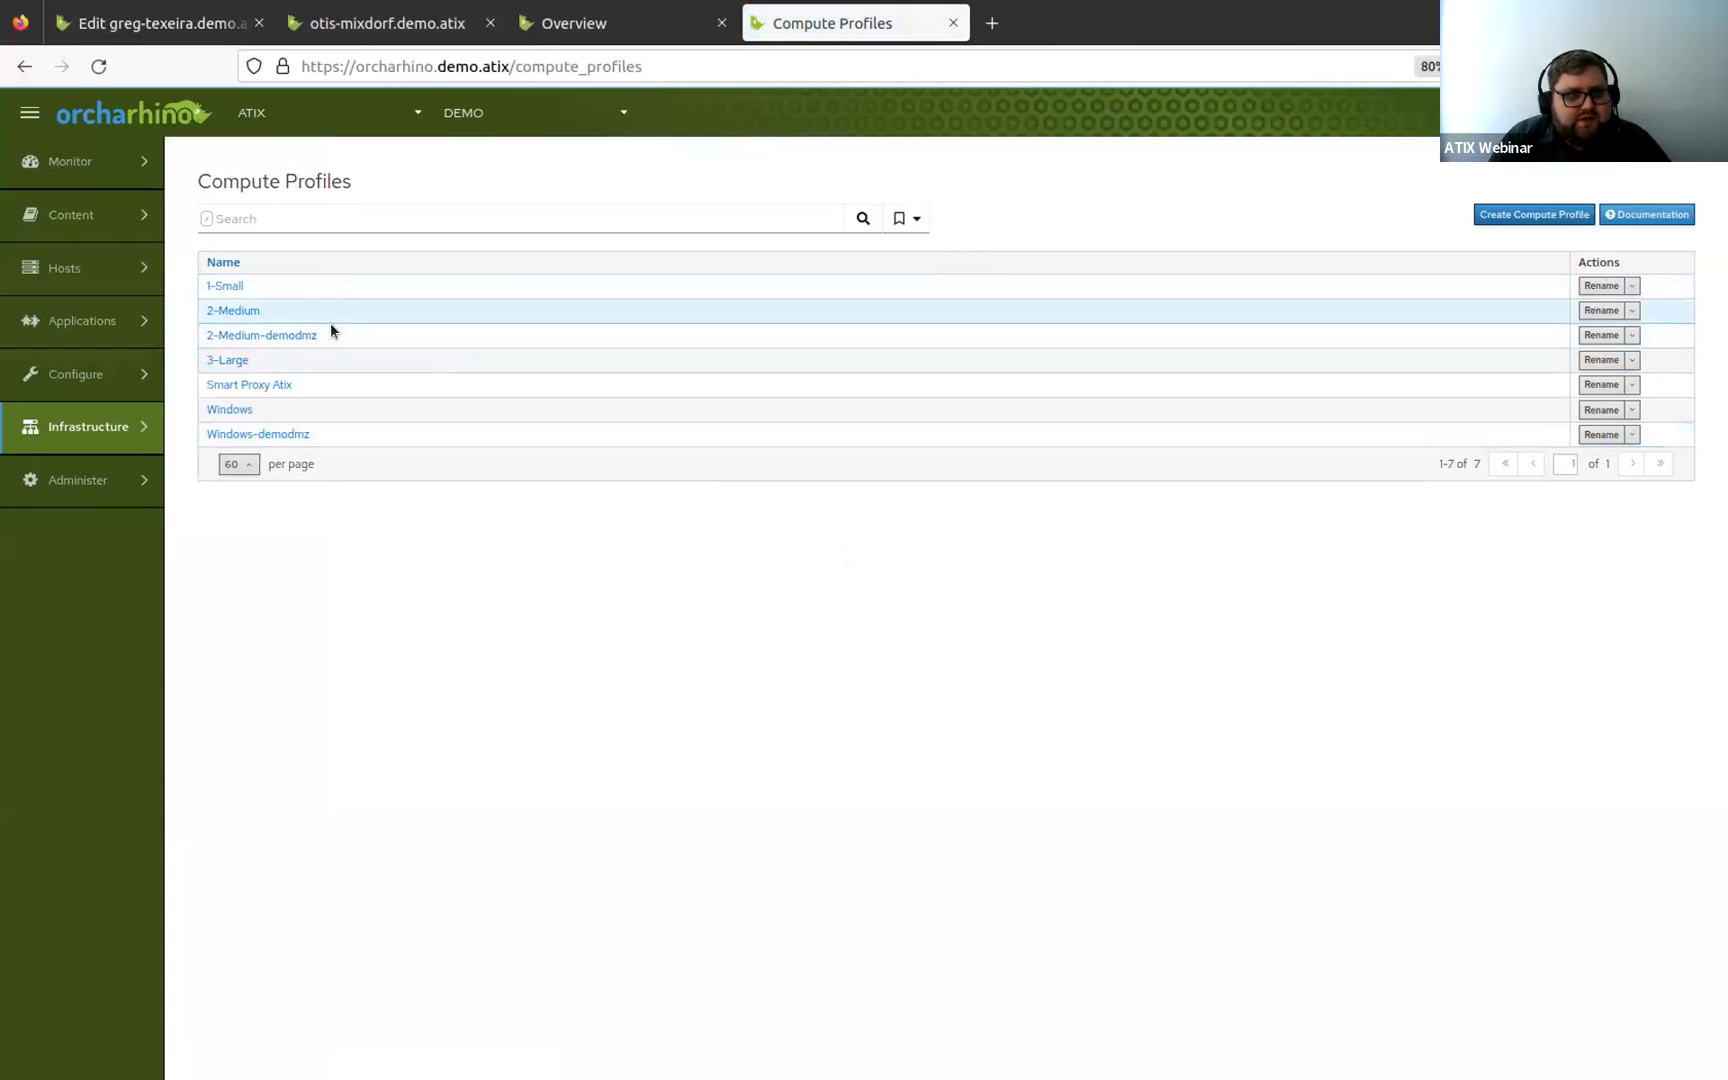
pyautogui.click(240, 284)
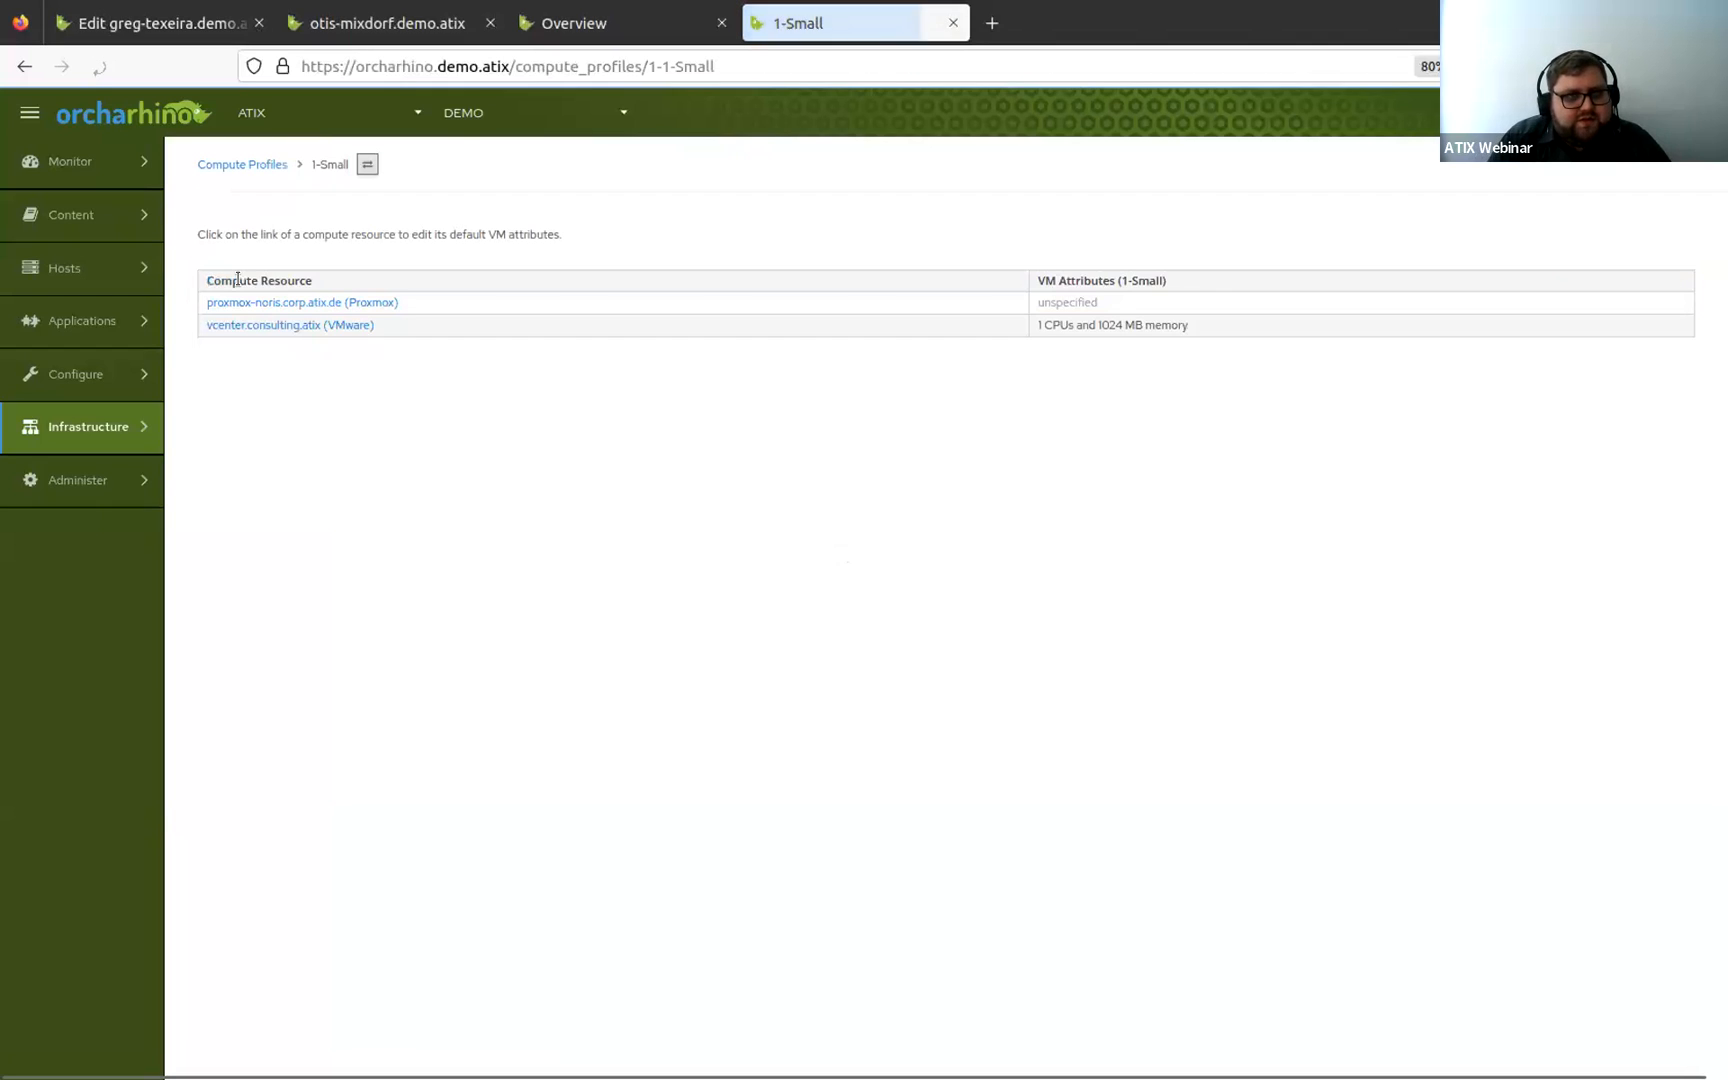
pyautogui.click(290, 325)
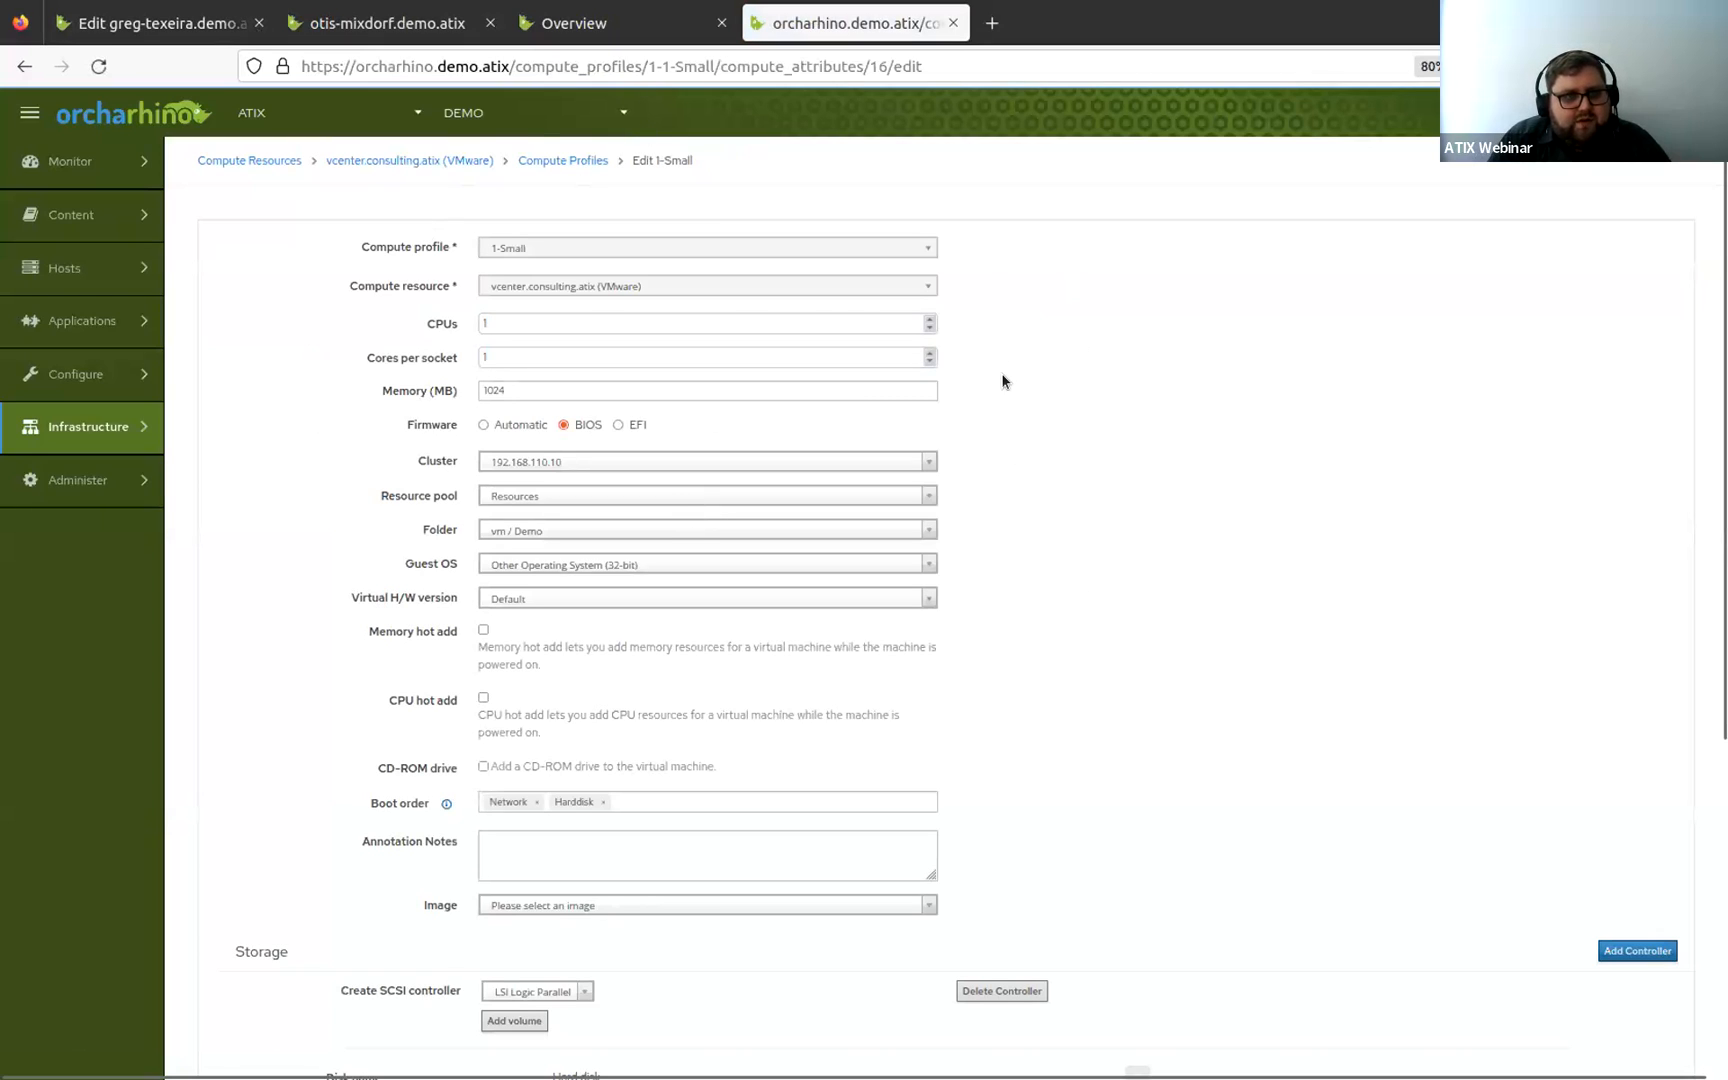
pyautogui.click(439, 326)
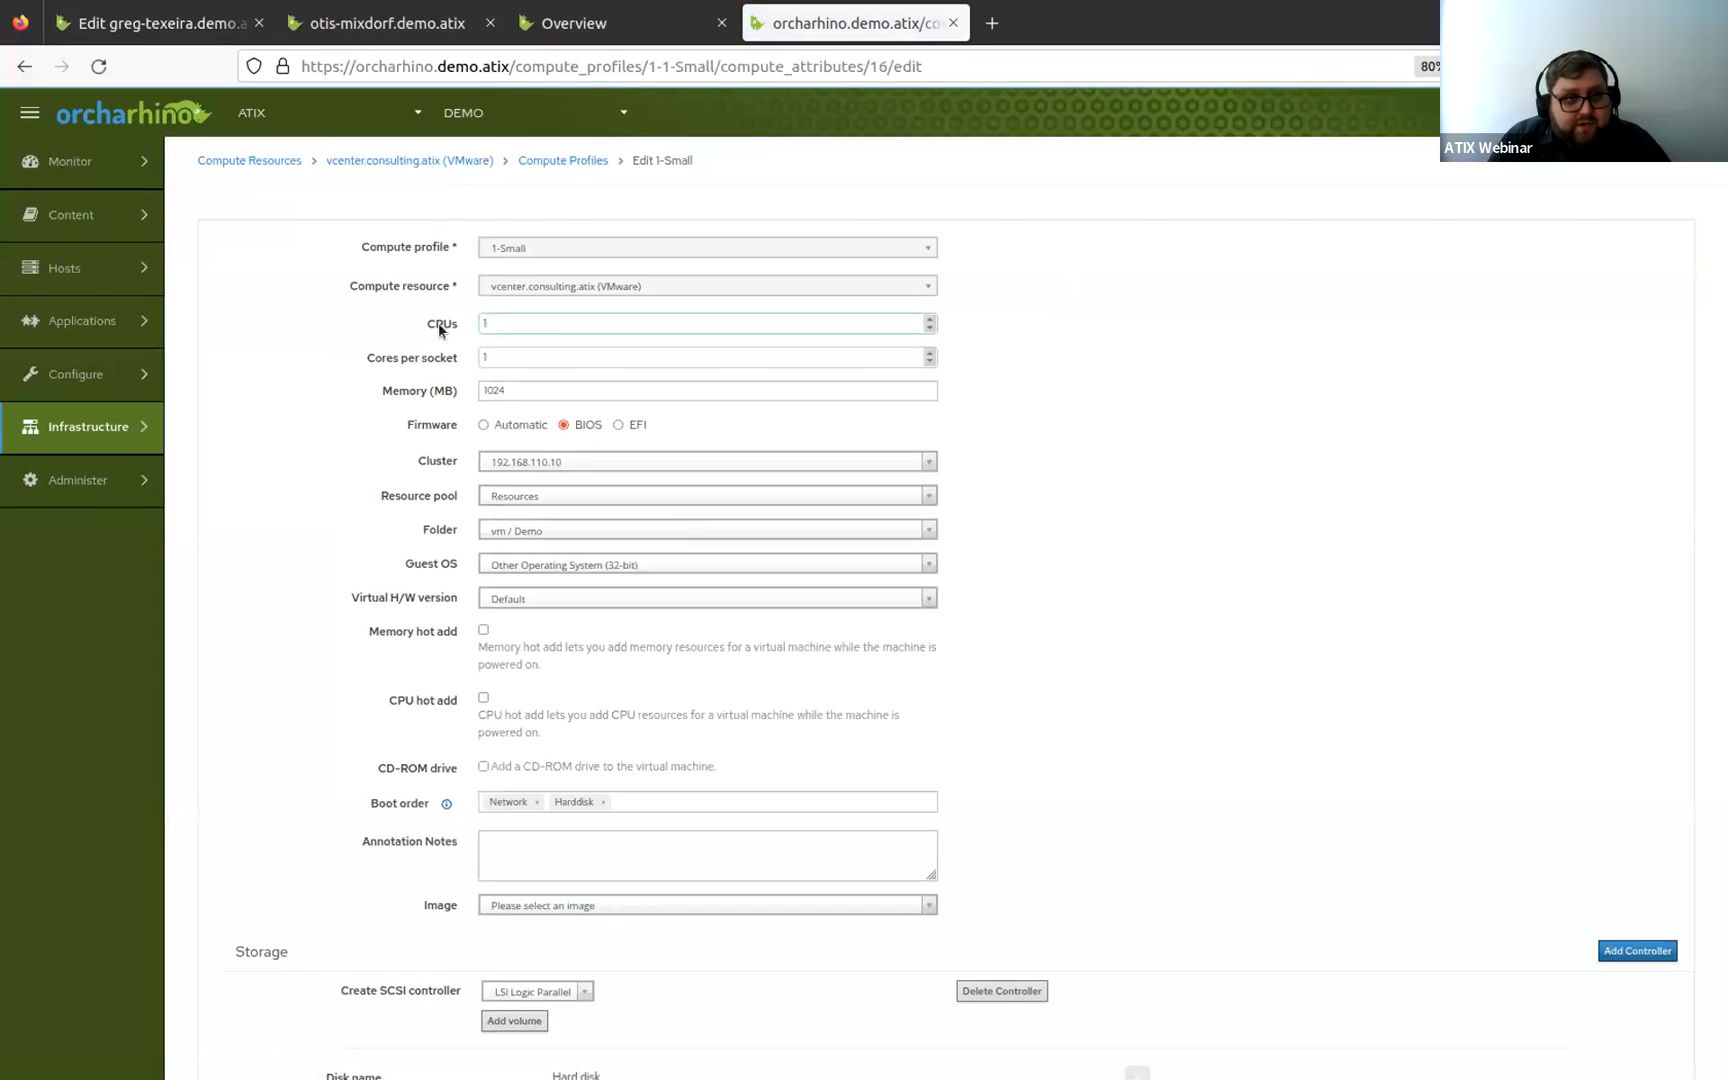
pyautogui.click(402, 304)
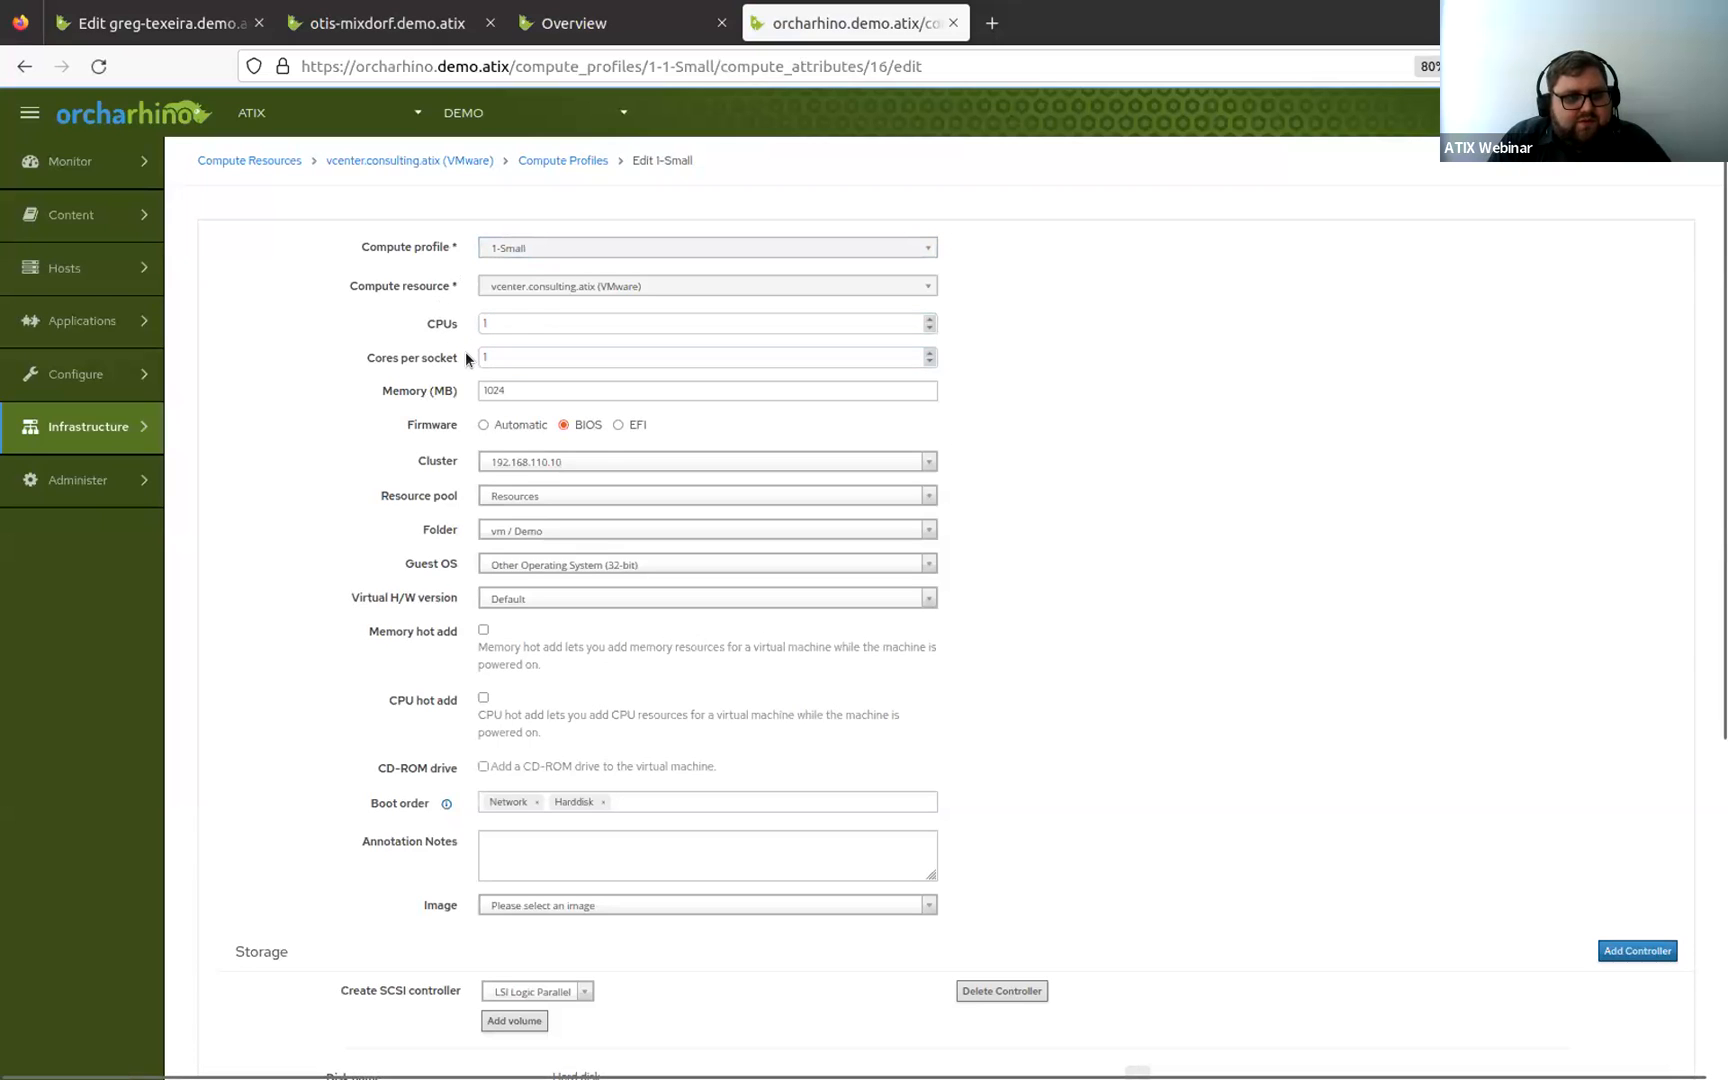
pyautogui.click(509, 394)
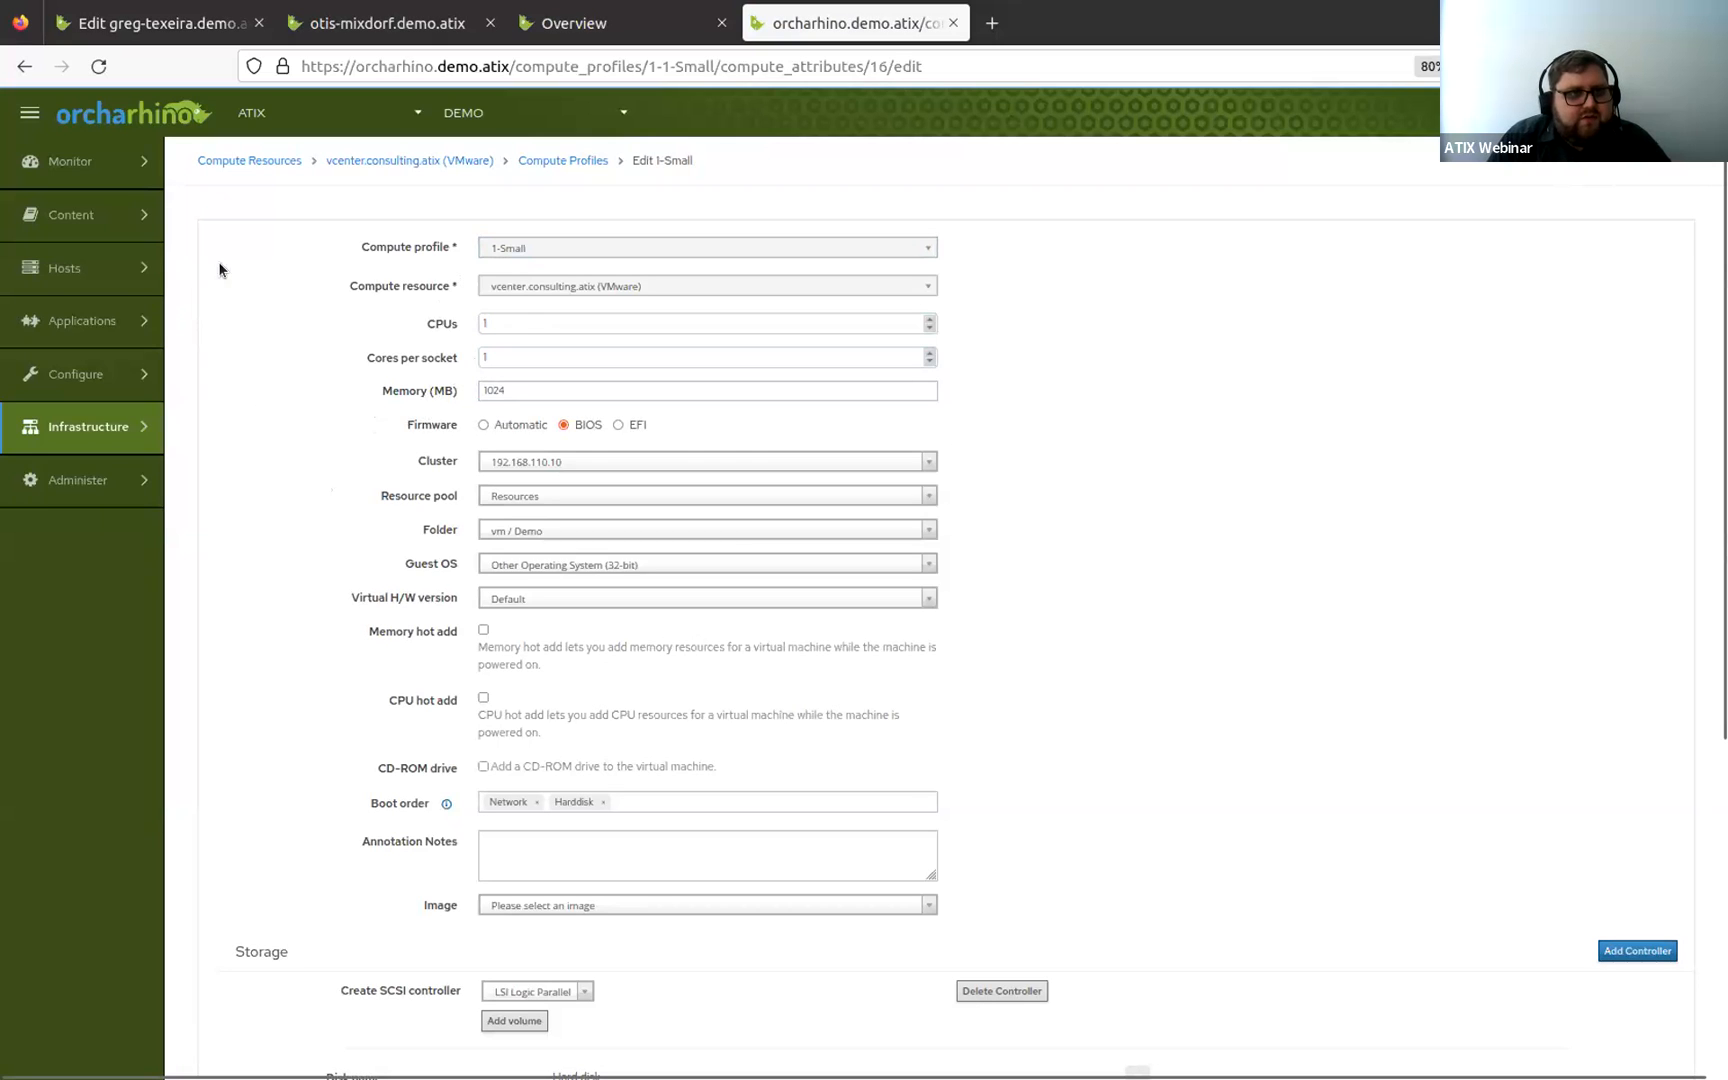
# Return to the first host's edit tab, cancel the edit, and bring the remote console window forward.
pyautogui.click(140, 31)
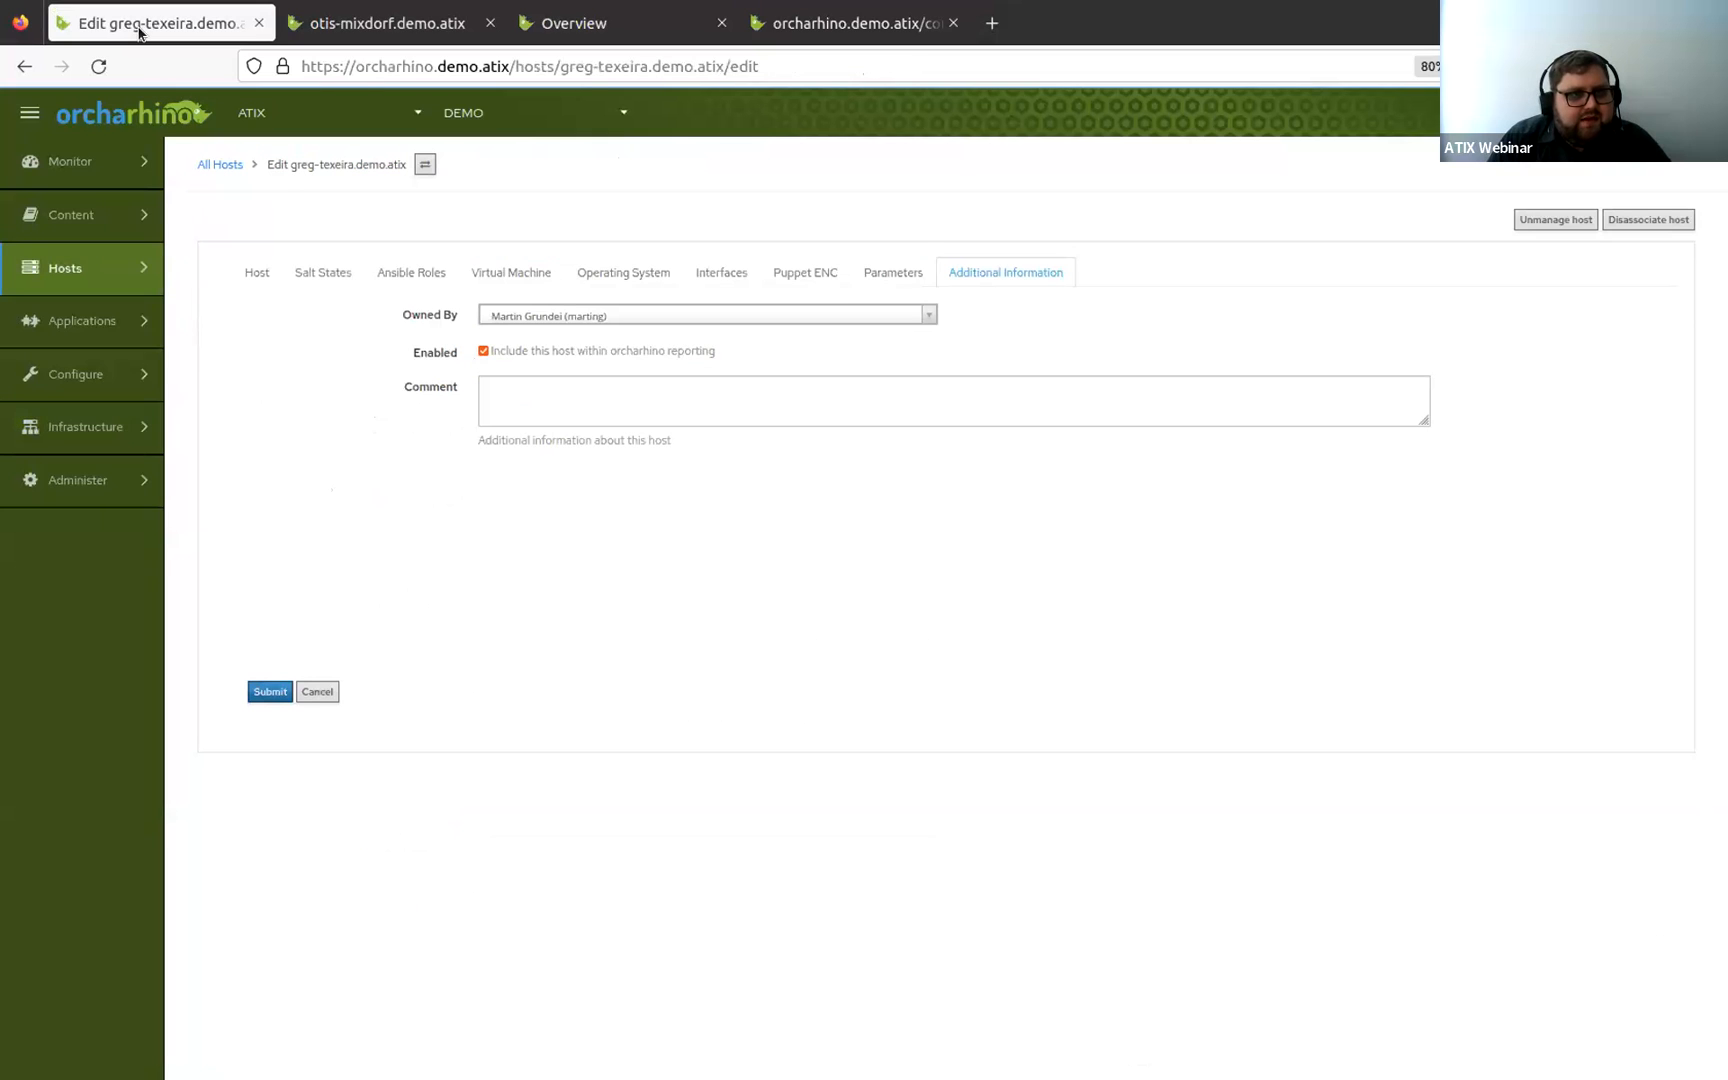
pyautogui.click(324, 692)
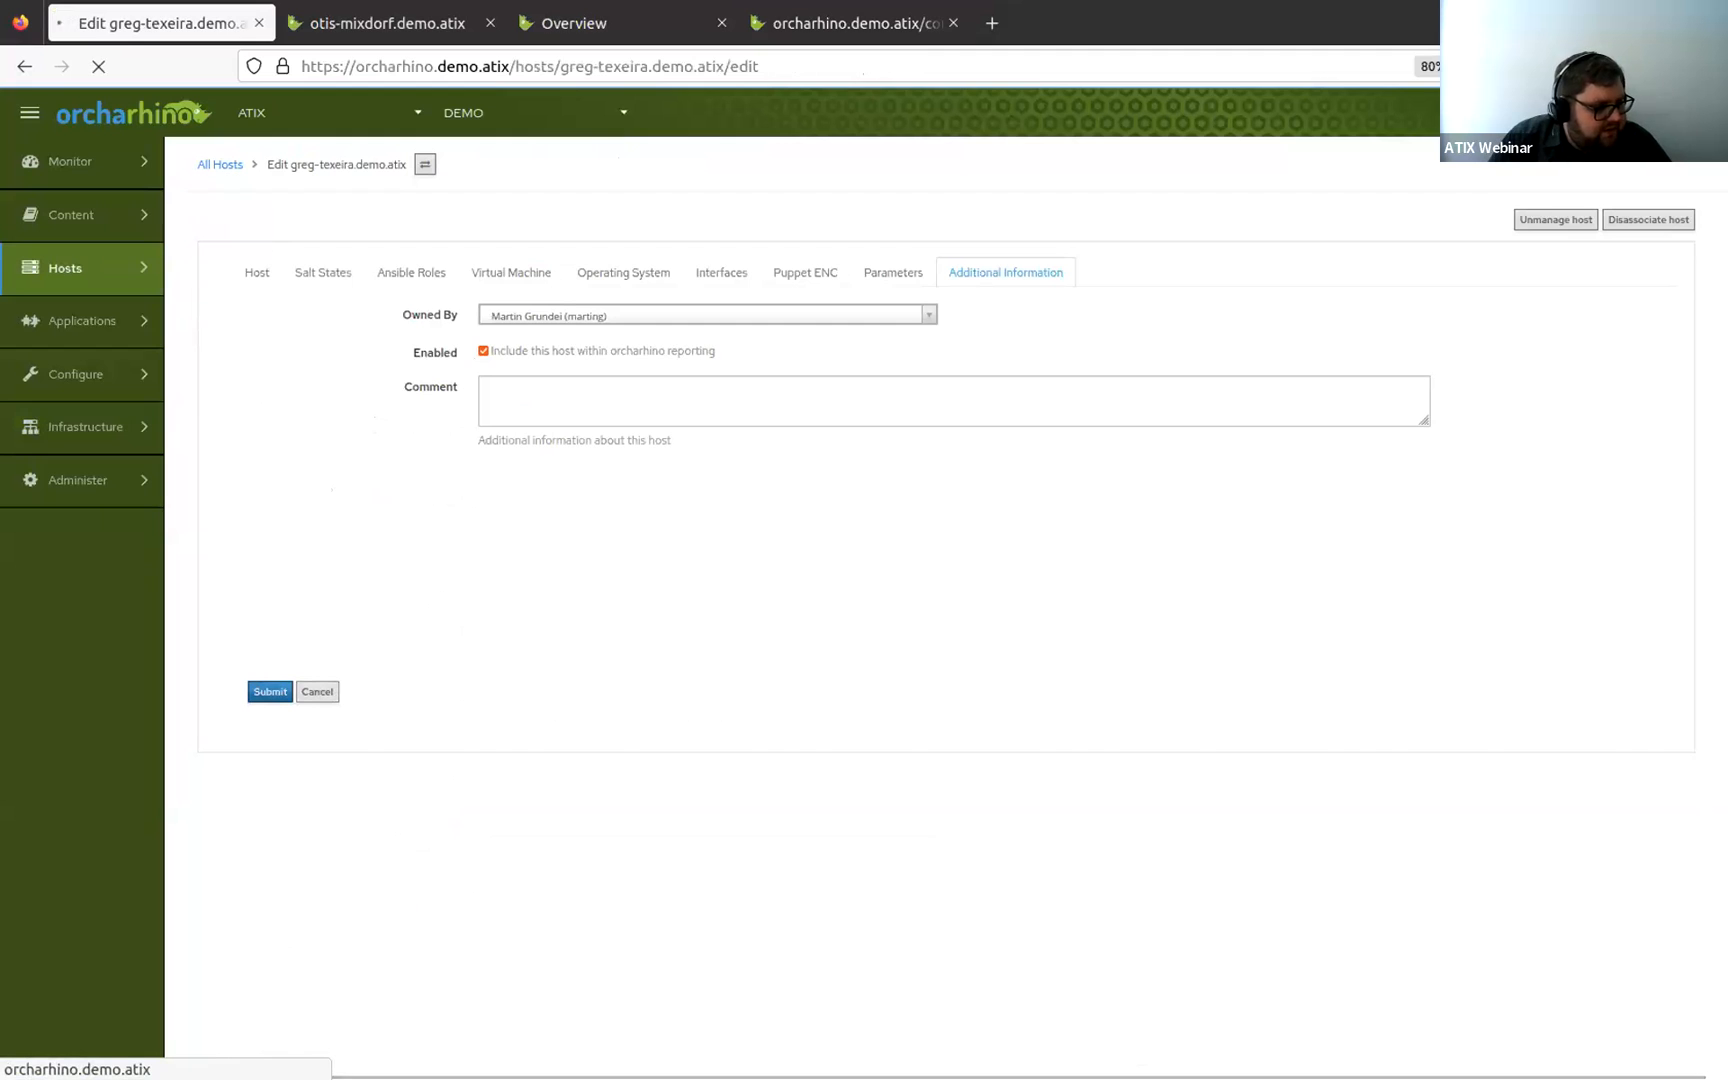
pyautogui.moveTo(170, 362); pyautogui.dragTo(1133, 290)
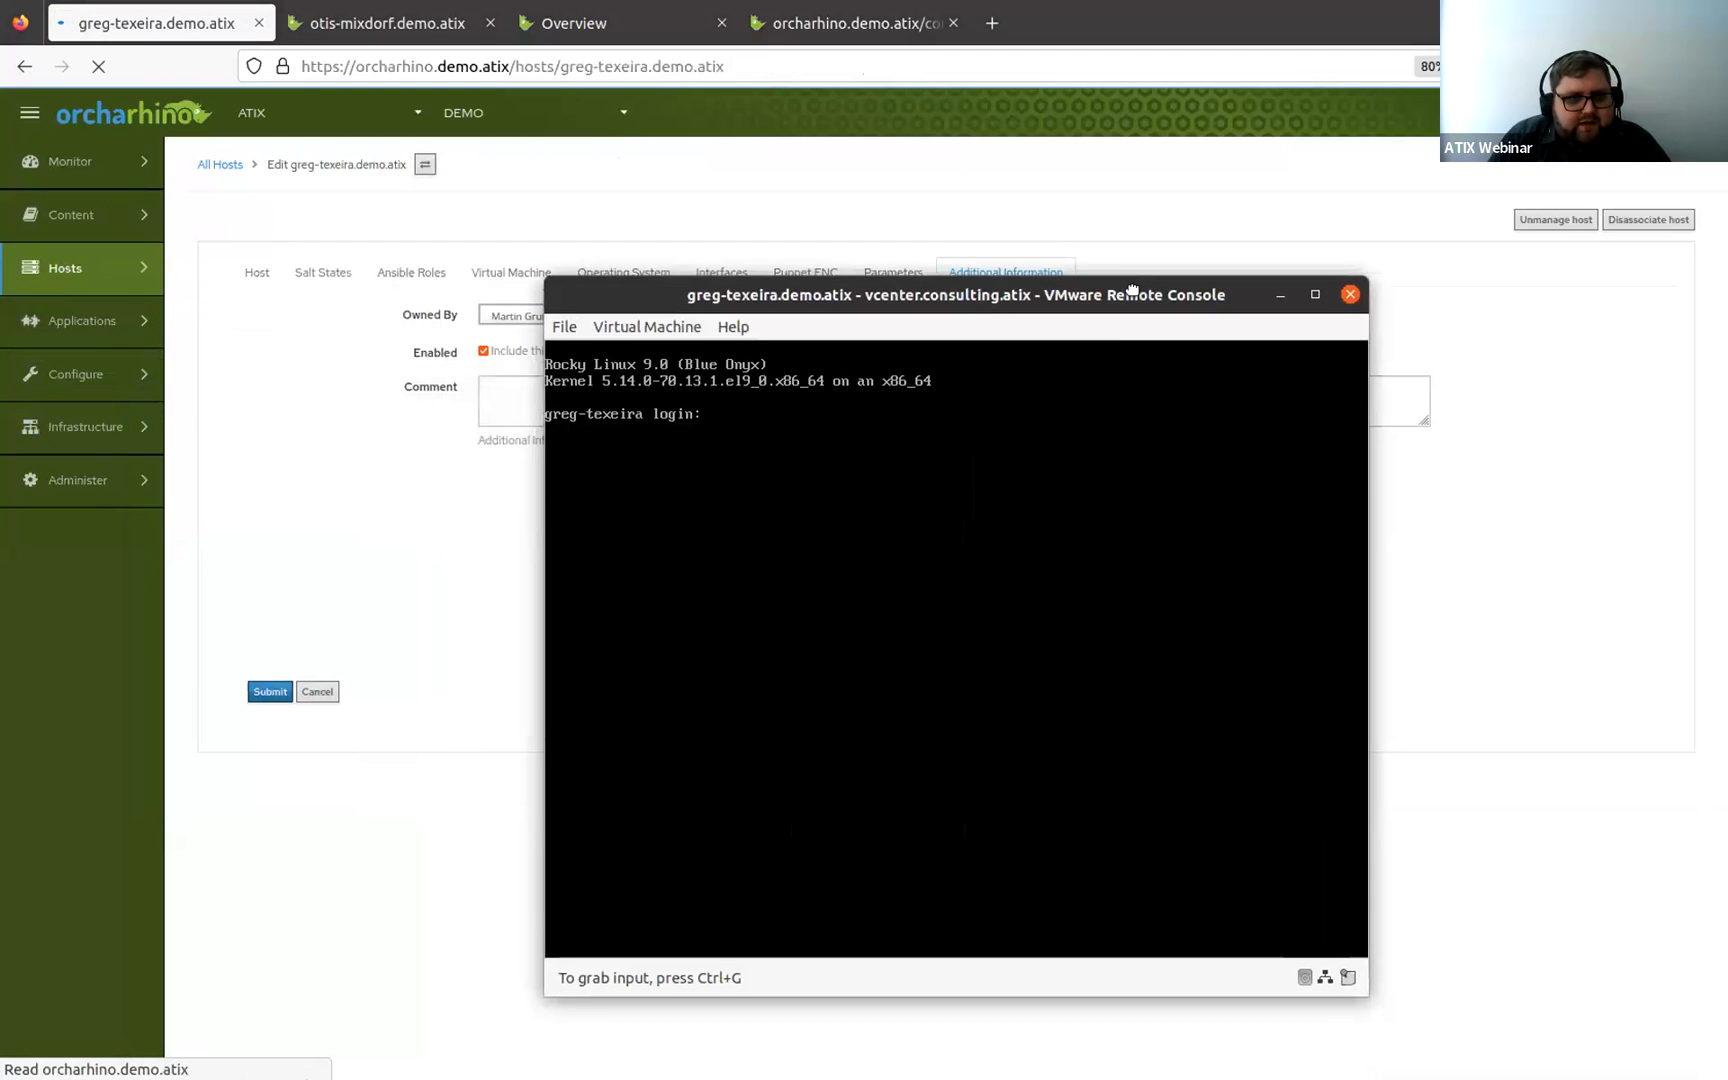
# Grab input in the remote console and log in to the host as root, entering the root password.
pyautogui.click(968, 494)
pyautogui.hotkey('ctrl', 'alt')
pyautogui.moveTo(814, 296); pyautogui.dragTo(1027, 250)
pyautogui.hotkey('ctrl', 'g')
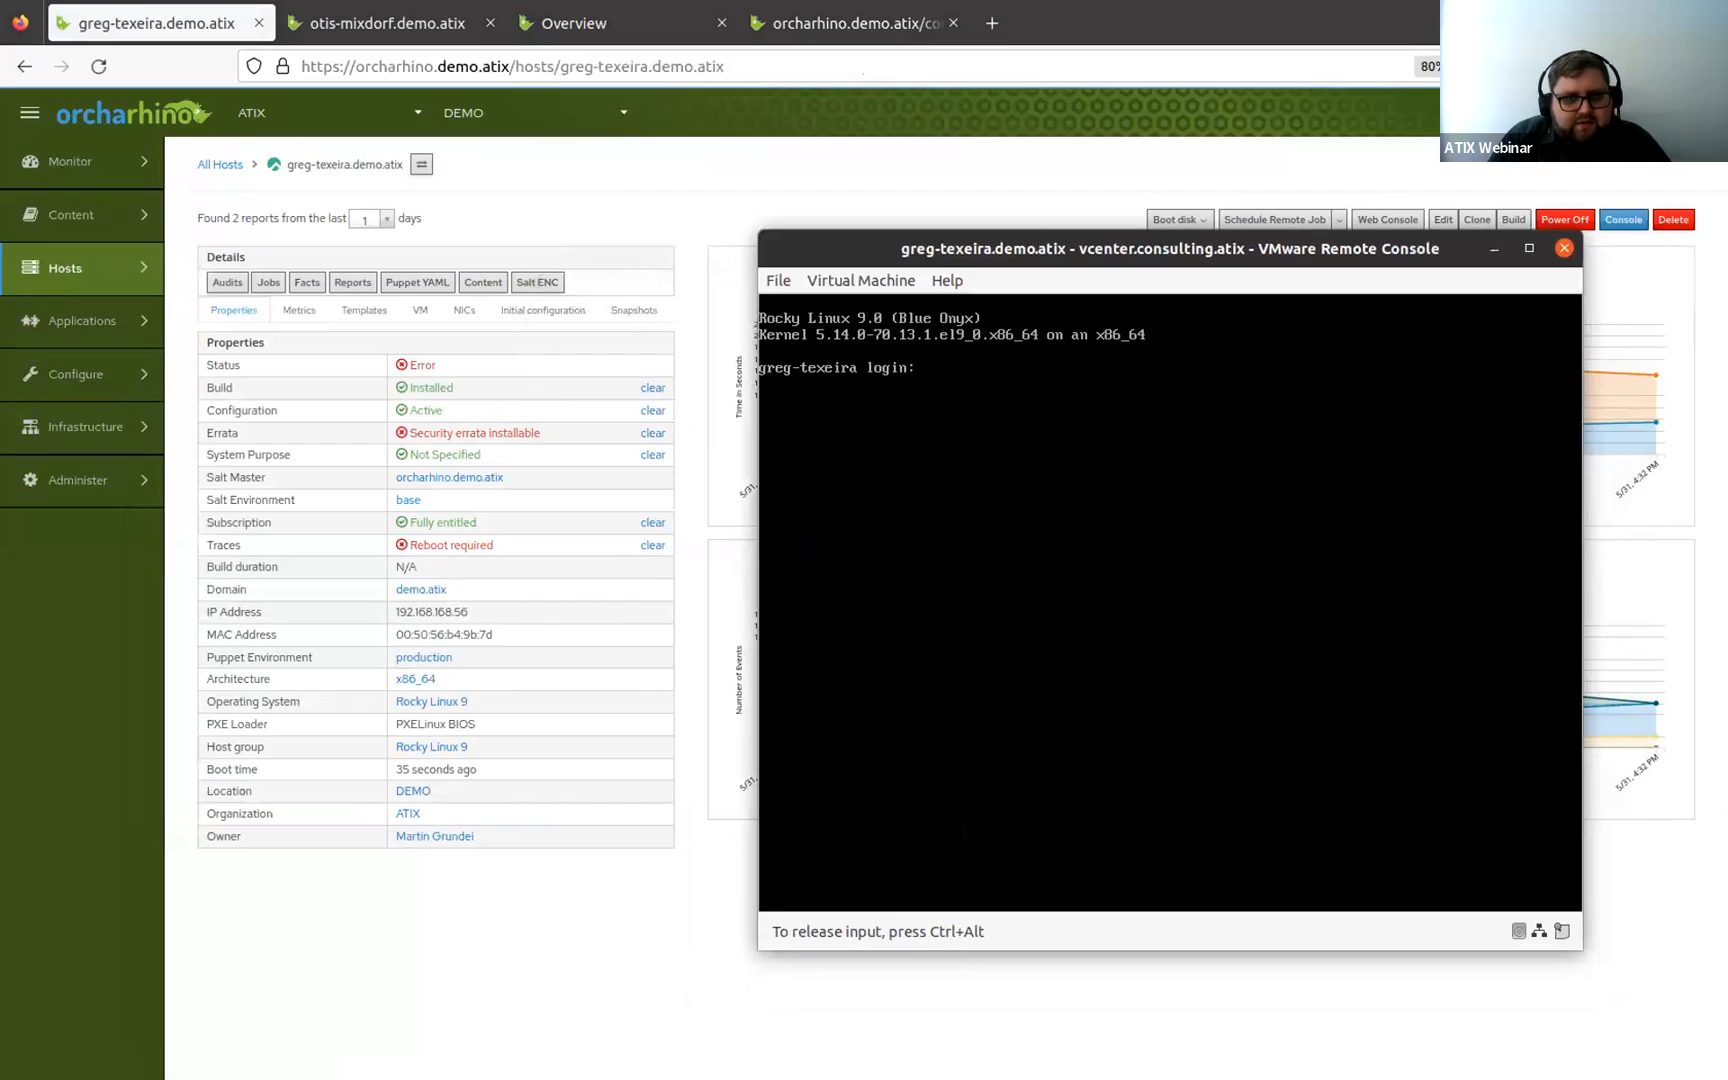
pyautogui.write('root')
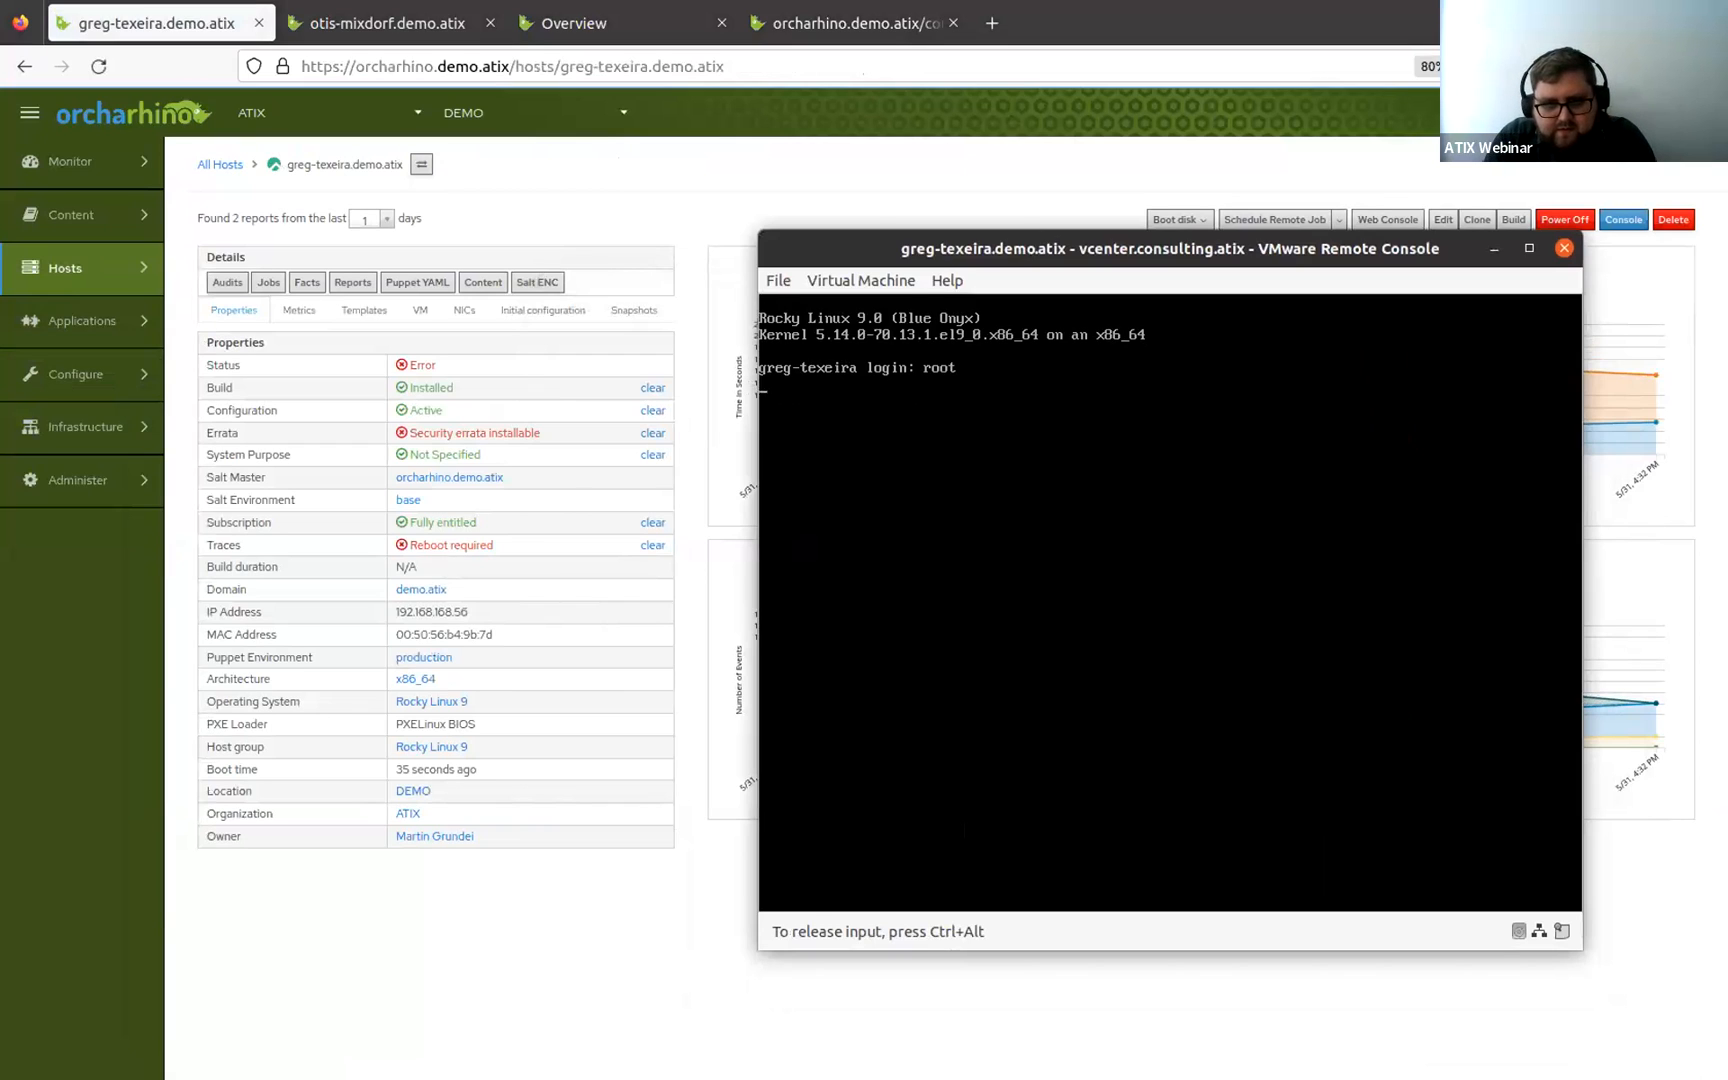
pyautogui.press('Return')
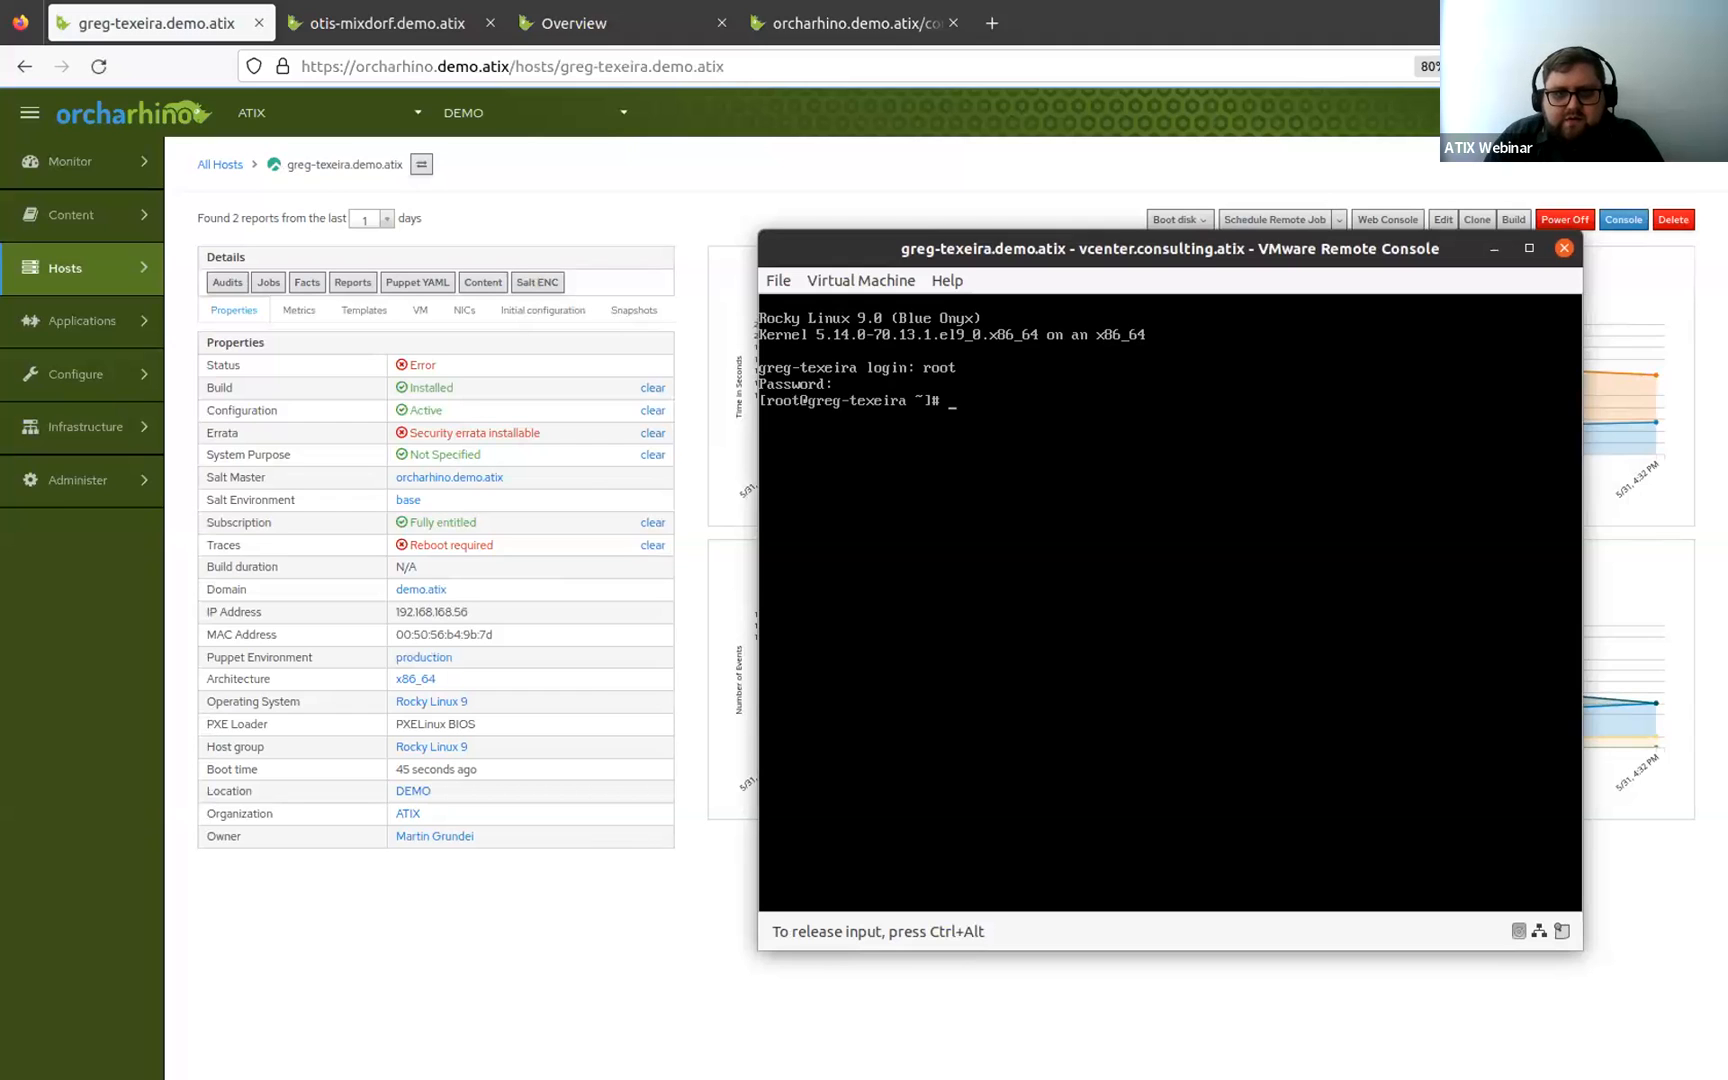
# Release the console input and minimize the remote console window.
pyautogui.hotkey('ctrl', 'alt')
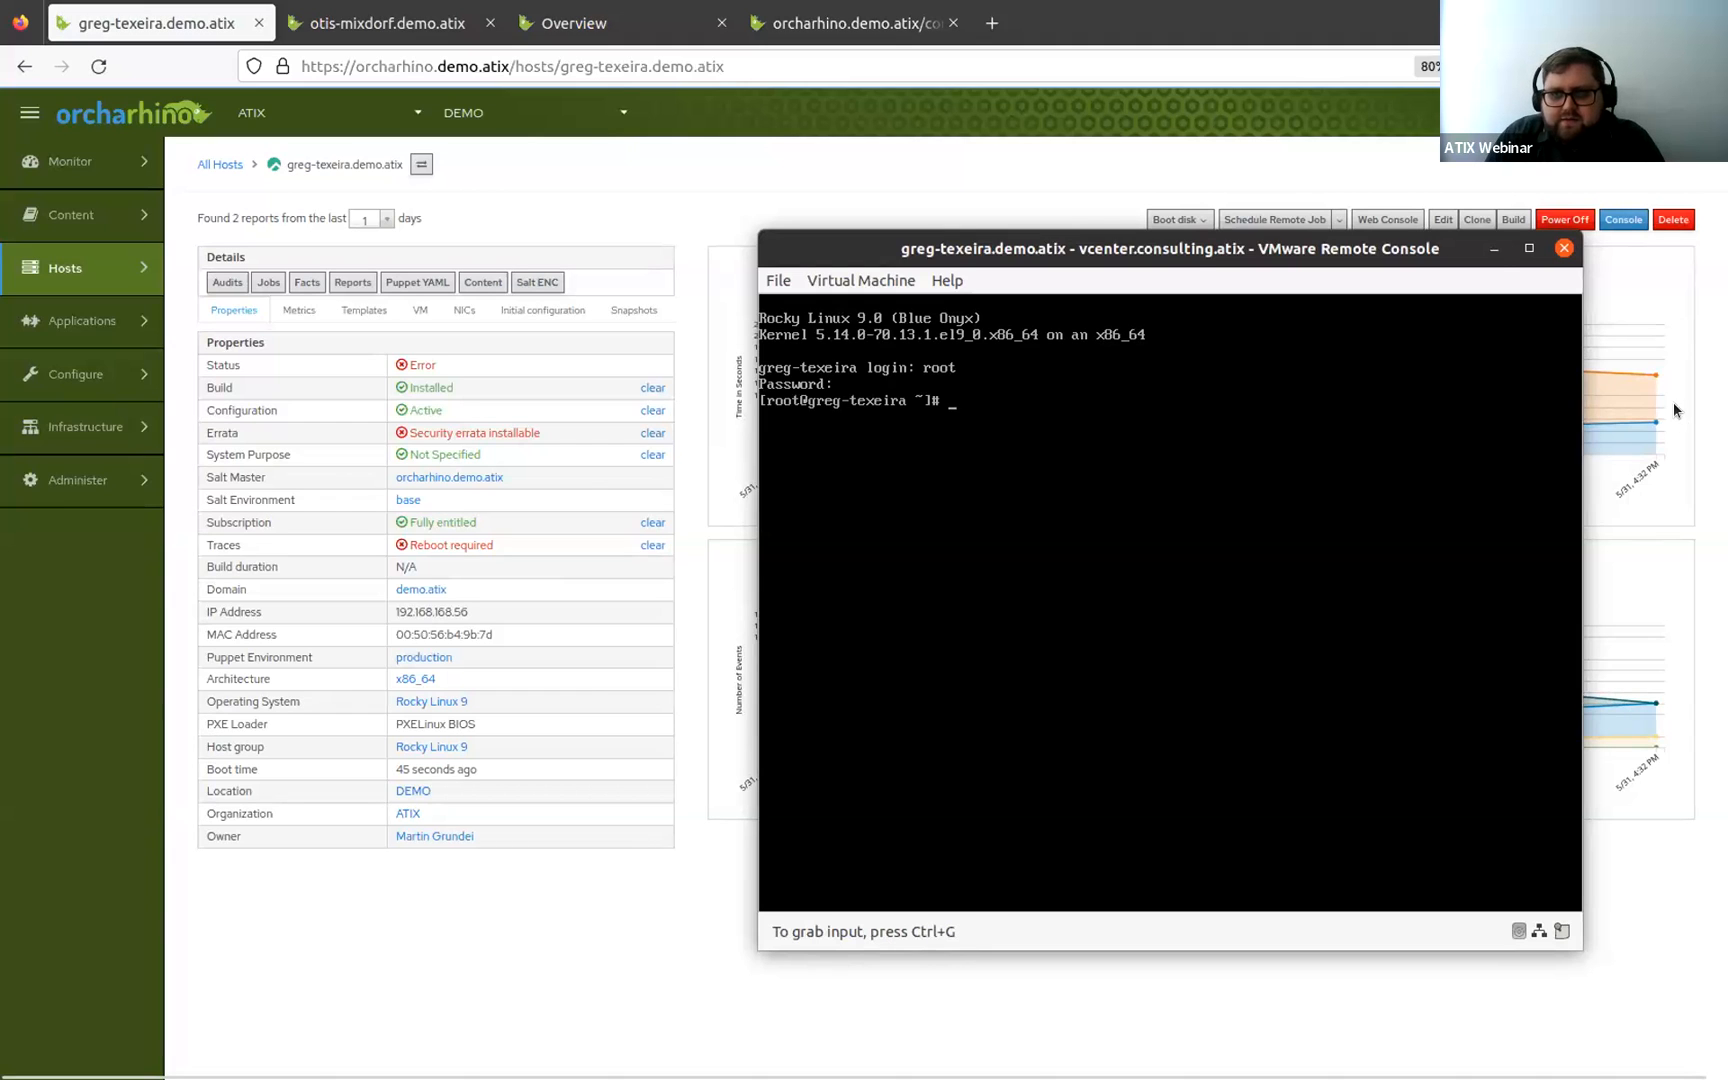
pyautogui.click(1496, 251)
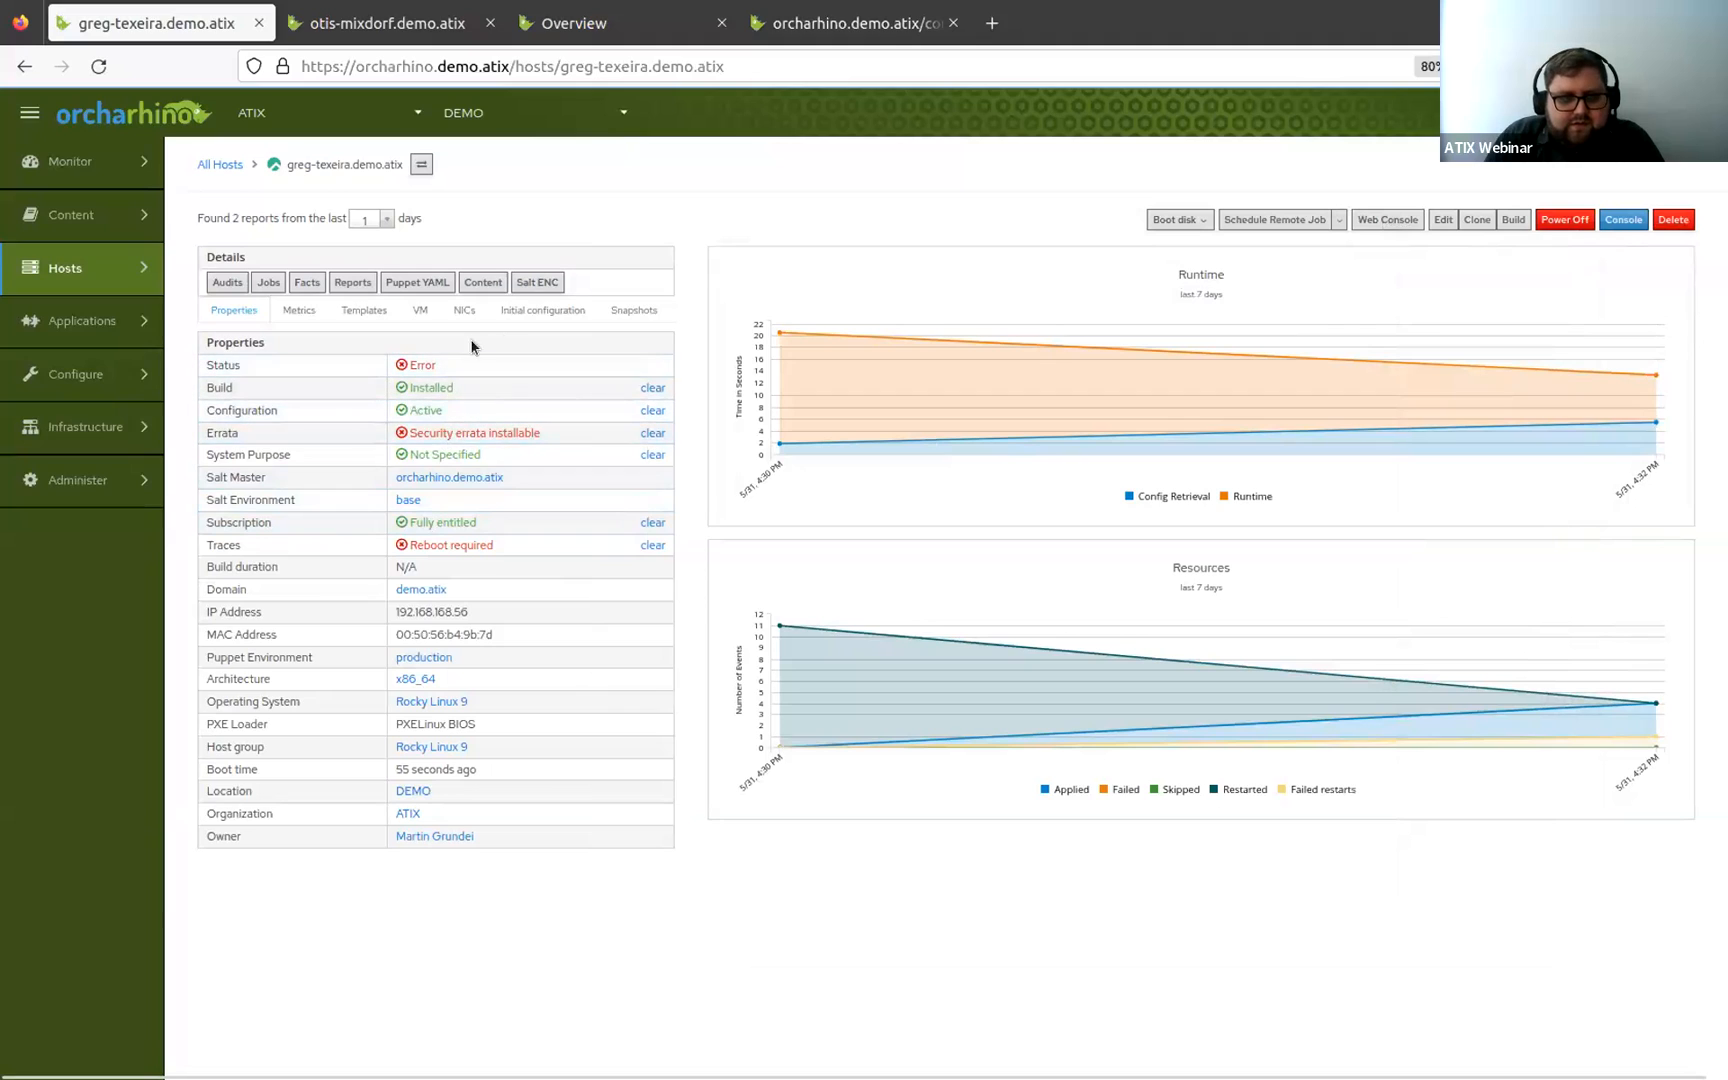